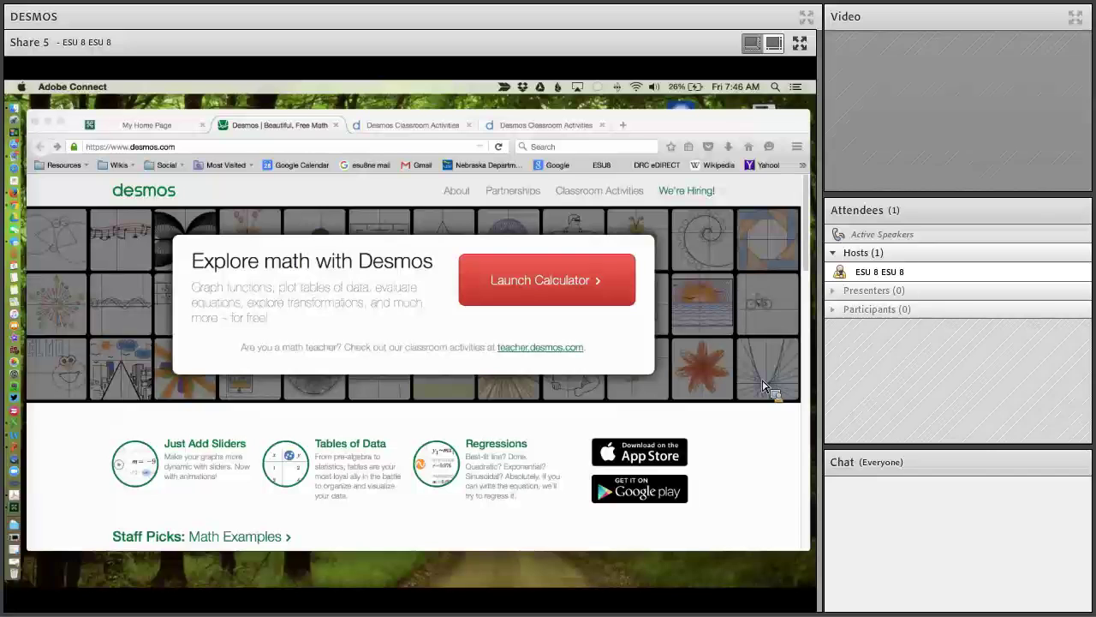
# Bring Firefox forward and launch a blank Desmos graphing calculator from desmos.com.
pyautogui.click(695, 116)
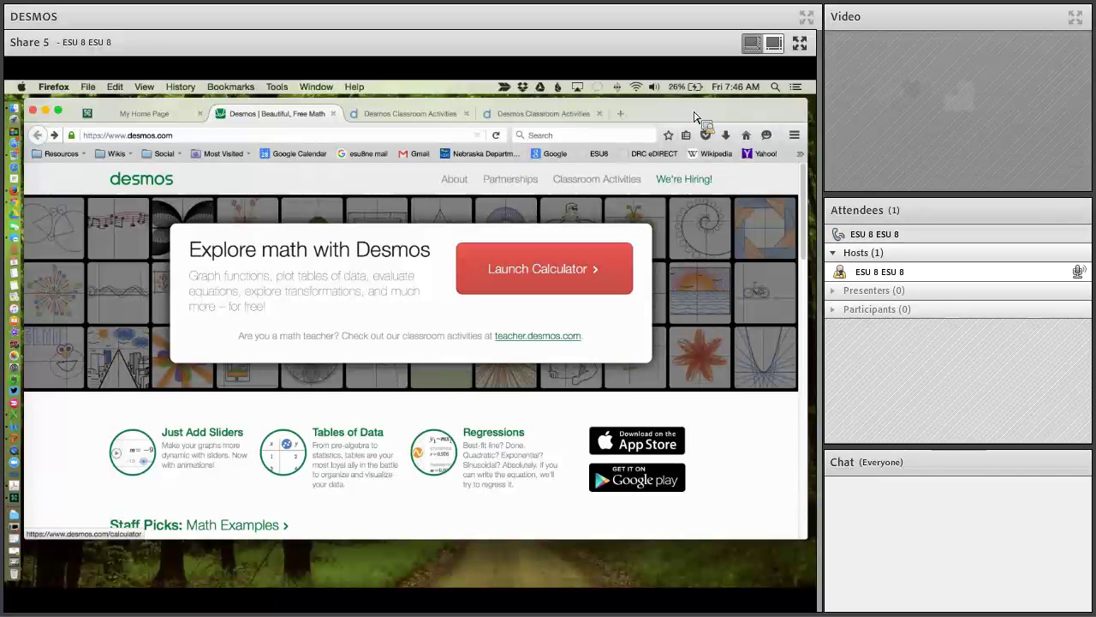
pyautogui.click(545, 271)
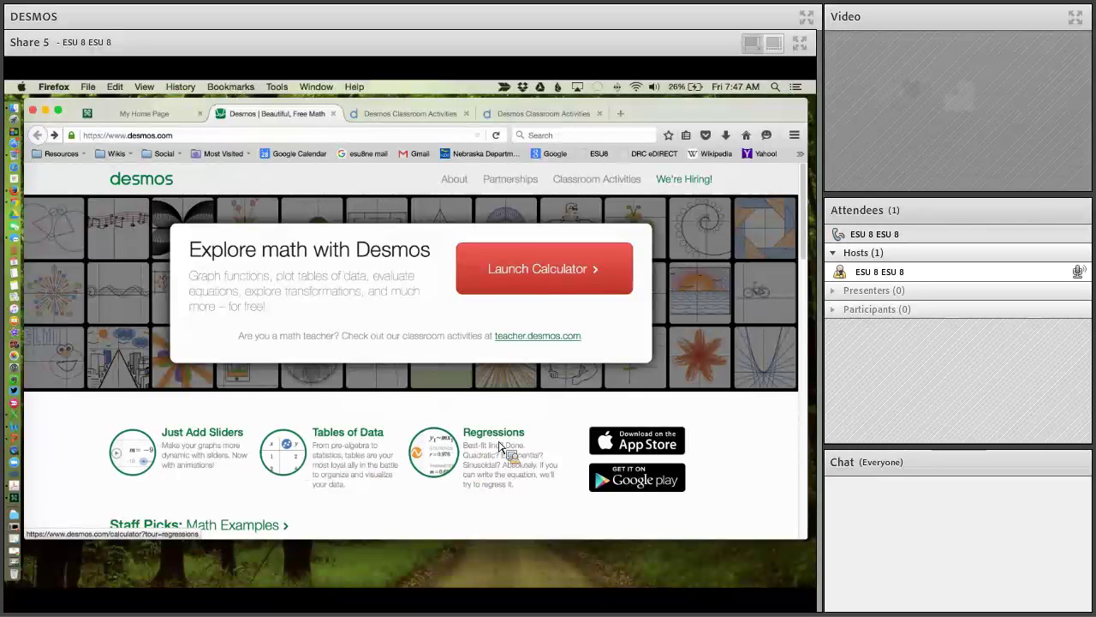
pyautogui.click(549, 278)
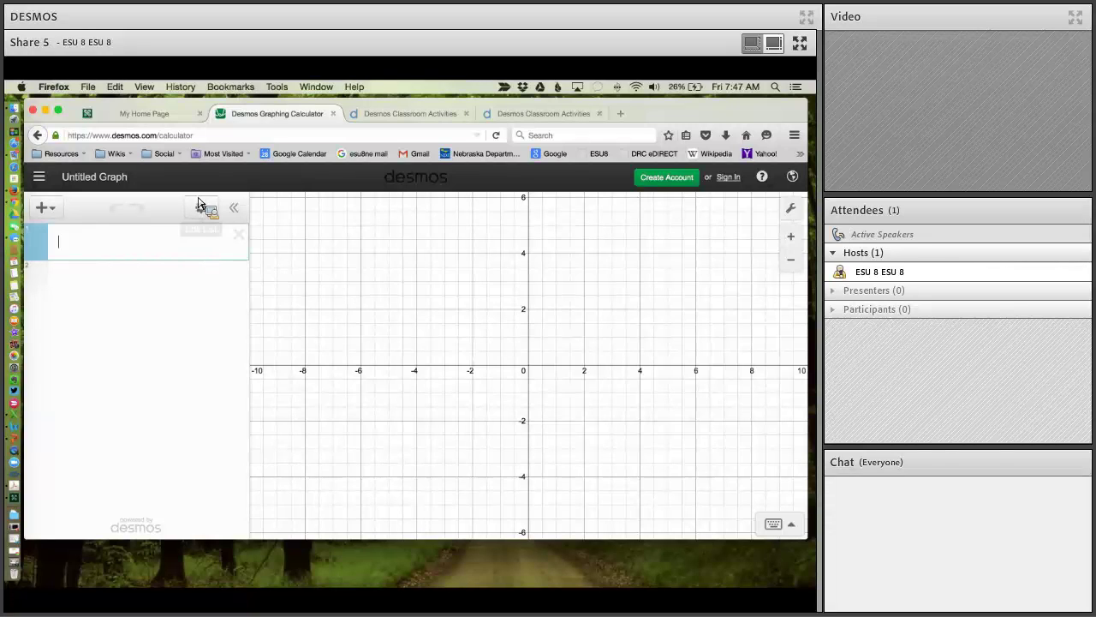
# Browse the keypad's trig, misc and stats function lists, then hide the keypad.
pyautogui.click(794, 527)
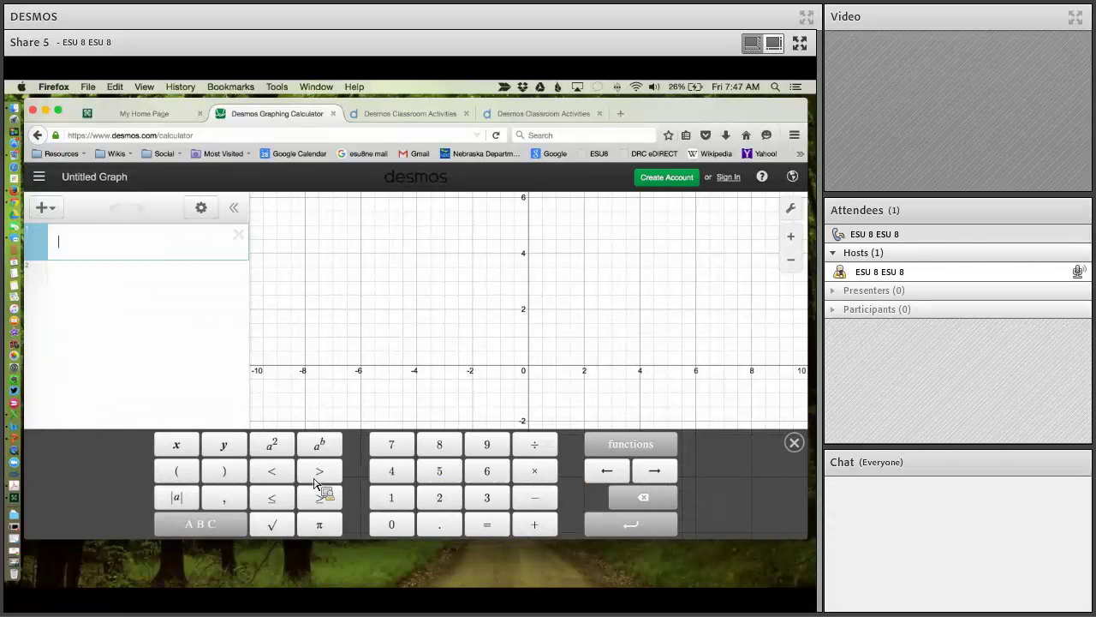
pyautogui.click(634, 448)
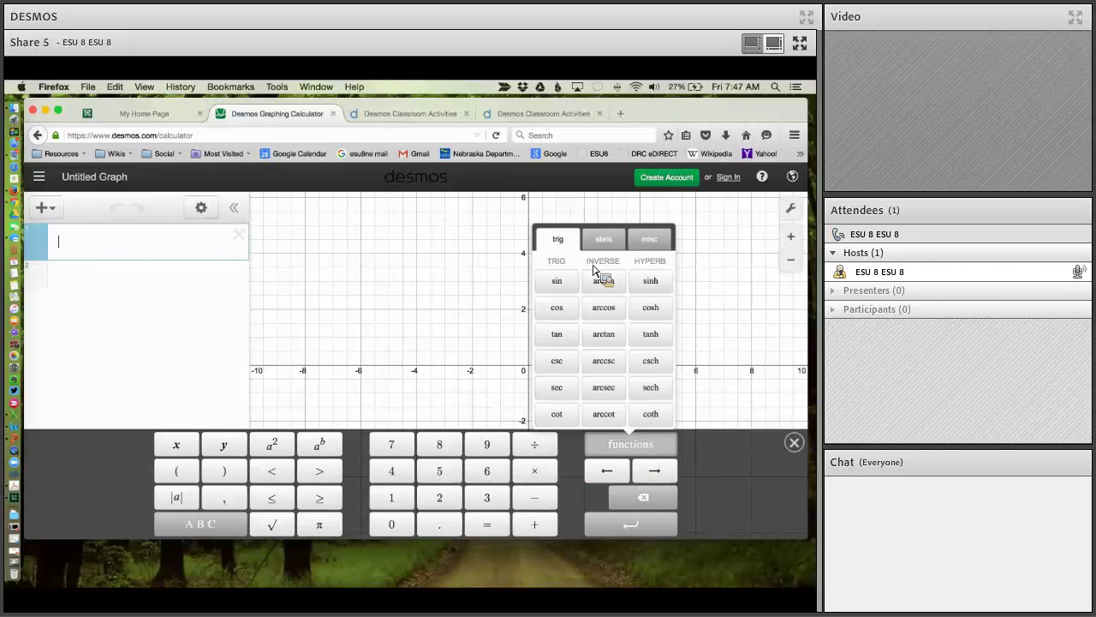
pyautogui.click(652, 243)
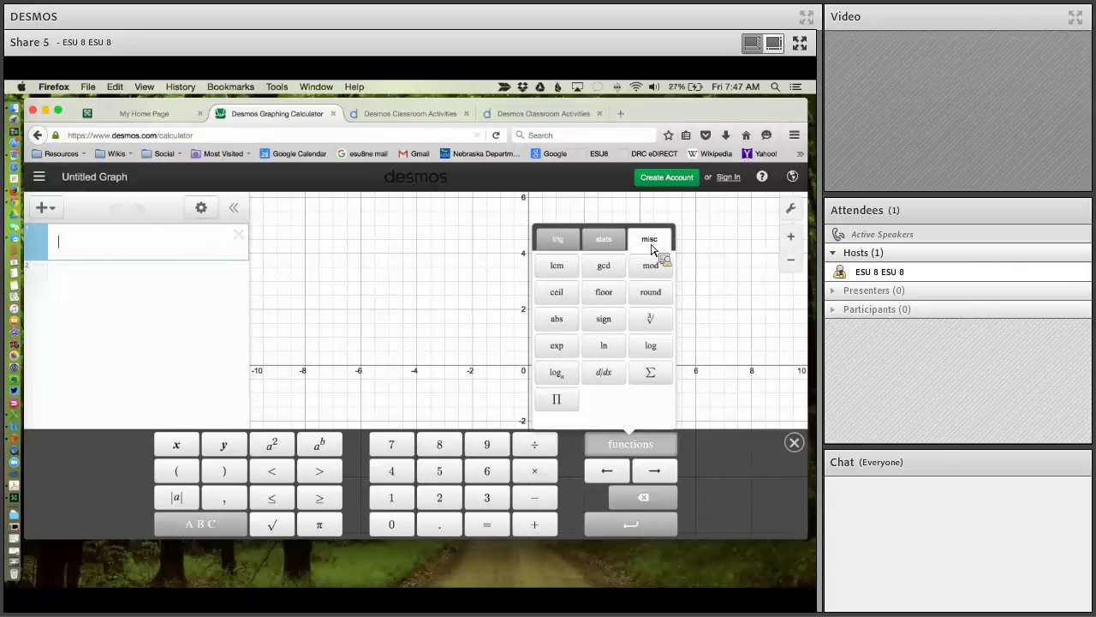
pyautogui.click(610, 243)
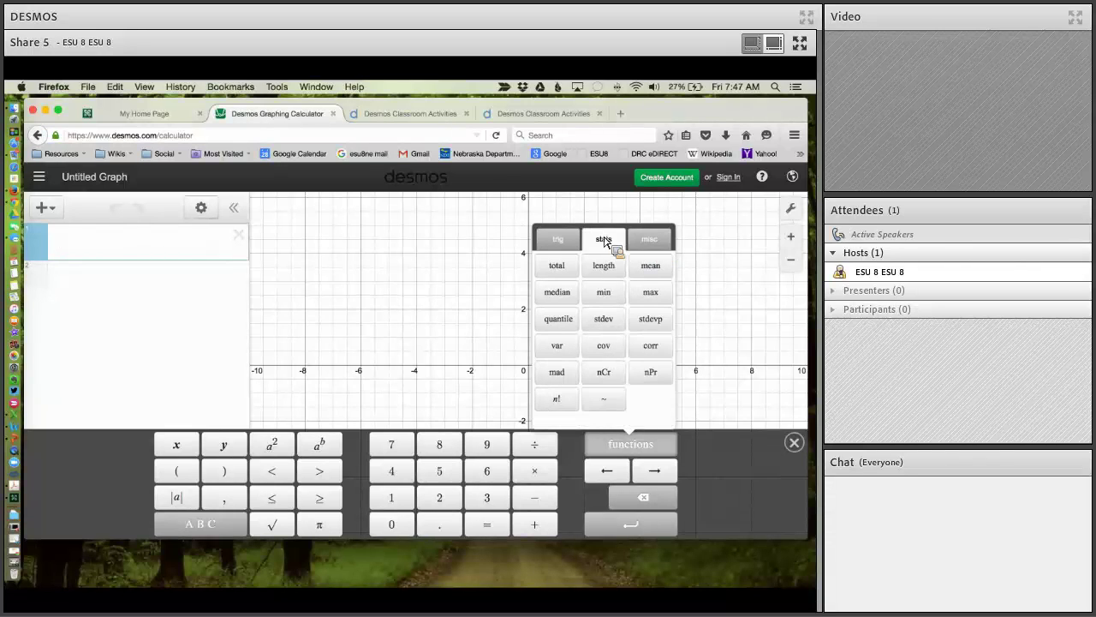
pyautogui.click(560, 242)
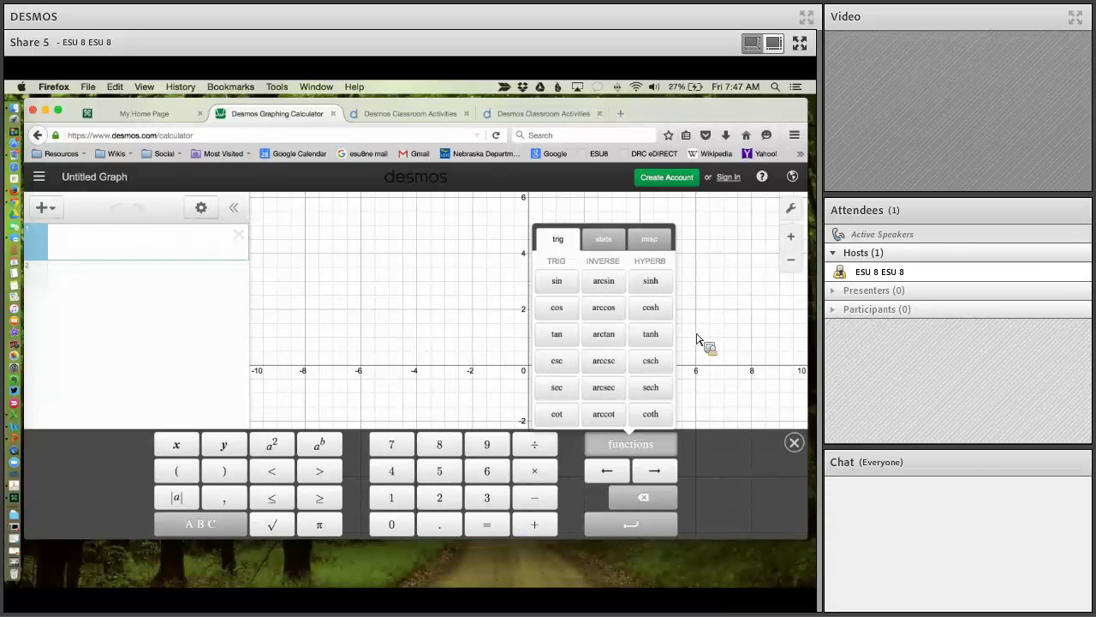
pyautogui.click(800, 446)
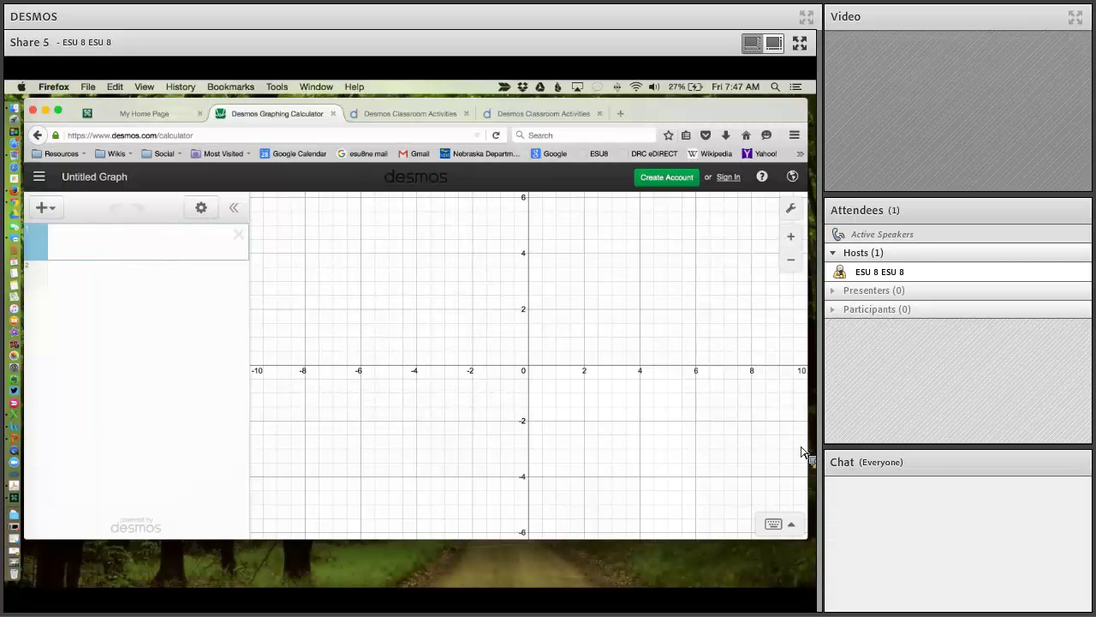
# Sign in to Desmos with the suggested email and password, dismissing Firefox's save-login prompt.
pyautogui.click(735, 183)
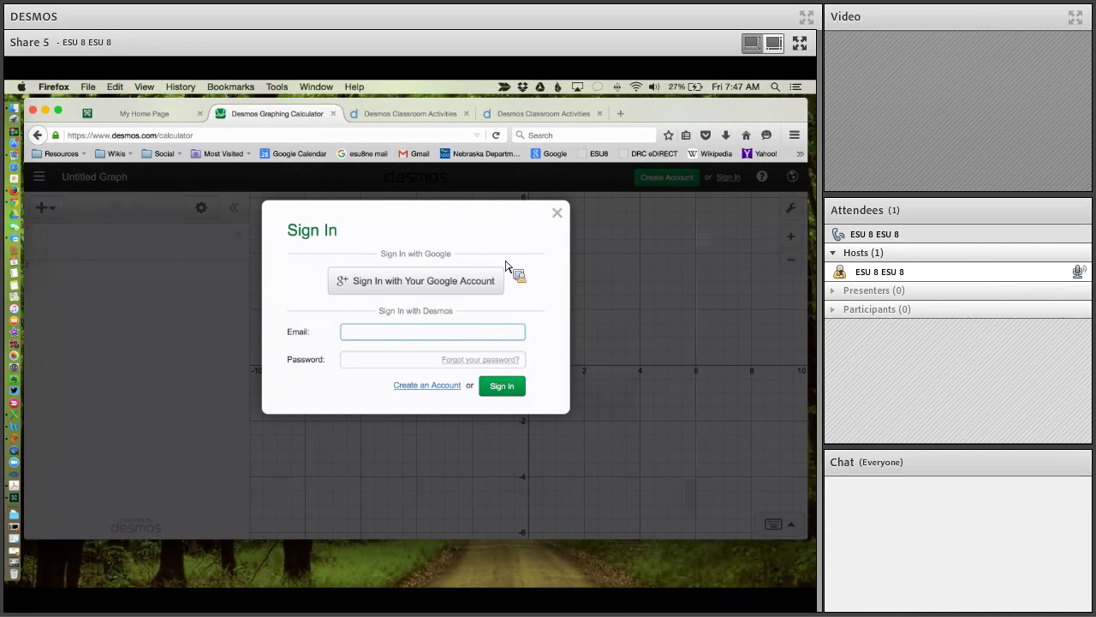
pyautogui.write('hr')
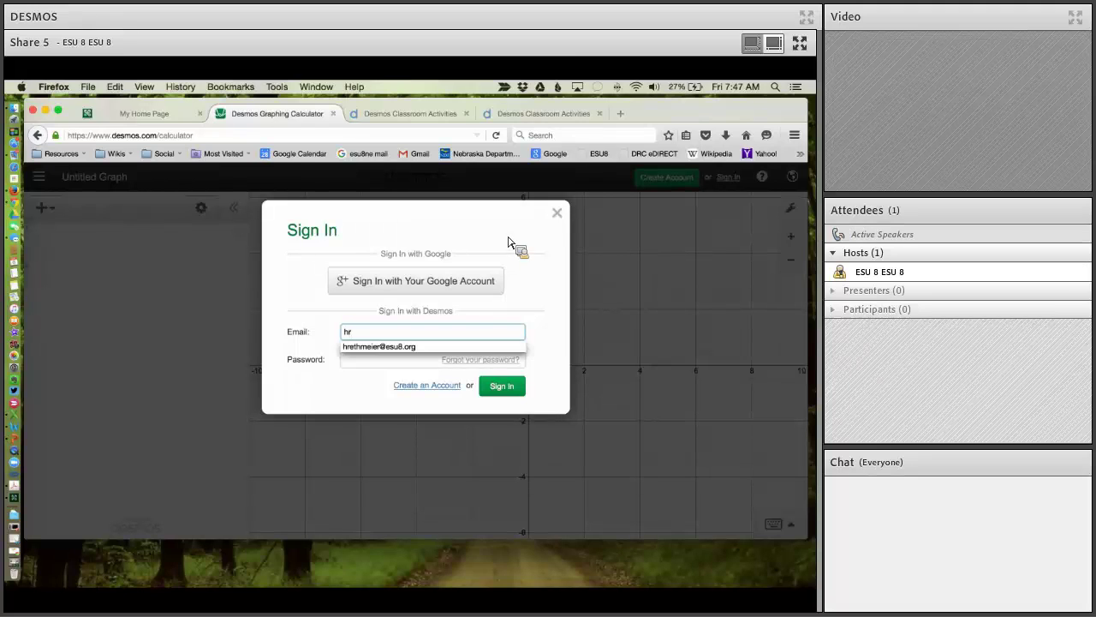
pyautogui.press('Down')
pyautogui.press('Return')
pyautogui.click(383, 360)
pyautogui.write('••')
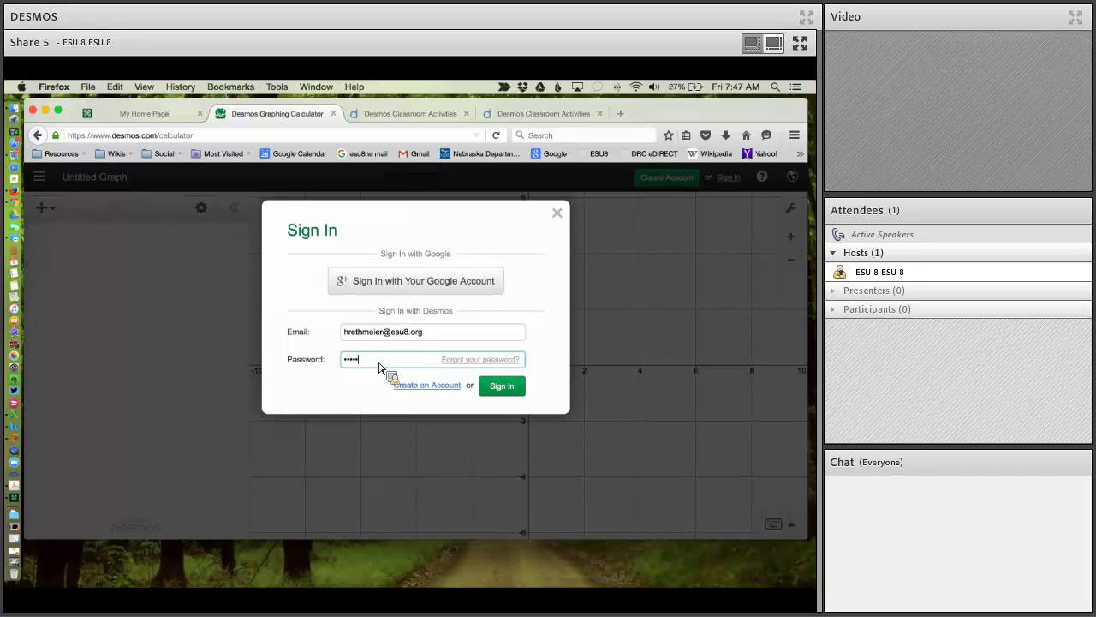
pyautogui.click(501, 387)
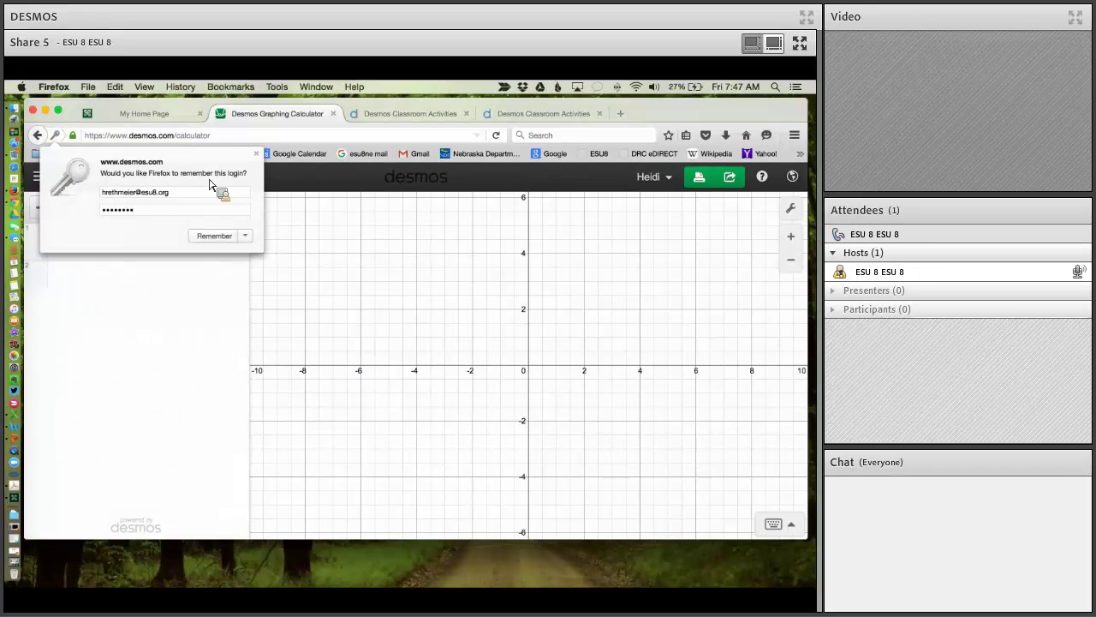
pyautogui.click(257, 154)
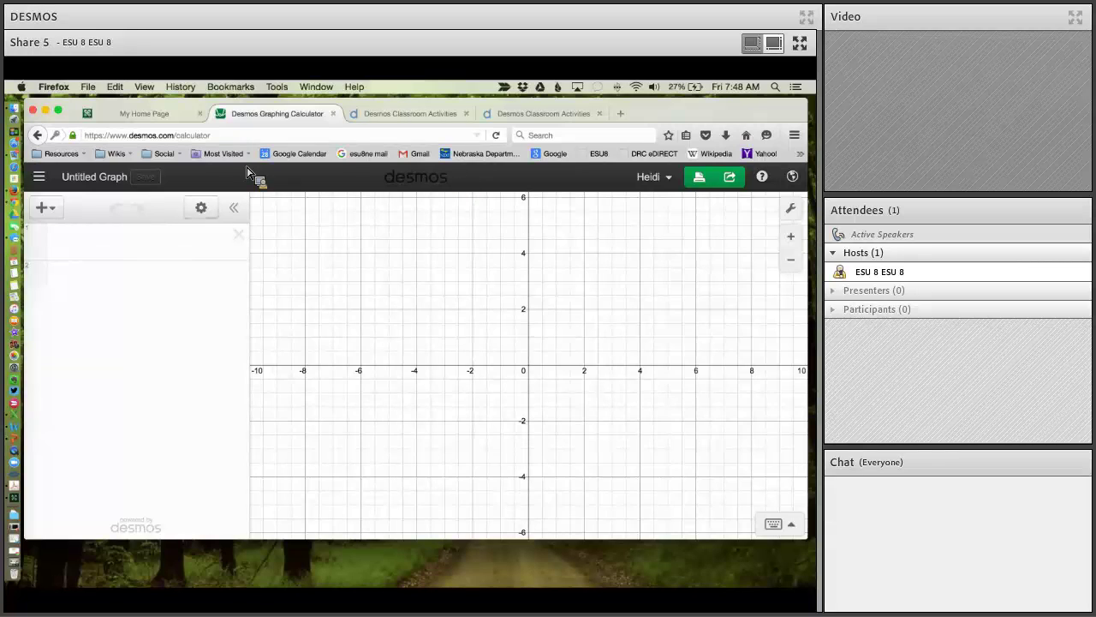
pyautogui.click(47, 213)
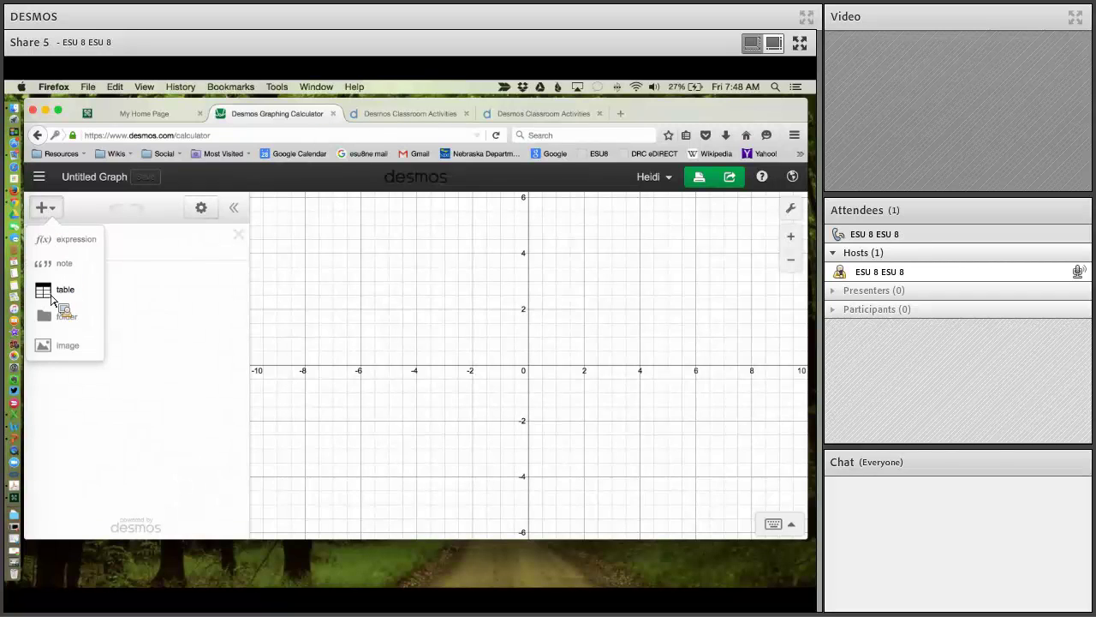
pyautogui.click(53, 295)
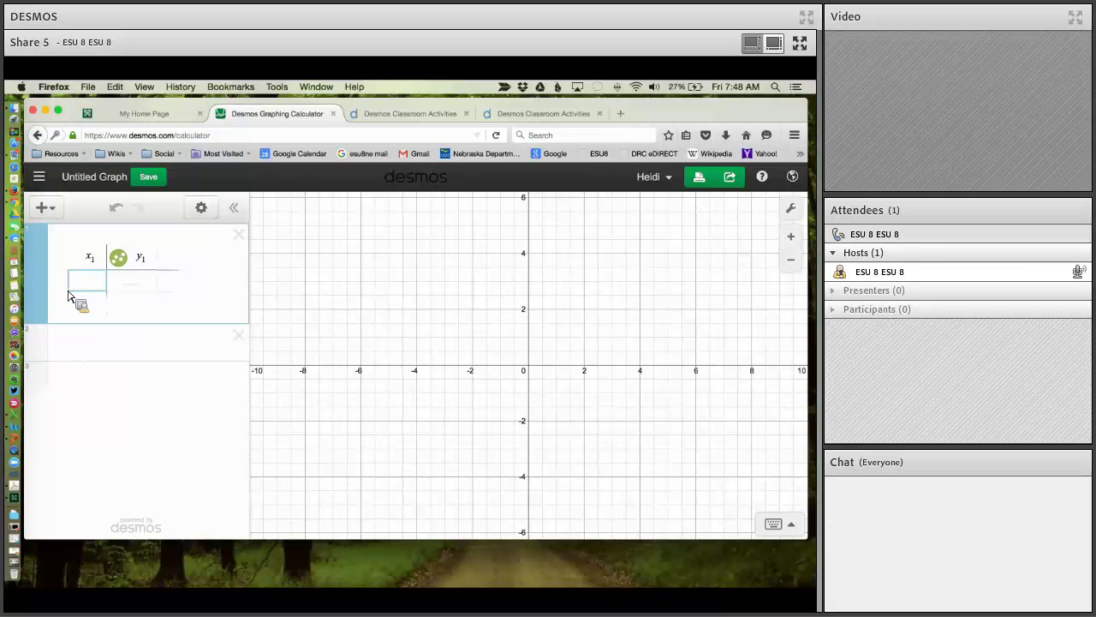
pyautogui.write('2')
pyautogui.click(141, 290)
pyautogui.write('-')
pyautogui.click(98, 305)
pyautogui.write('4')
pyautogui.click(133, 311)
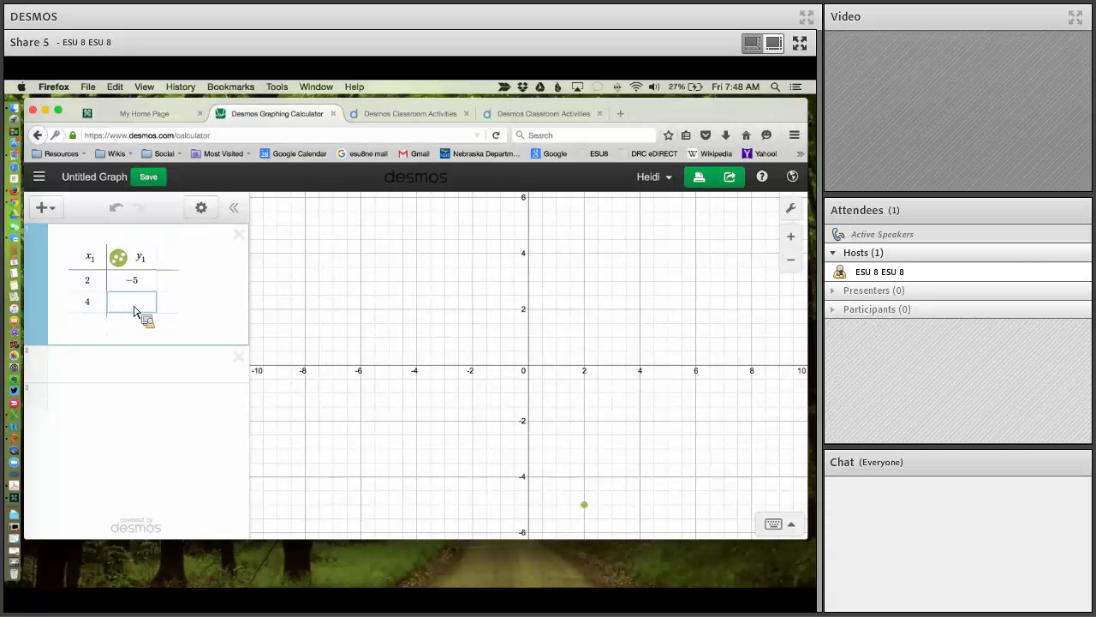
pyautogui.write('2')
pyautogui.click(97, 333)
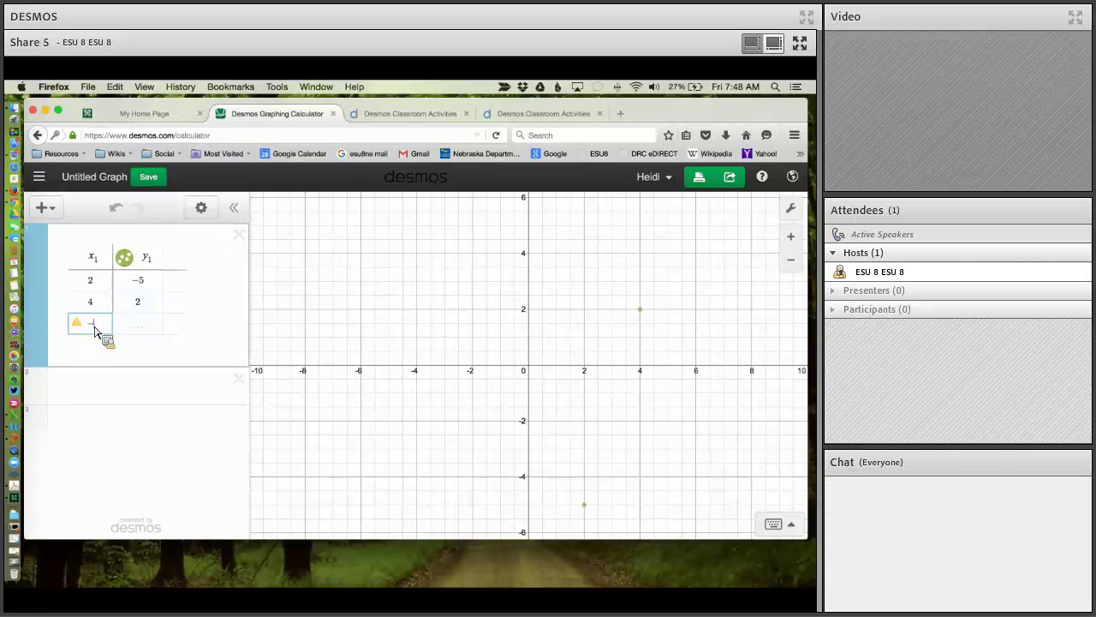
pyautogui.write('-5')
pyautogui.press('Tab')
pyautogui.write('0')
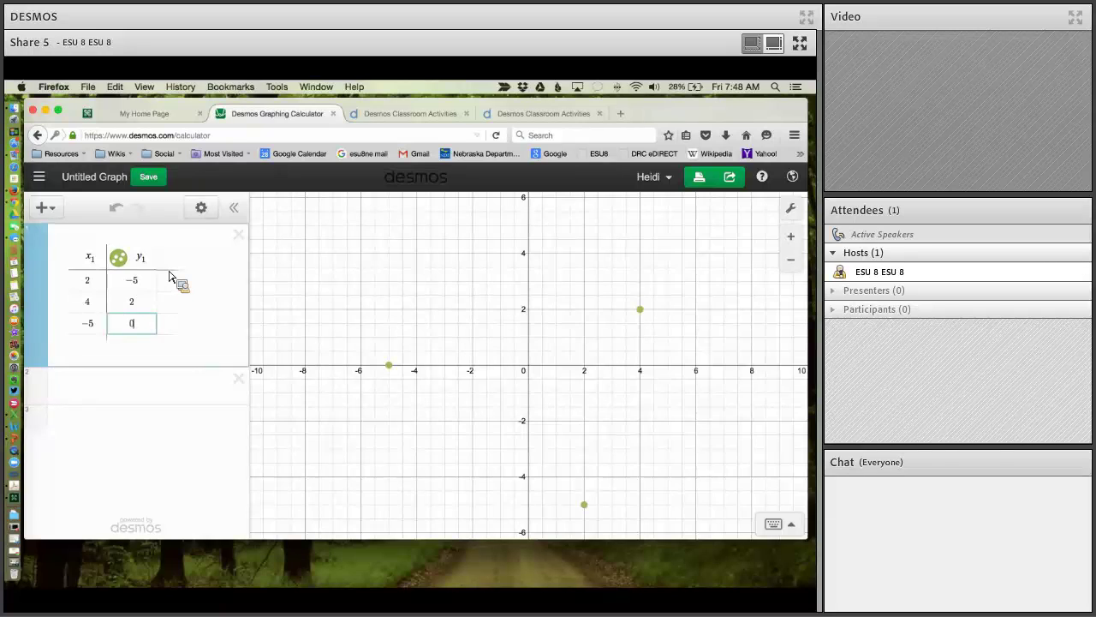
pyautogui.click(124, 262)
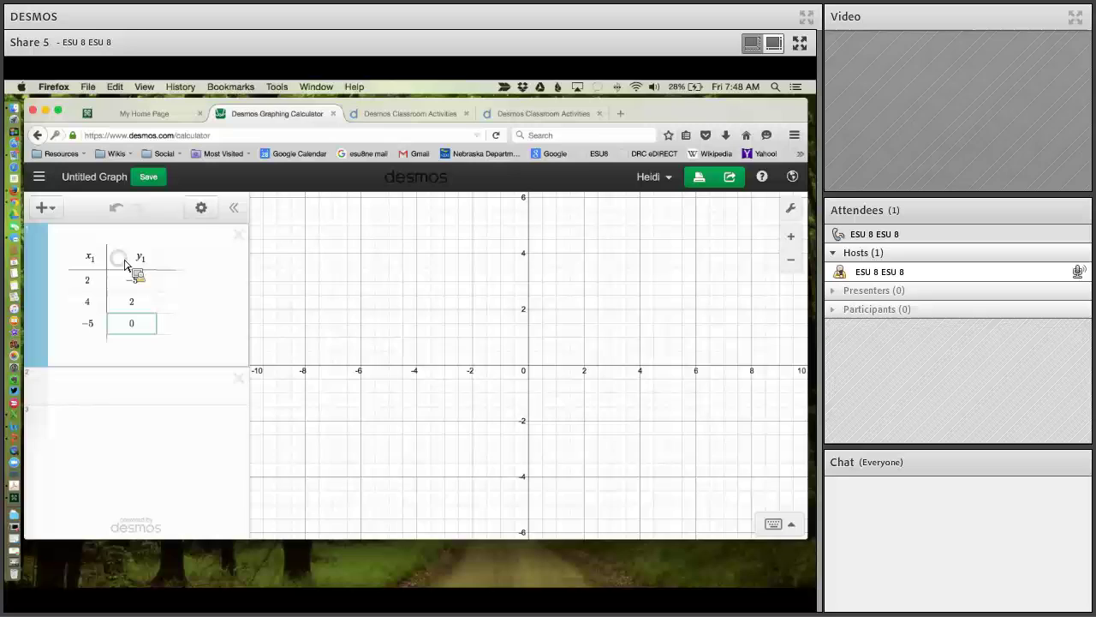
pyautogui.click(124, 262)
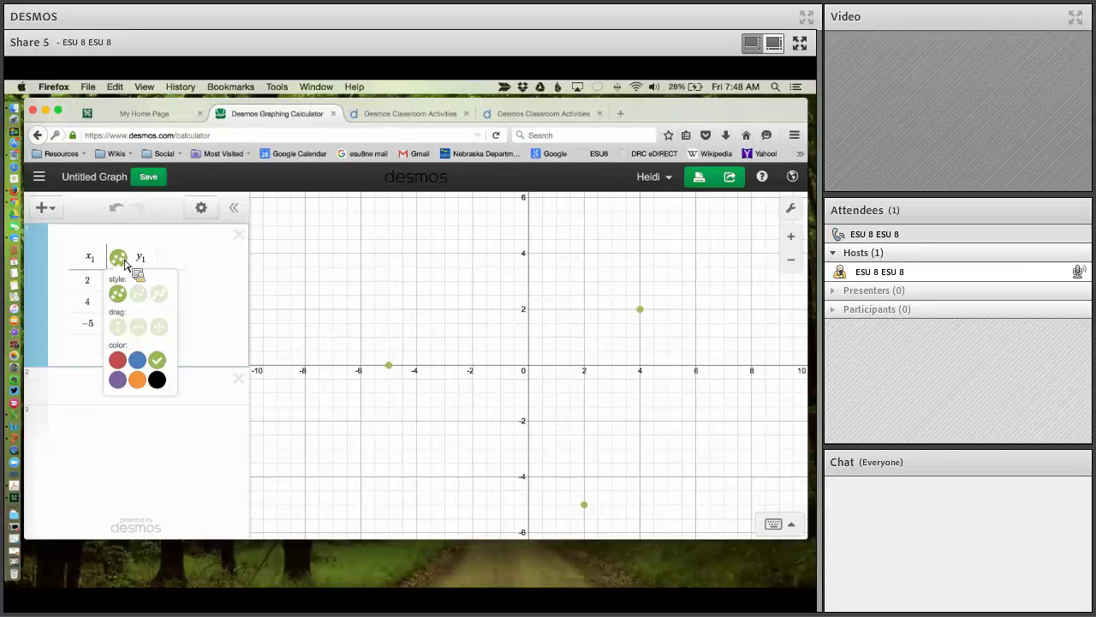
pyautogui.click(138, 294)
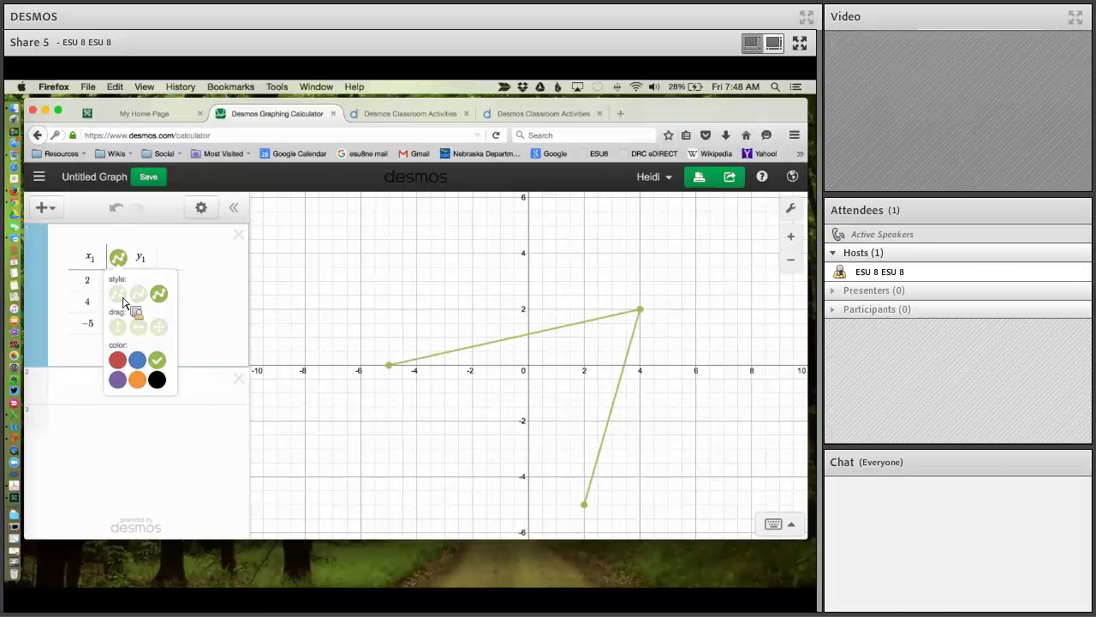
pyautogui.click(128, 302)
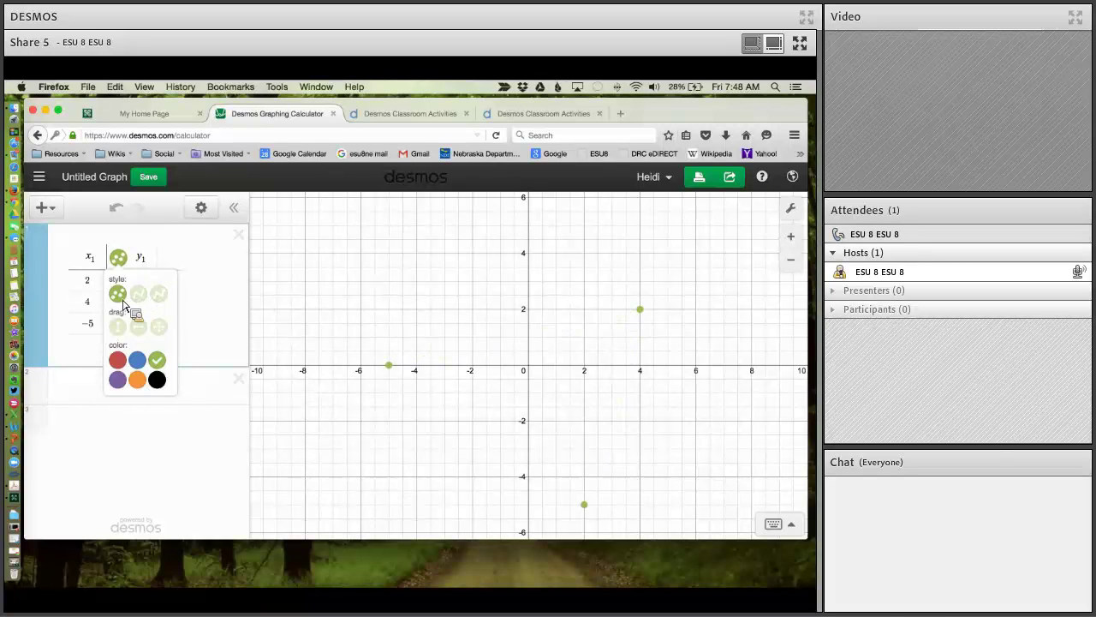
pyautogui.click(118, 358)
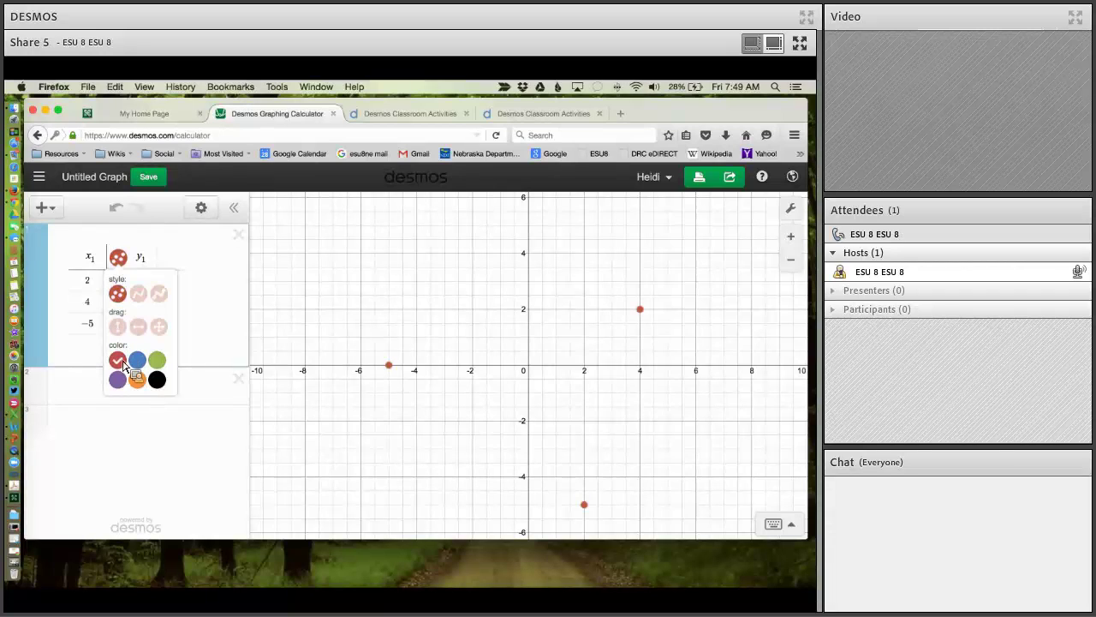
pyautogui.click(183, 254)
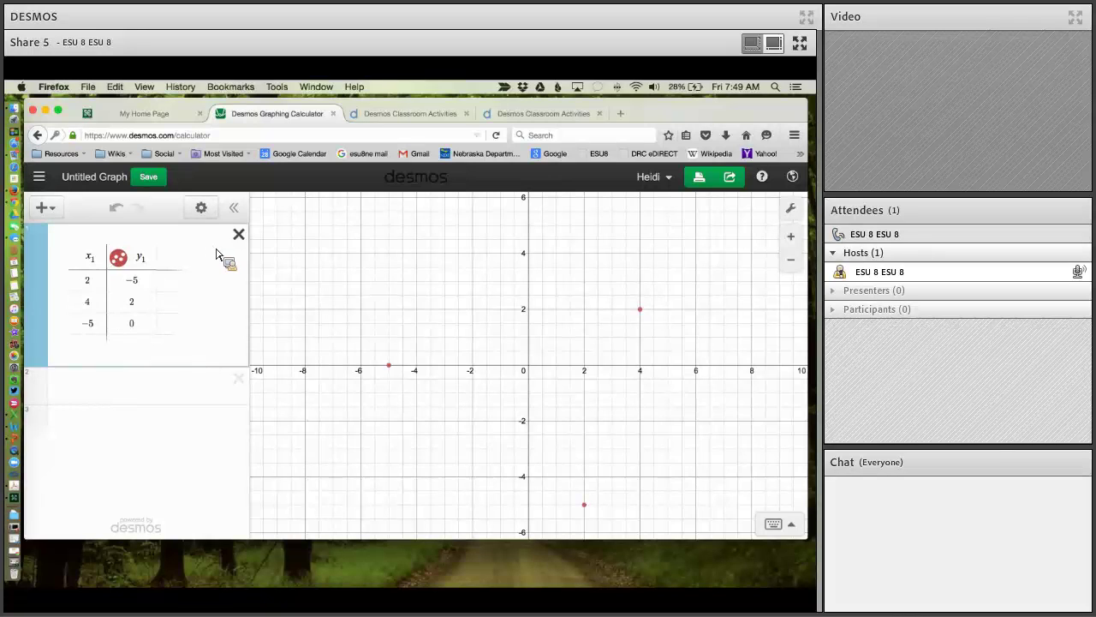
pyautogui.click(239, 236)
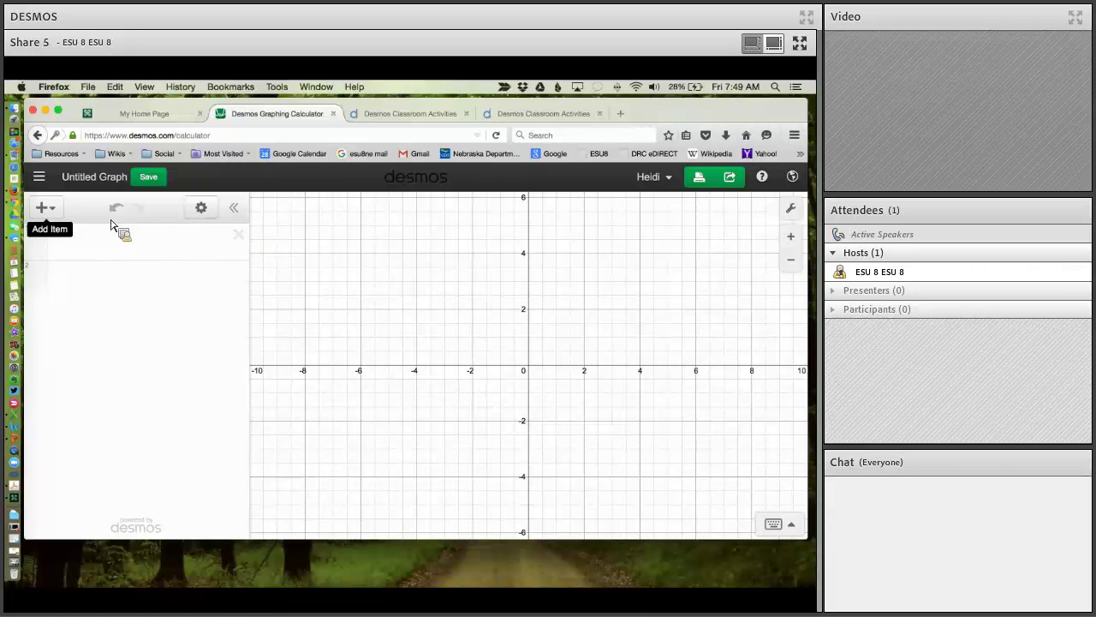
# Enter y = 2x − 3 in a new row, then edit it into y = mx + b.
pyautogui.click(45, 209)
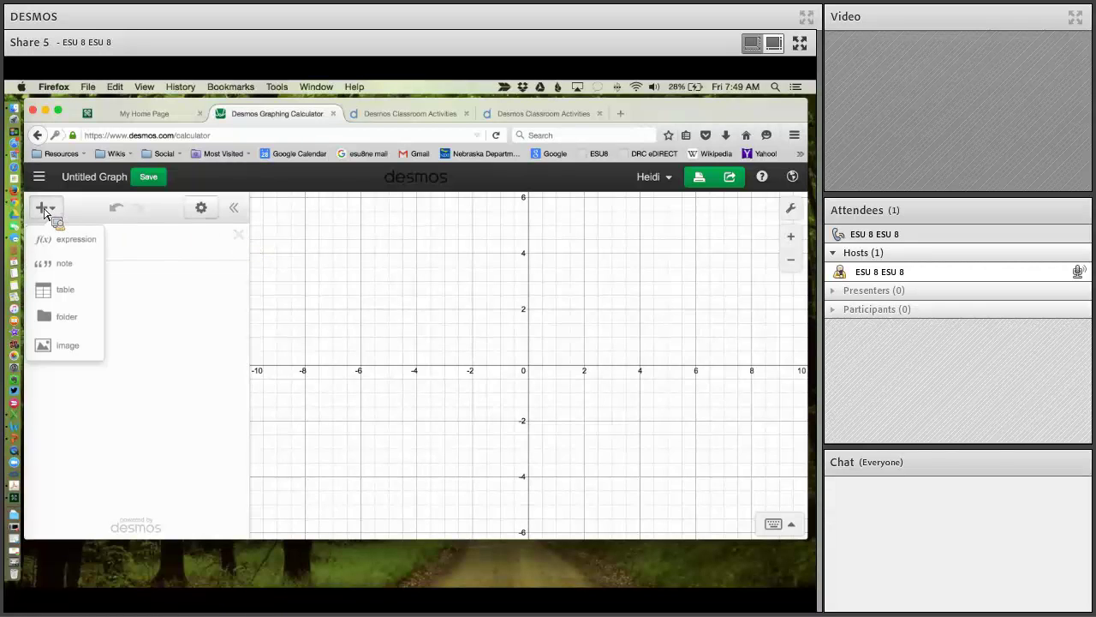
pyautogui.click(60, 265)
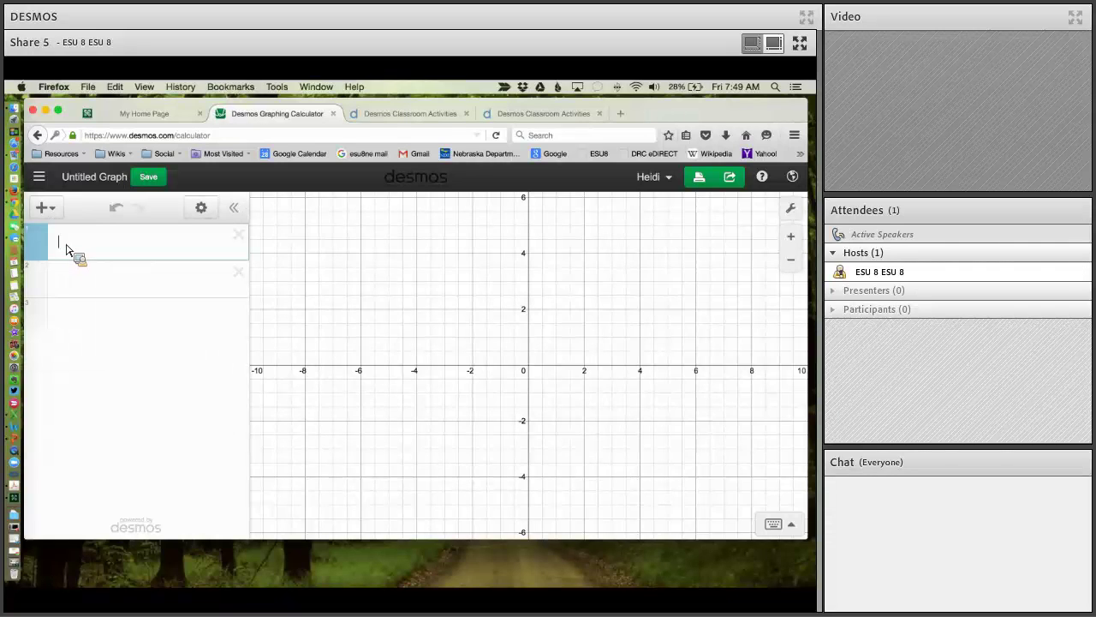
pyautogui.write('y=')
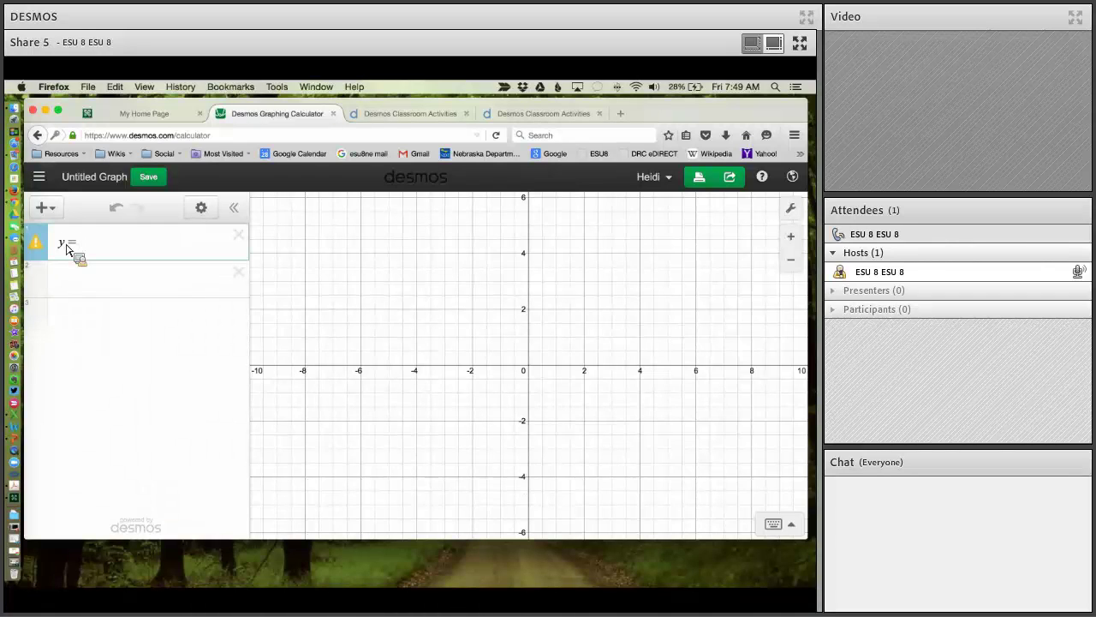
pyautogui.write('2x-3')
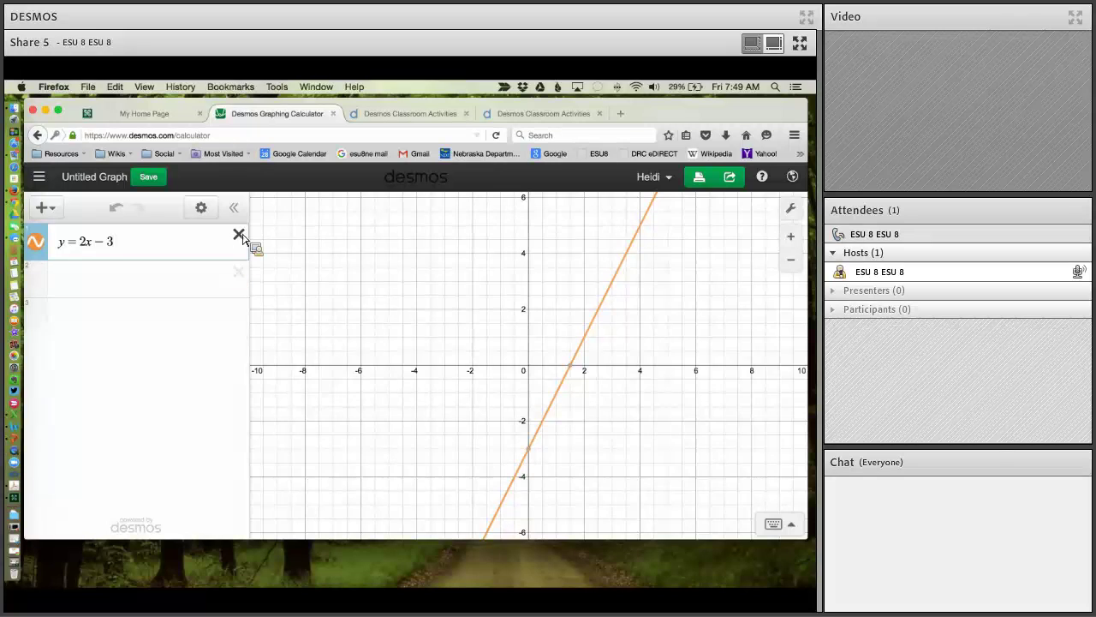
pyautogui.press('BackSpace')
pyautogui.press('BackSpace')
pyautogui.press('BackSpace')
pyautogui.press('BackSpace')
pyautogui.write('x')
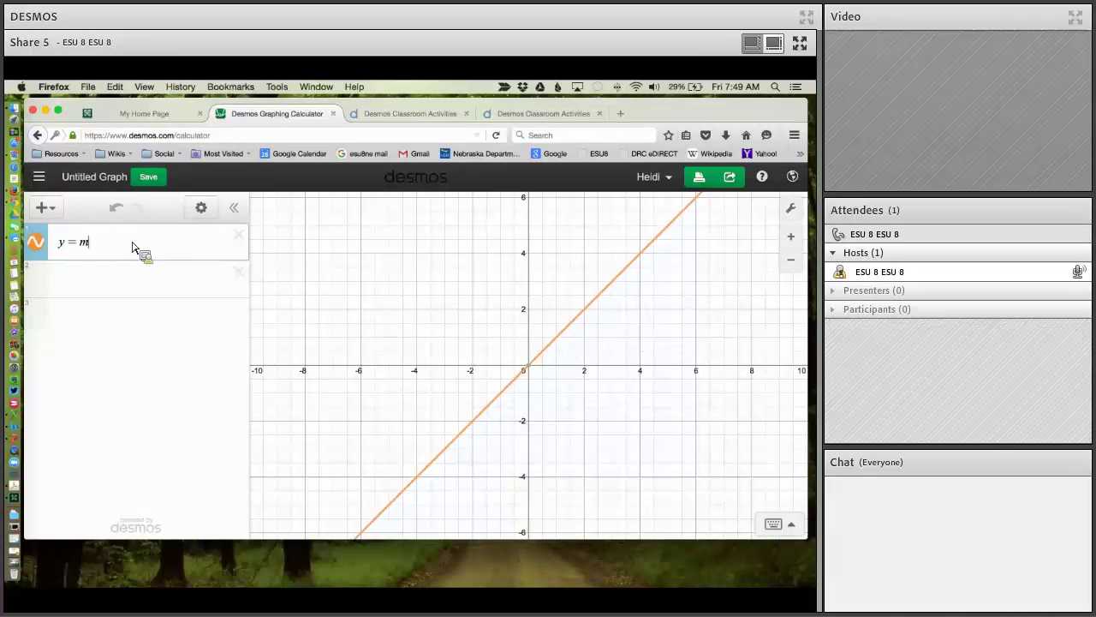
pyautogui.press('BackSpace')
pyautogui.write('mx + ')
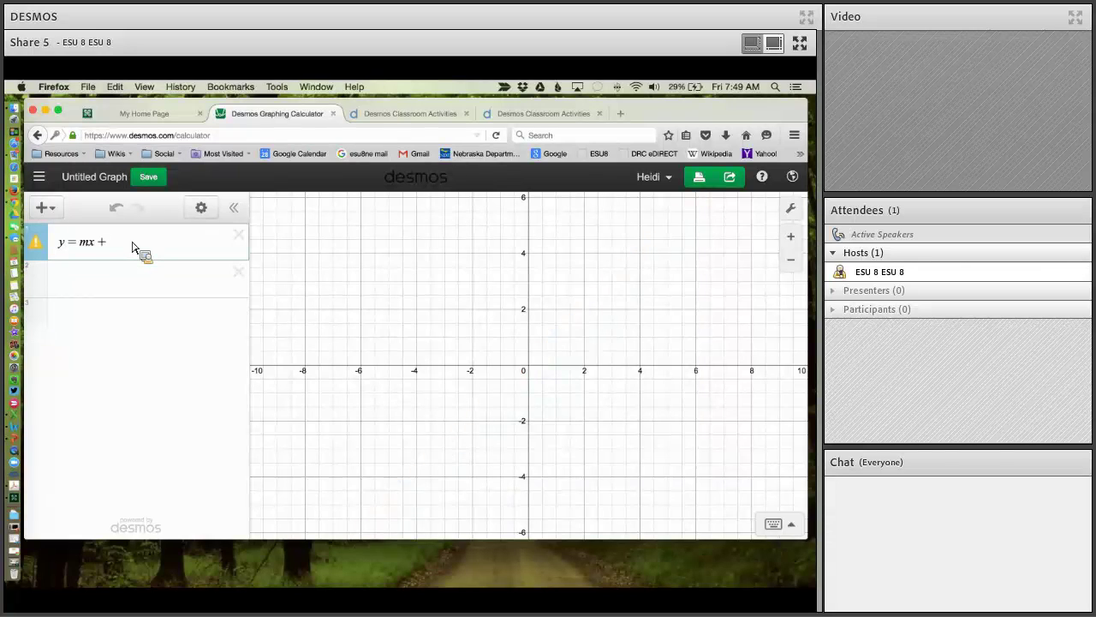
pyautogui.write('b')
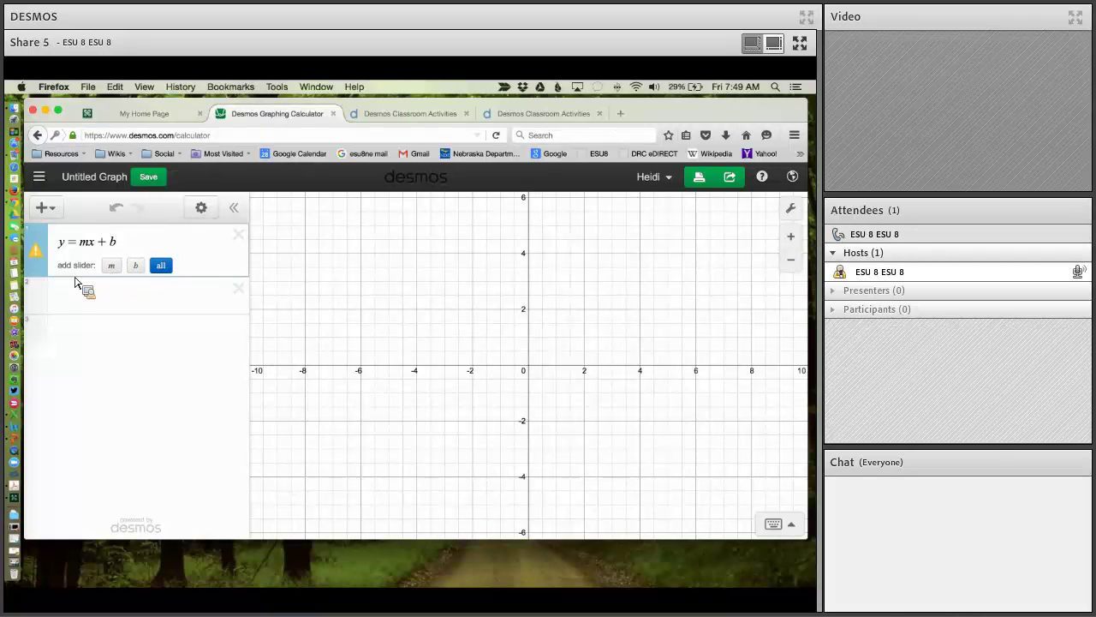
# Add m and b sliders, animate m, and settle on m = 2 and b = 5.
pyautogui.click(164, 266)
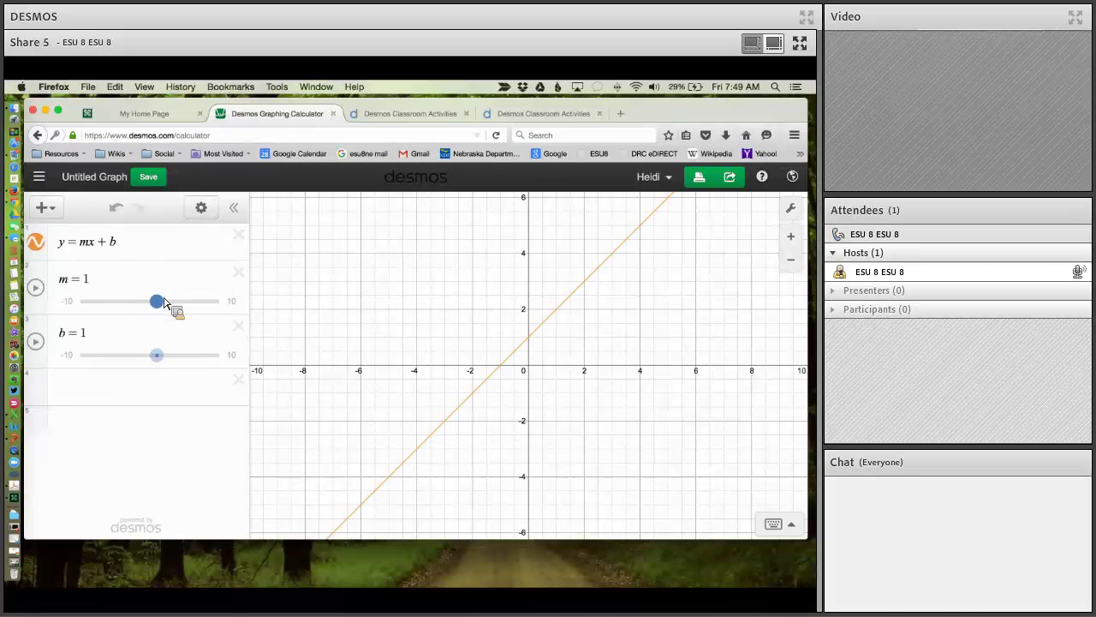
pyautogui.moveTo(162, 310)
pyautogui.mouseDown()
pyautogui.moveTo(115, 313)
pyautogui.moveTo(214, 314)
pyautogui.moveTo(123, 313)
pyautogui.mouseUp()
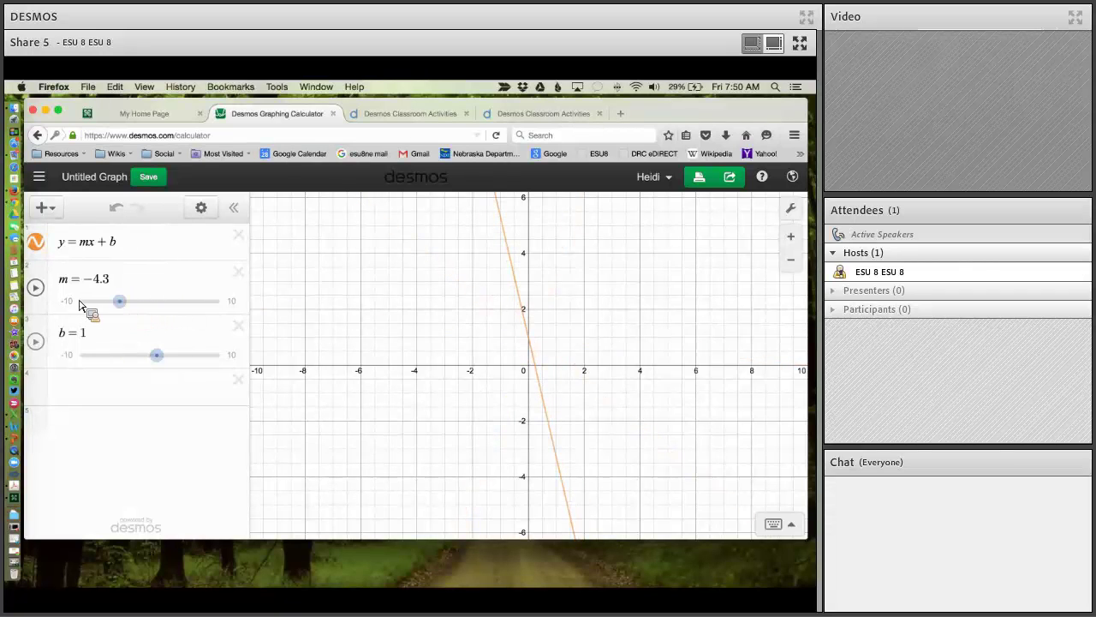
pyautogui.click(36, 289)
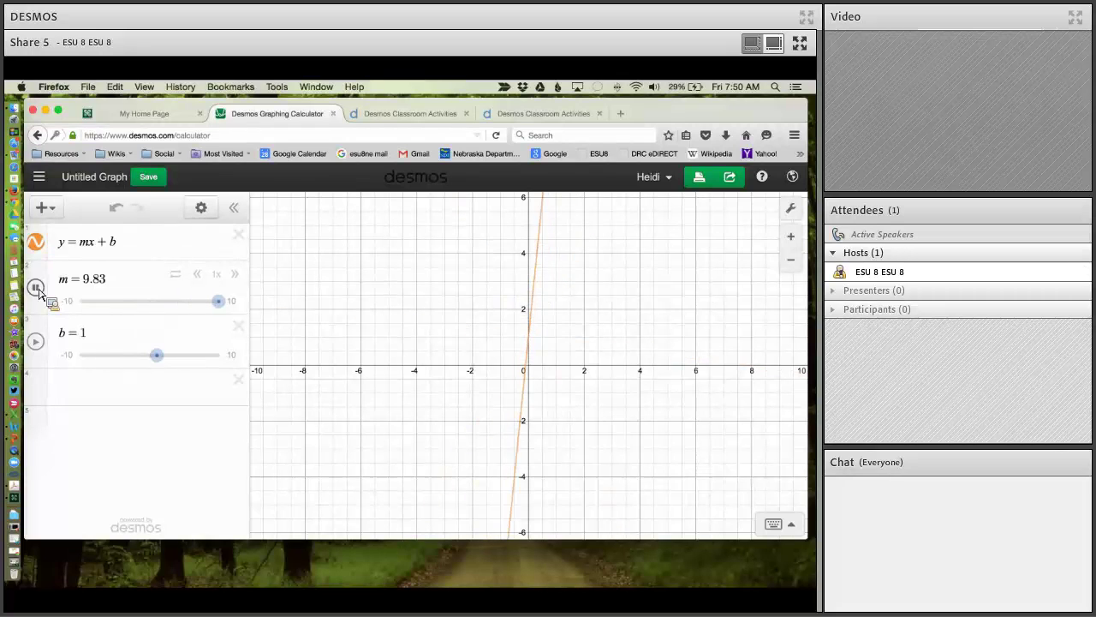
pyautogui.click(36, 288)
pyautogui.moveTo(157, 356)
pyautogui.mouseDown()
pyautogui.moveTo(142, 363)
pyautogui.moveTo(218, 365)
pyautogui.moveTo(129, 358)
pyautogui.moveTo(185, 358)
pyautogui.mouseUp()
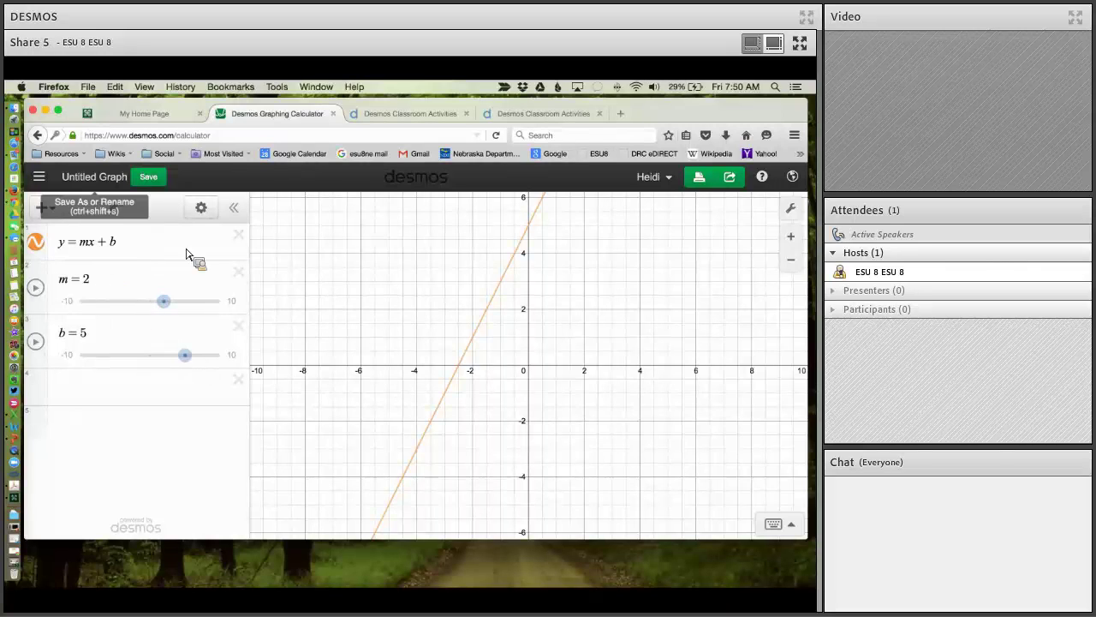
# Delete the y = mx + b equation and its m and b sliders.
pyautogui.click(238, 235)
pyautogui.click(238, 235)
pyautogui.click(238, 235)
# Enter y > −3x + 4, shaded above a dashed boundary line.
pyautogui.click(204, 244)
pyautogui.write('y')
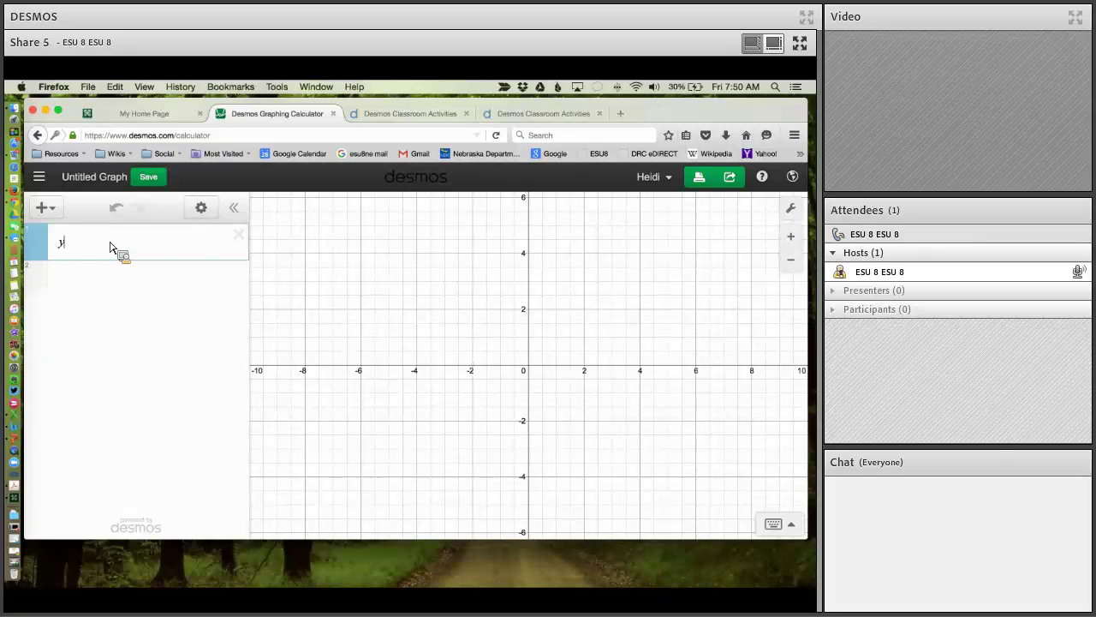
pyautogui.click(783, 525)
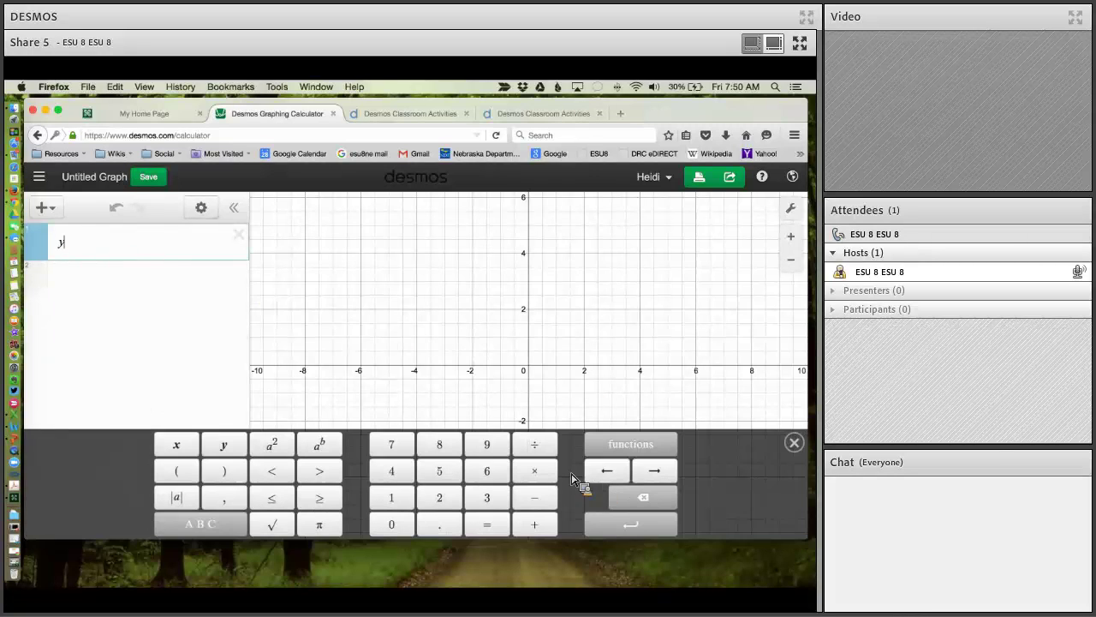
pyautogui.click(320, 499)
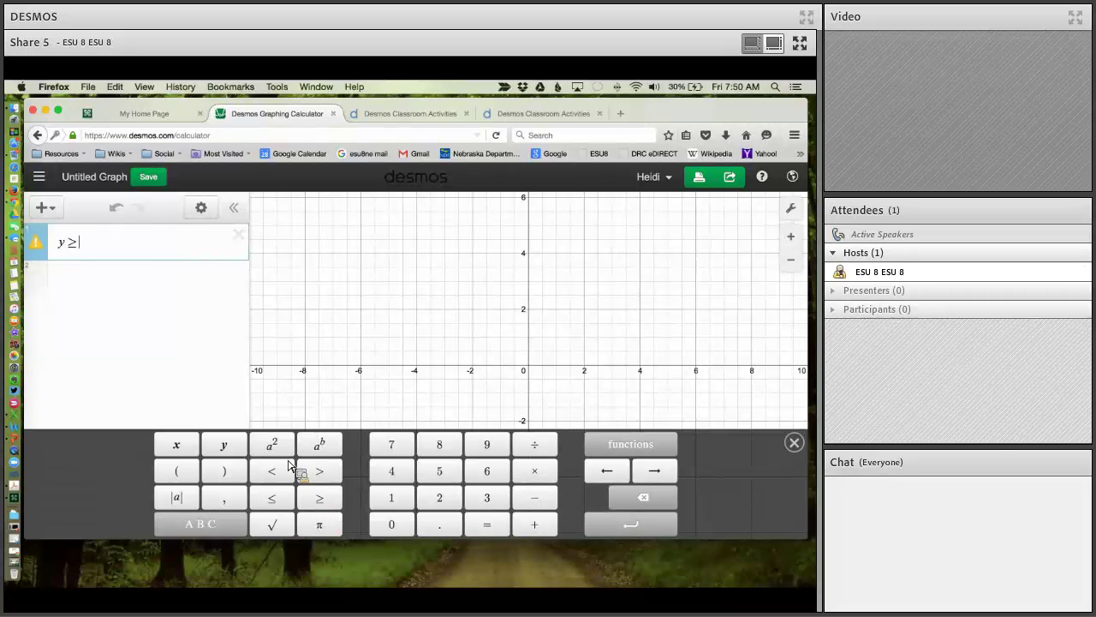
pyautogui.write('-')
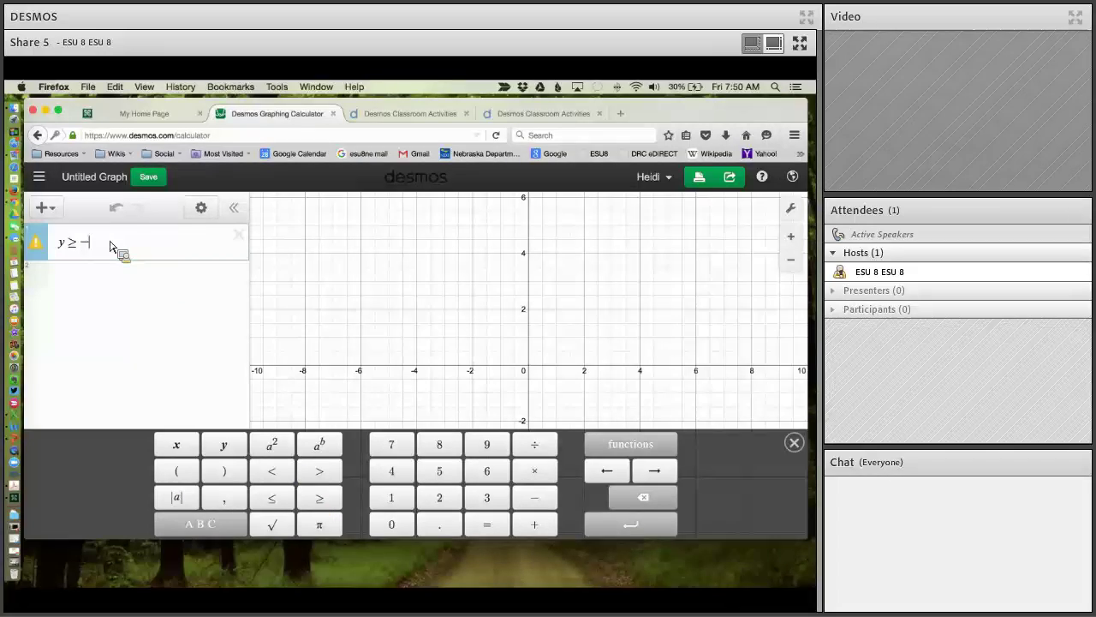
pyautogui.write('3x+')
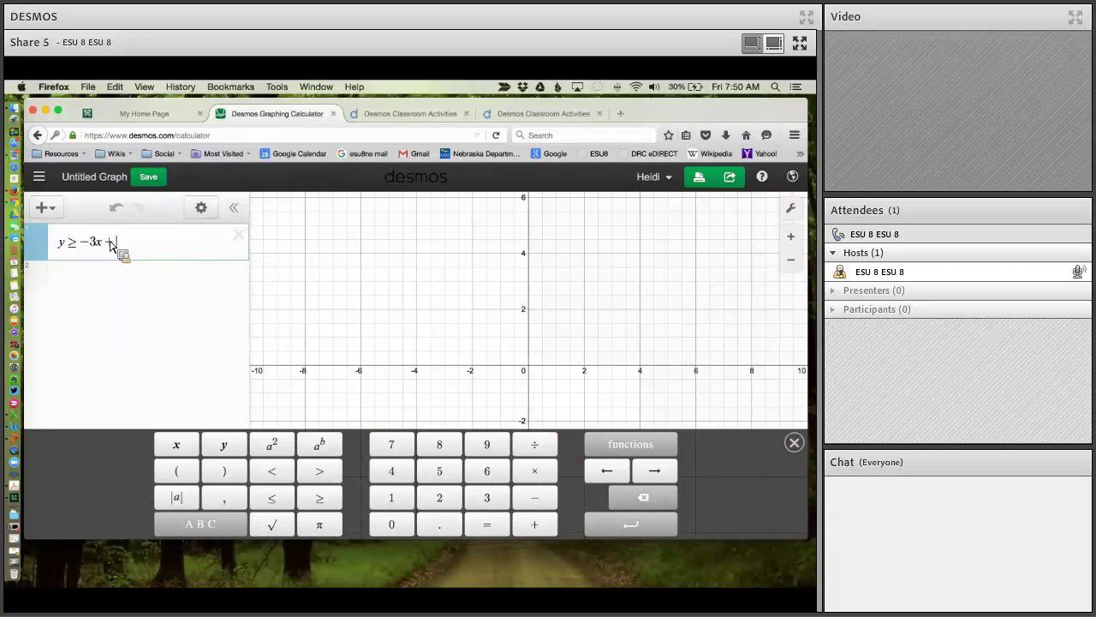
pyautogui.write('4')
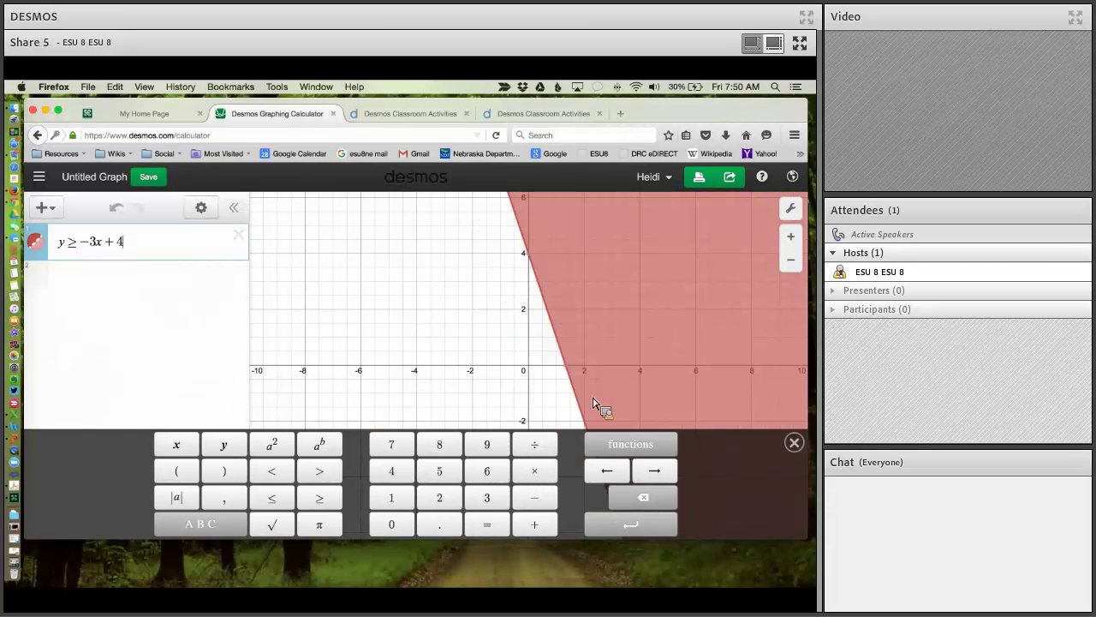
pyautogui.click(786, 443)
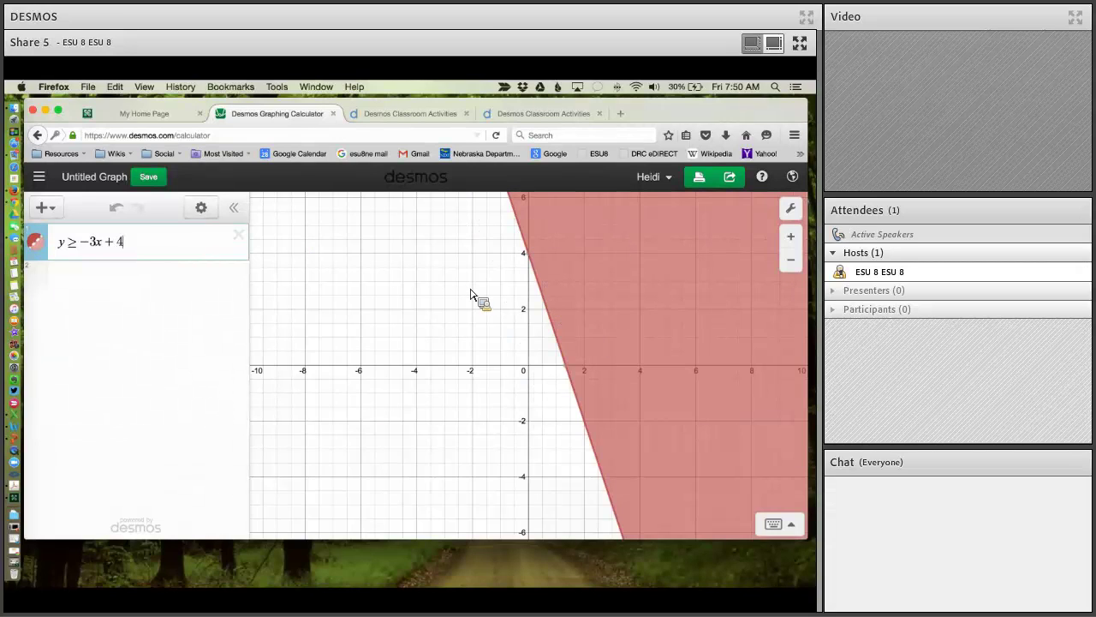
pyautogui.click(80, 244)
pyautogui.press('BackSpace')
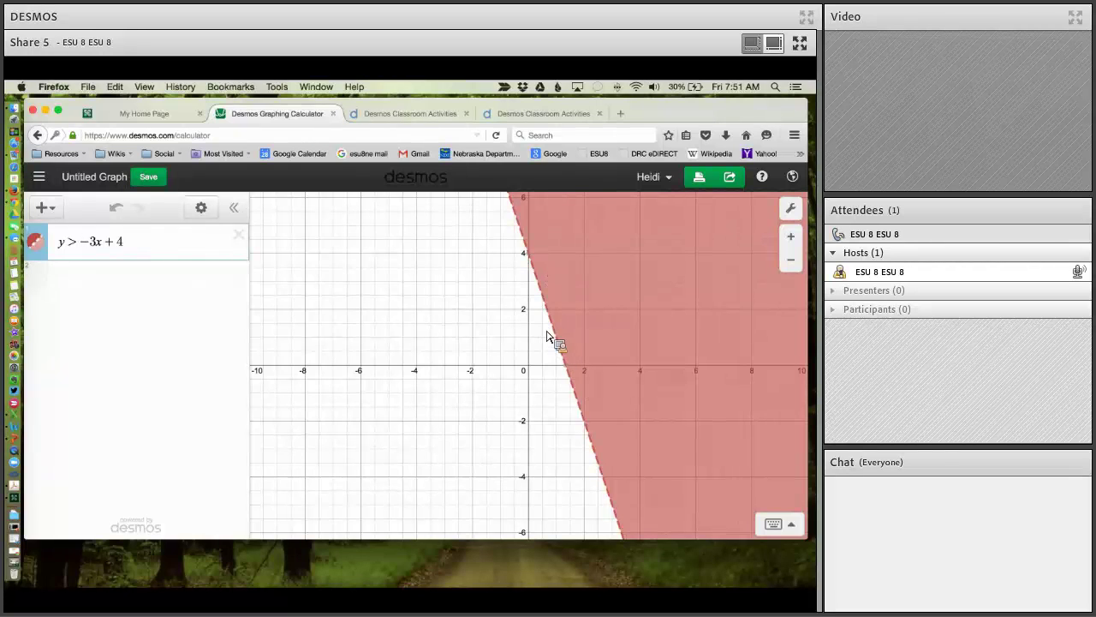
# Enter y ≤ 2x + 1 in a new row, using the keypad's ≤ symbol.
pyautogui.click(163, 281)
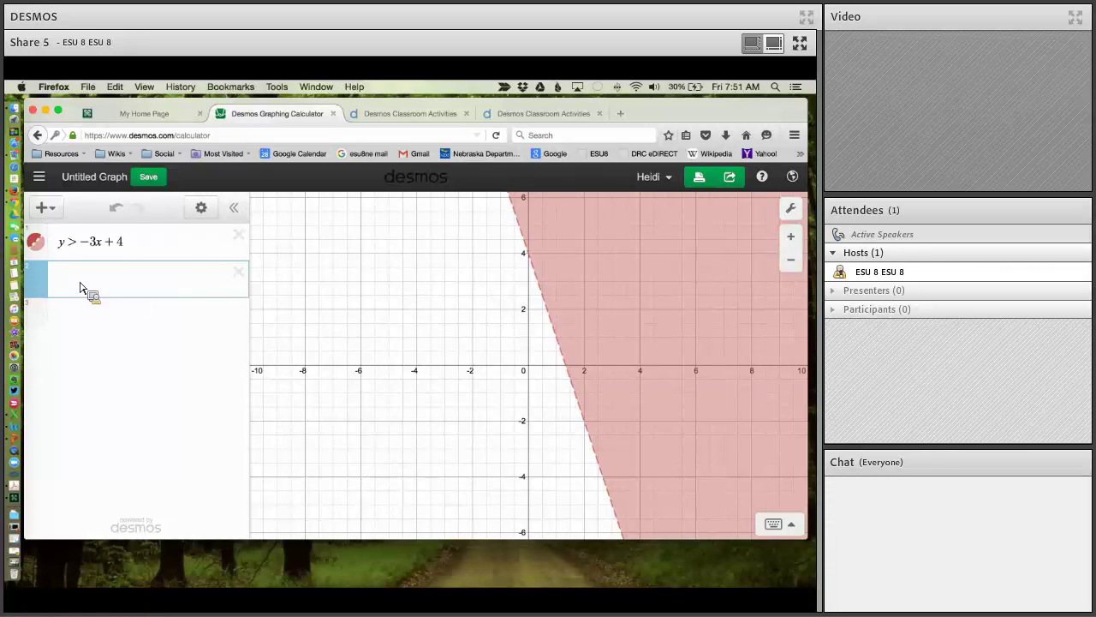
pyautogui.write('y')
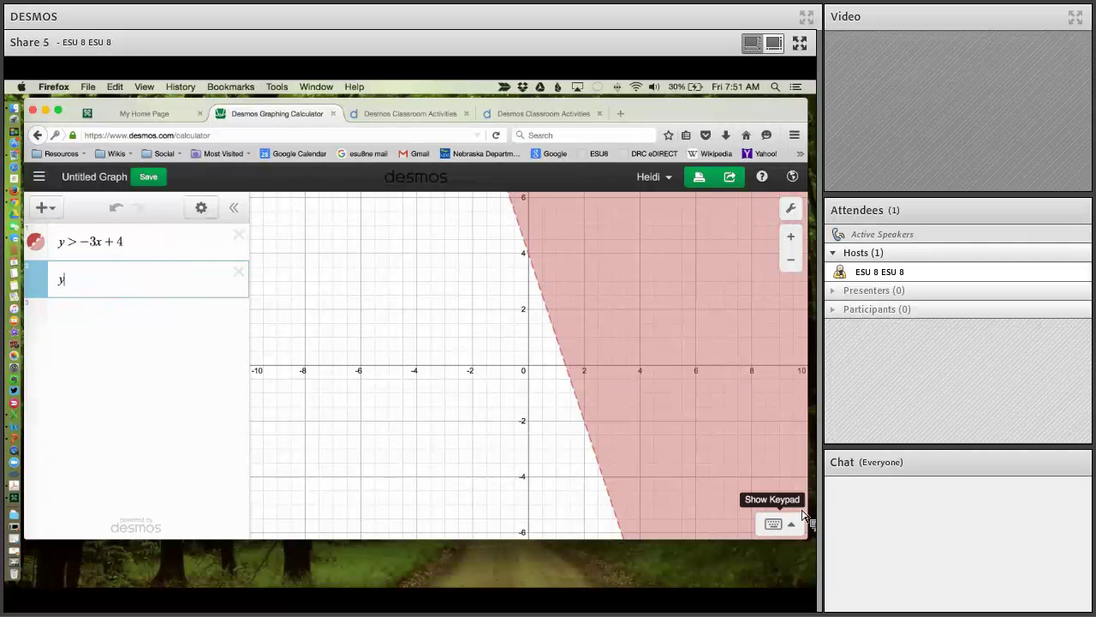
pyautogui.click(796, 526)
pyautogui.click(273, 498)
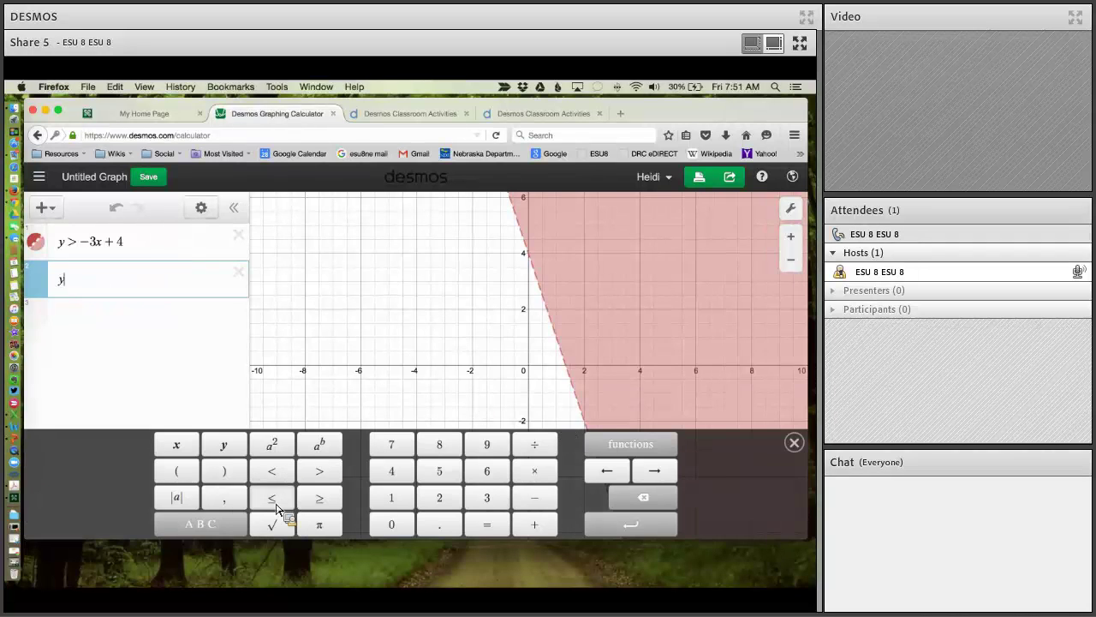
pyautogui.click(793, 443)
pyautogui.write('2x ')
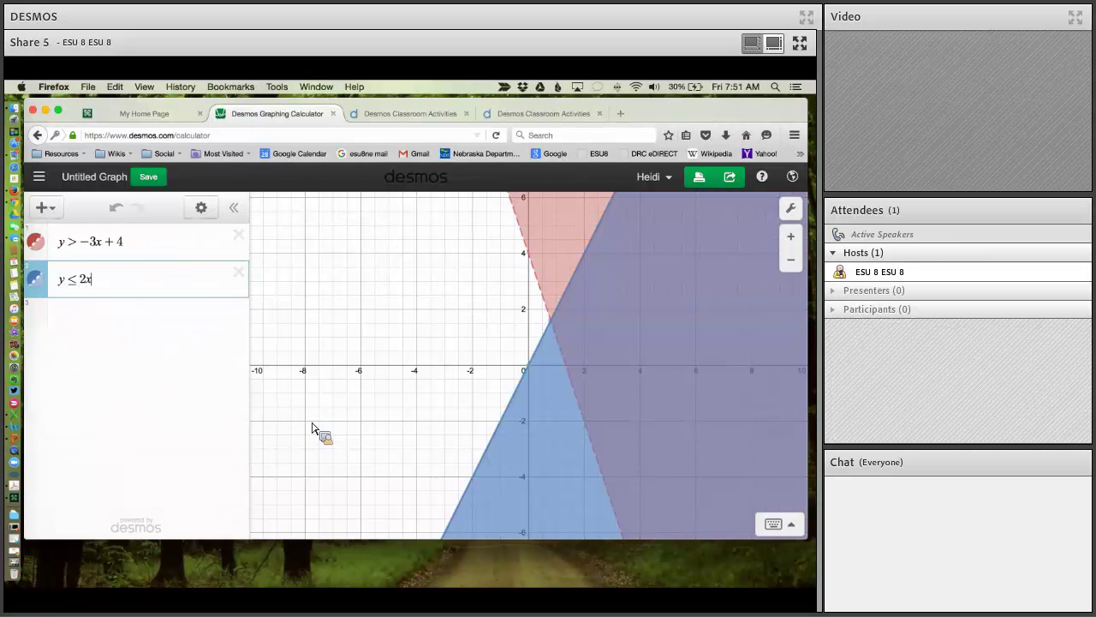
pyautogui.write('+ ')
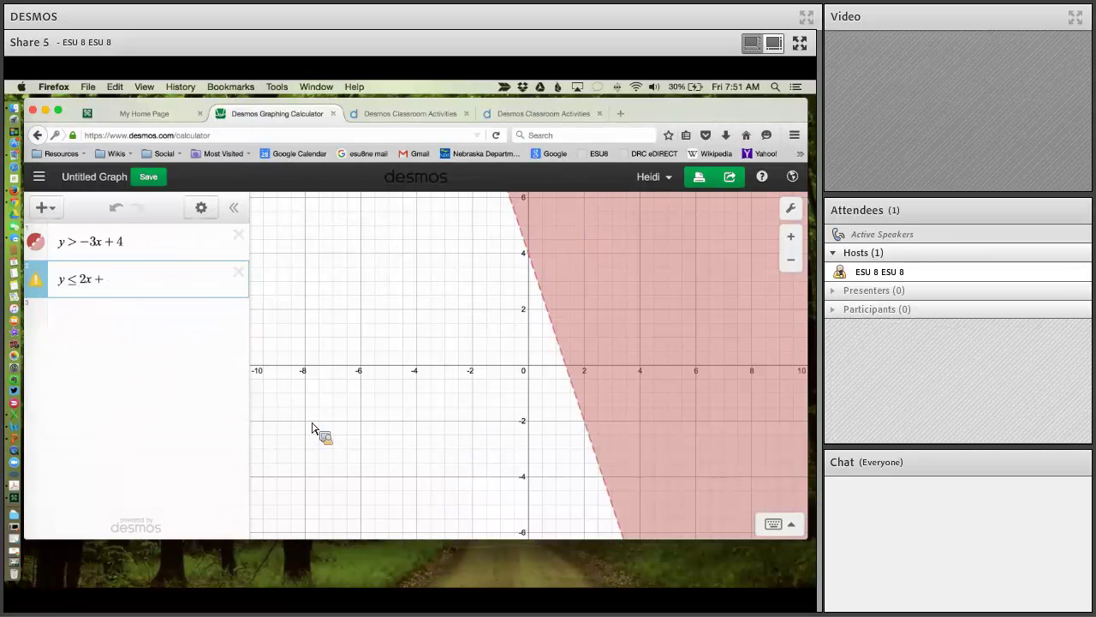
pyautogui.write('1')
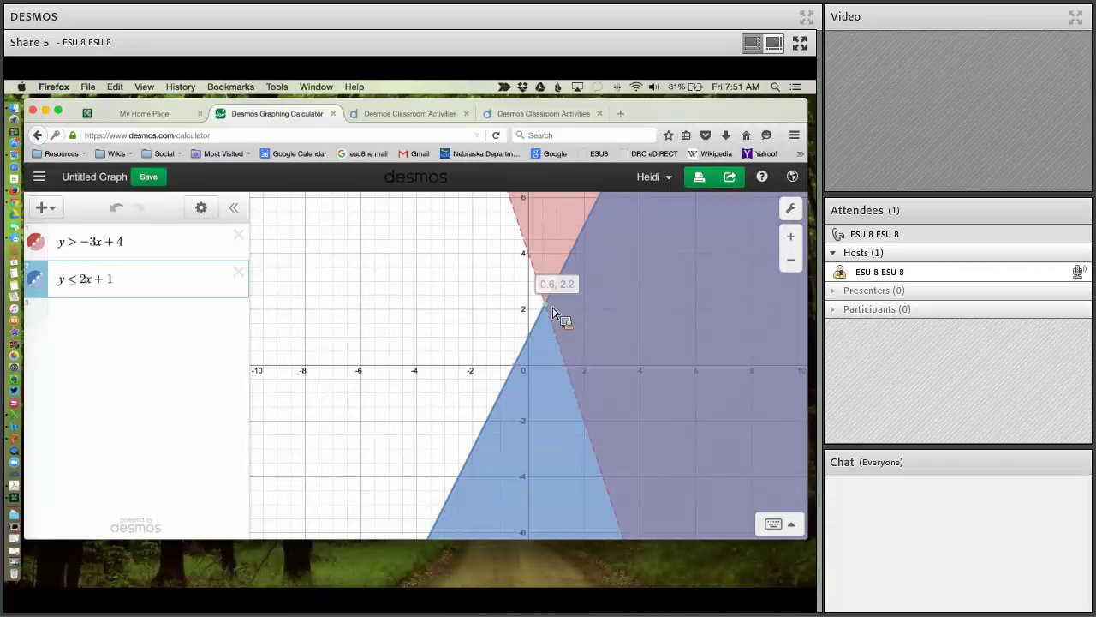
# Delete both inequalities and enter the line y = 2x + 2.
pyautogui.click(239, 234)
pyautogui.click(239, 233)
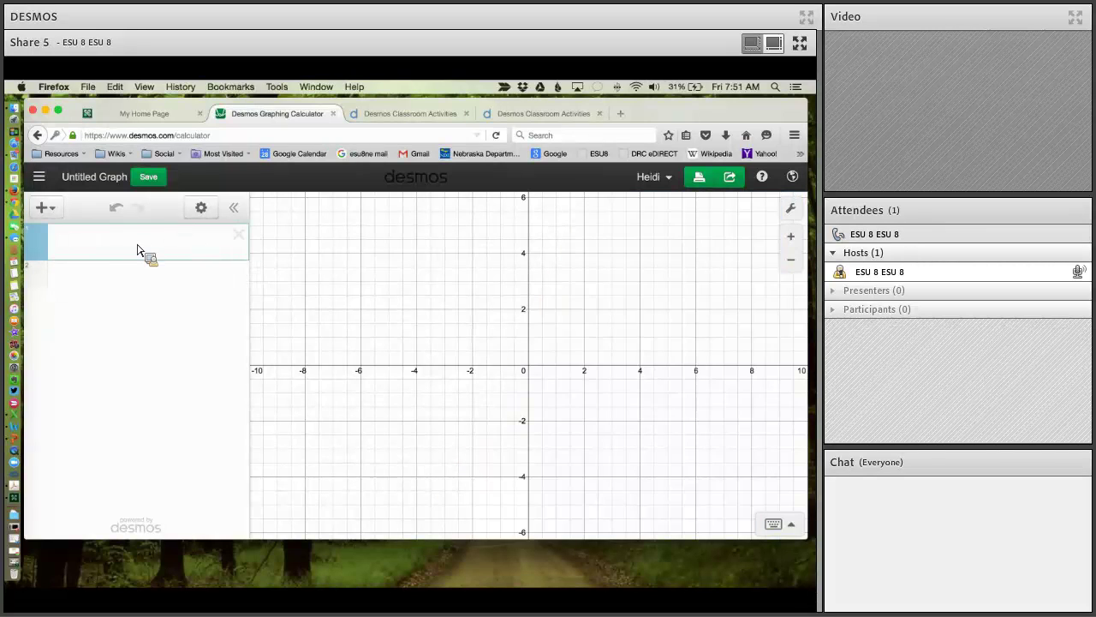
pyautogui.write('y =2x + 2')
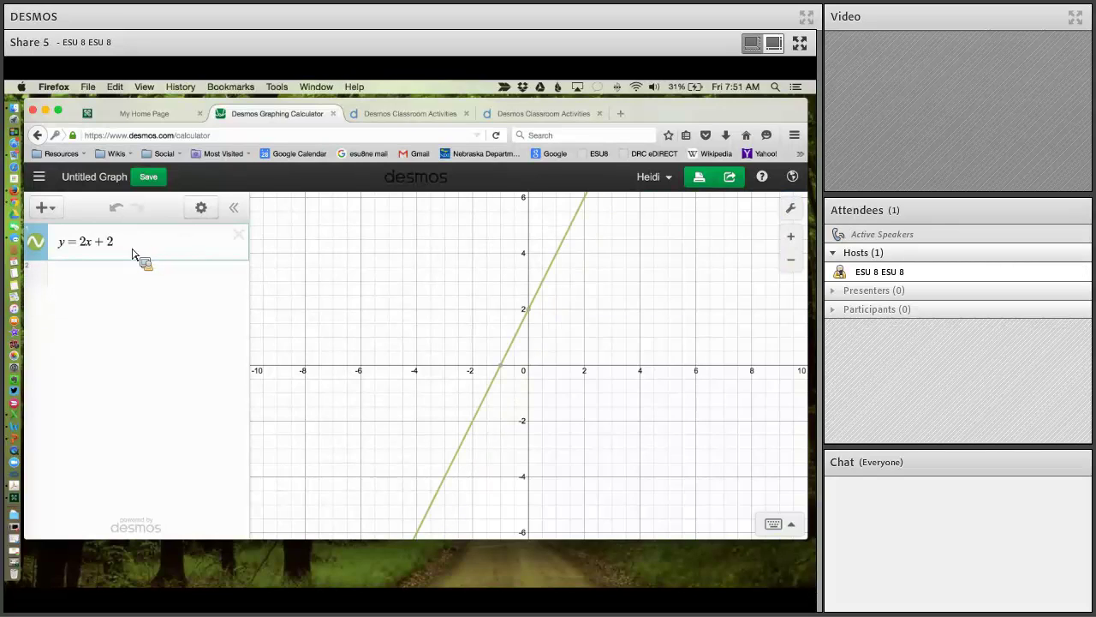
# Add the parabola y = x² − 4 using the keypad's squared key.
pyautogui.click(97, 286)
pyautogui.write('y =')
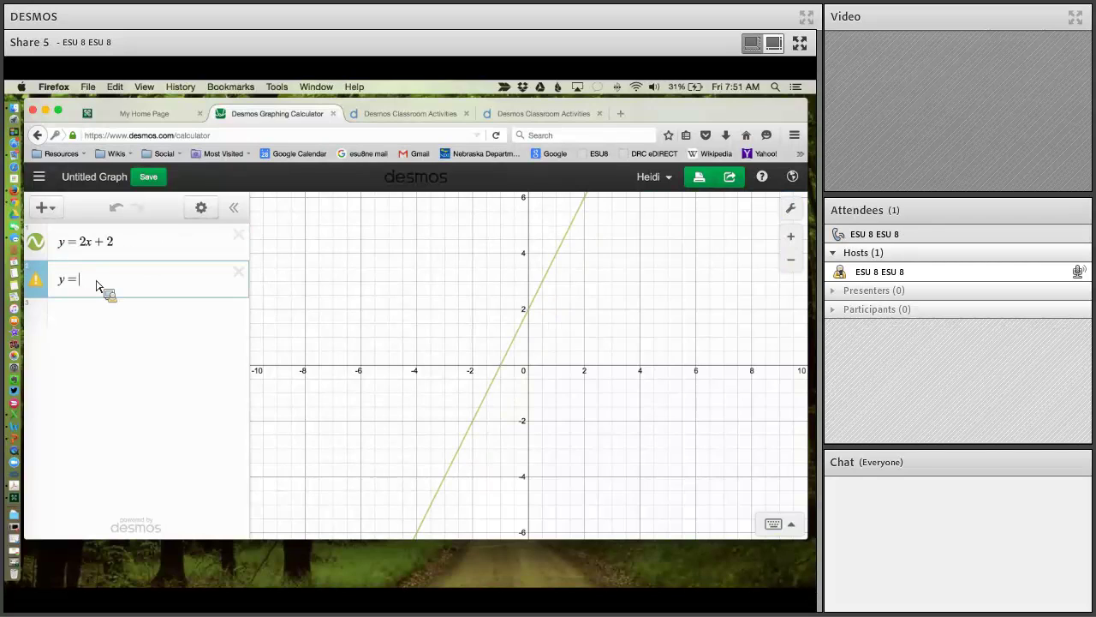
pyautogui.write('x')
pyautogui.click(774, 523)
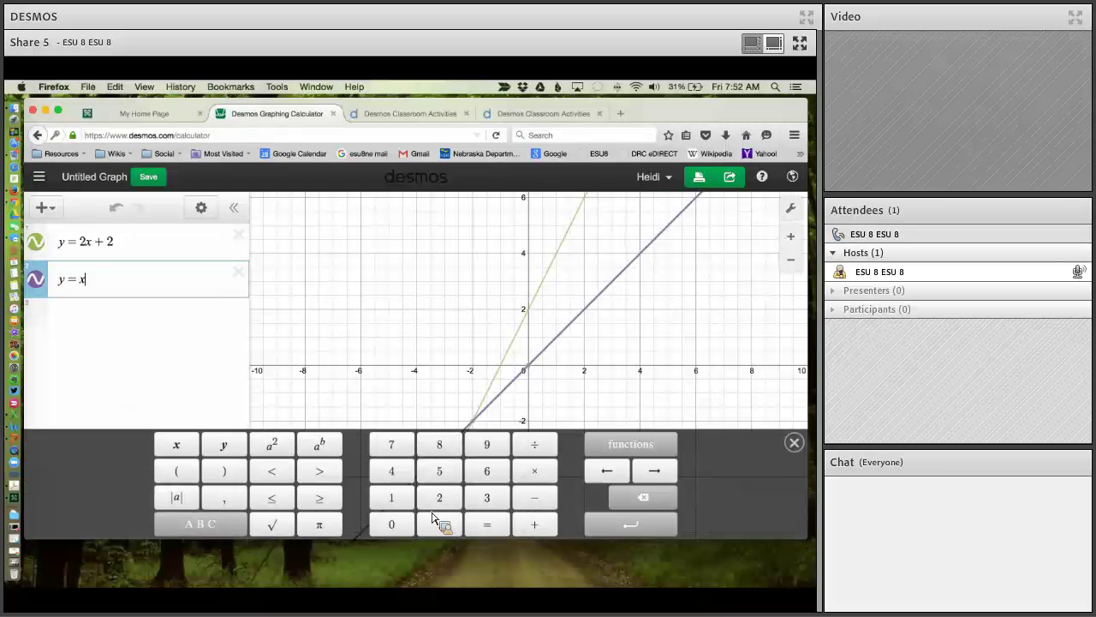
pyautogui.click(274, 447)
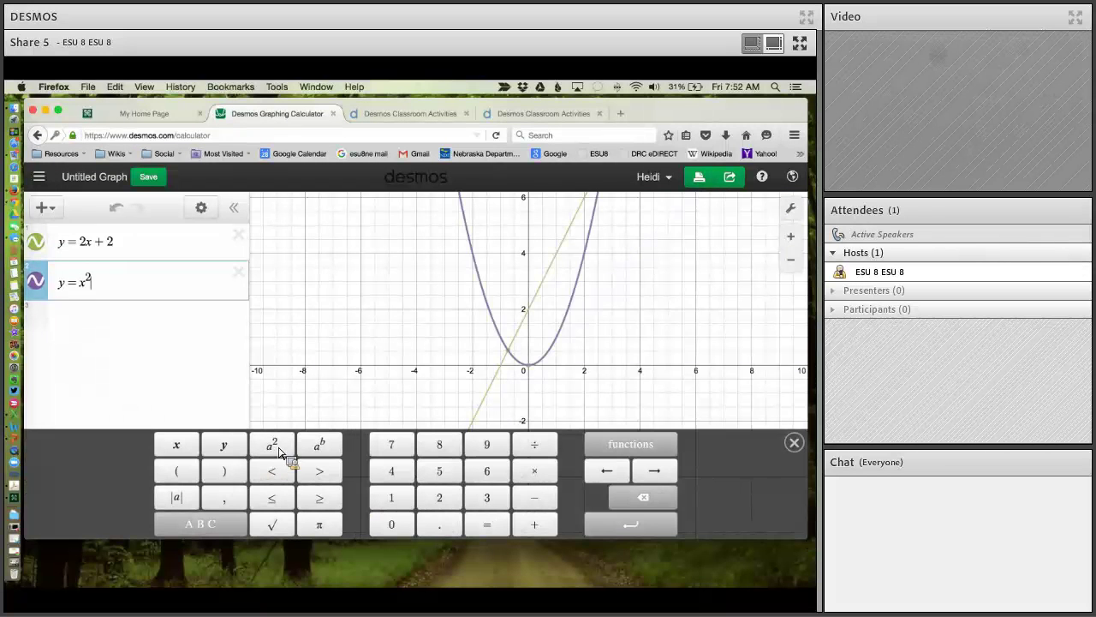
pyautogui.write('- ')
pyautogui.write('4')
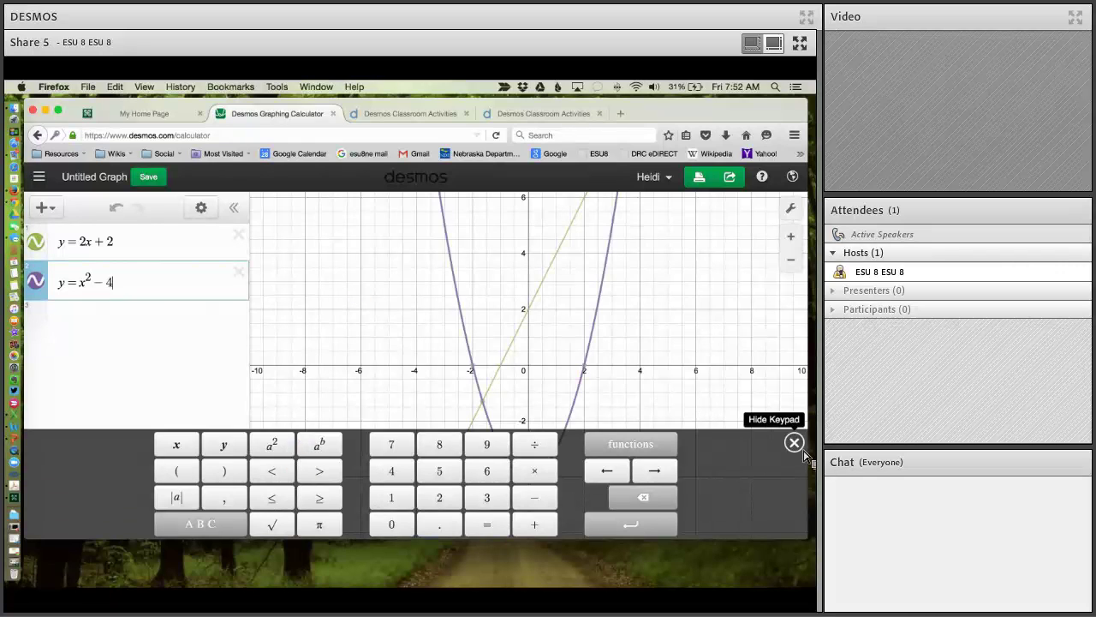
pyautogui.click(793, 442)
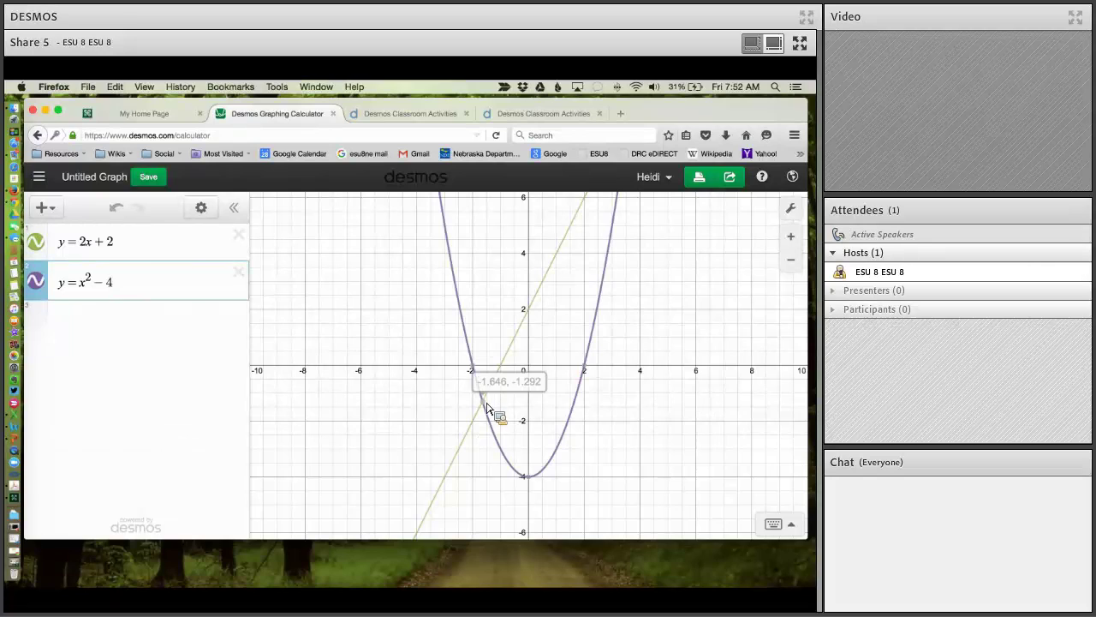
# Zoom in and out on the graph, ending slightly zoomed in around the origin.
pyautogui.moveTo(584, 371)
pyautogui.scroll(3, 632, 288)
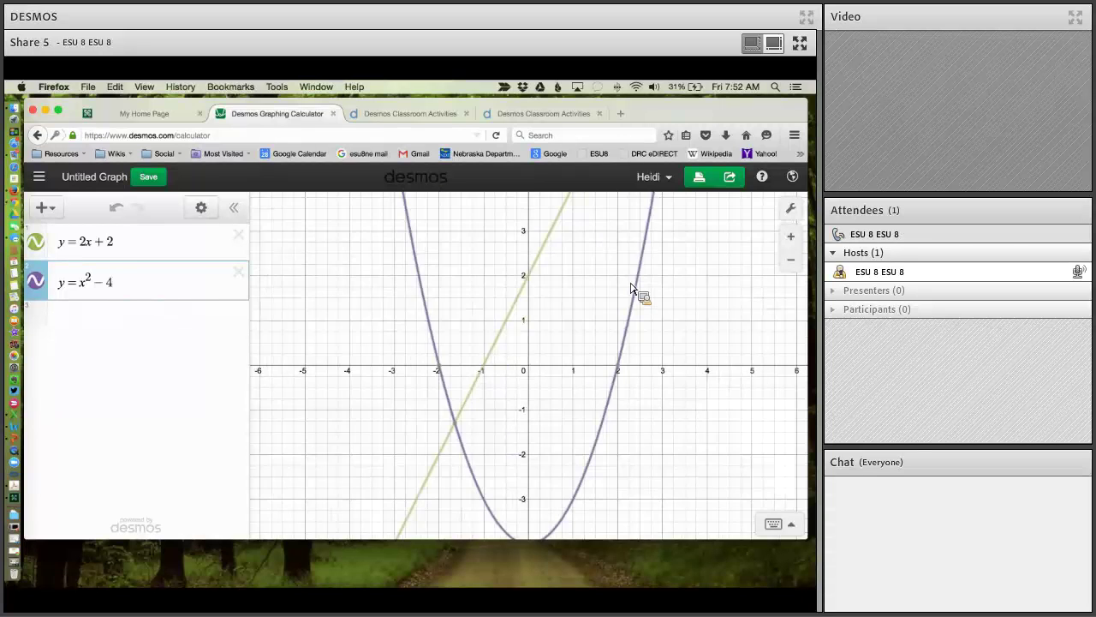
pyautogui.scroll(-3, 632, 289)
pyautogui.scroll(-2, 631, 289)
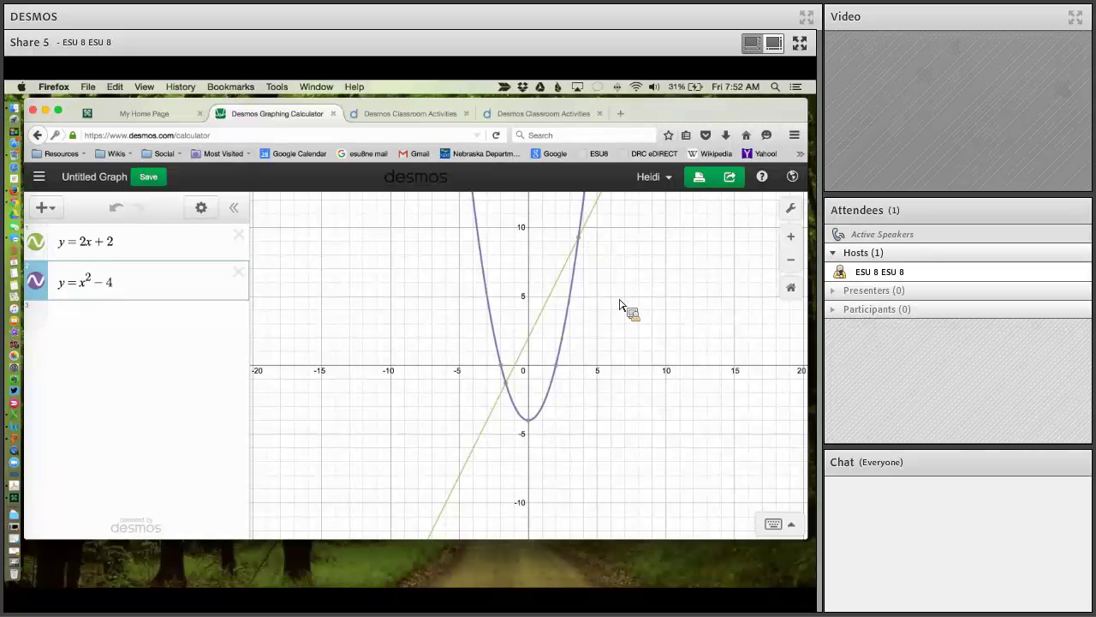
pyautogui.scroll(3, 620, 317)
pyautogui.scroll(1, 625, 318)
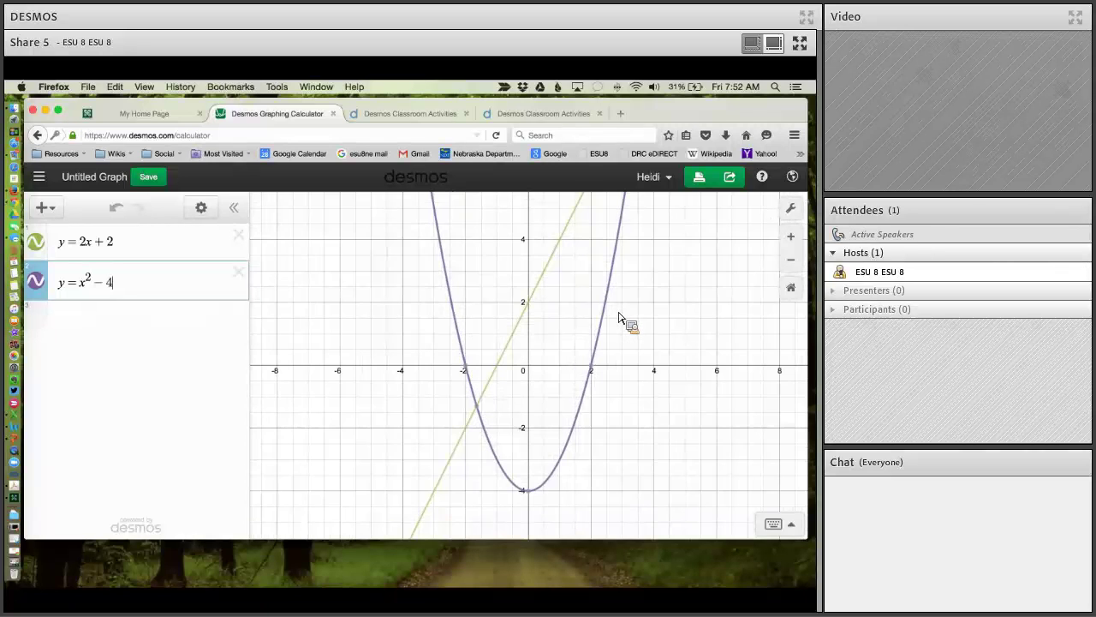
# Clear both expressions, turn on Projector Mode, and enter y = 2x − 3.
pyautogui.click(239, 235)
pyautogui.click(240, 236)
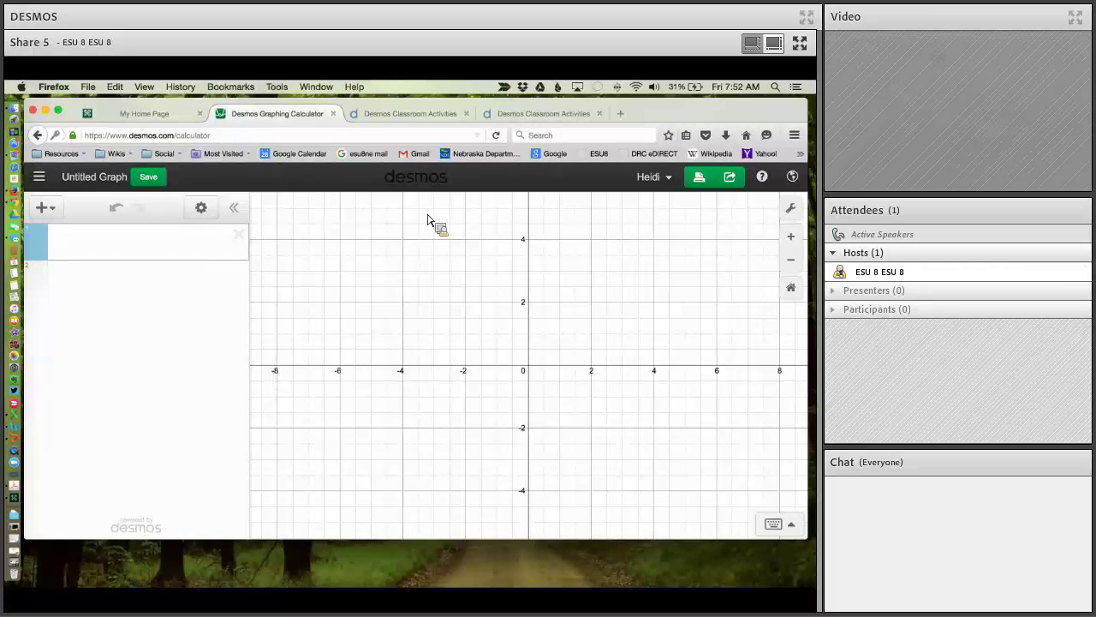
pyautogui.click(793, 209)
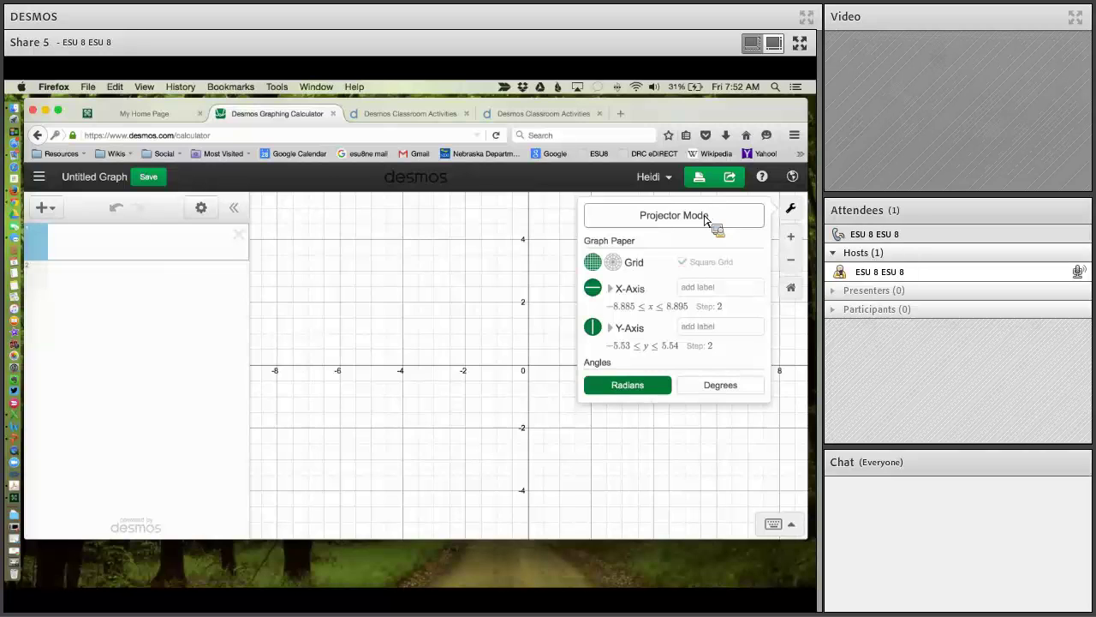
pyautogui.click(692, 220)
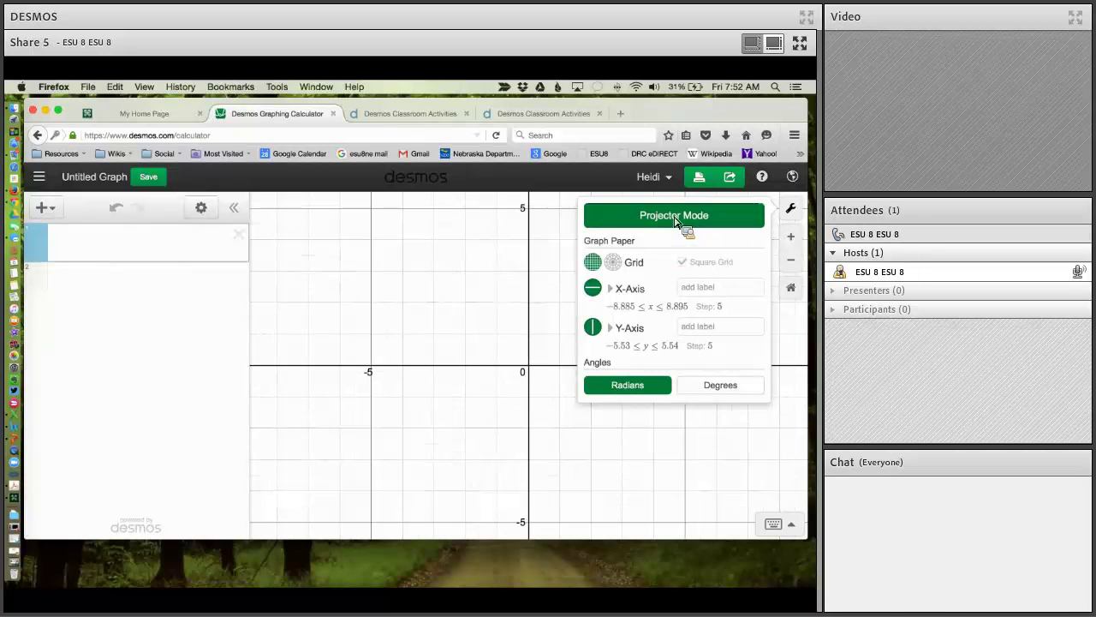
pyautogui.click(72, 245)
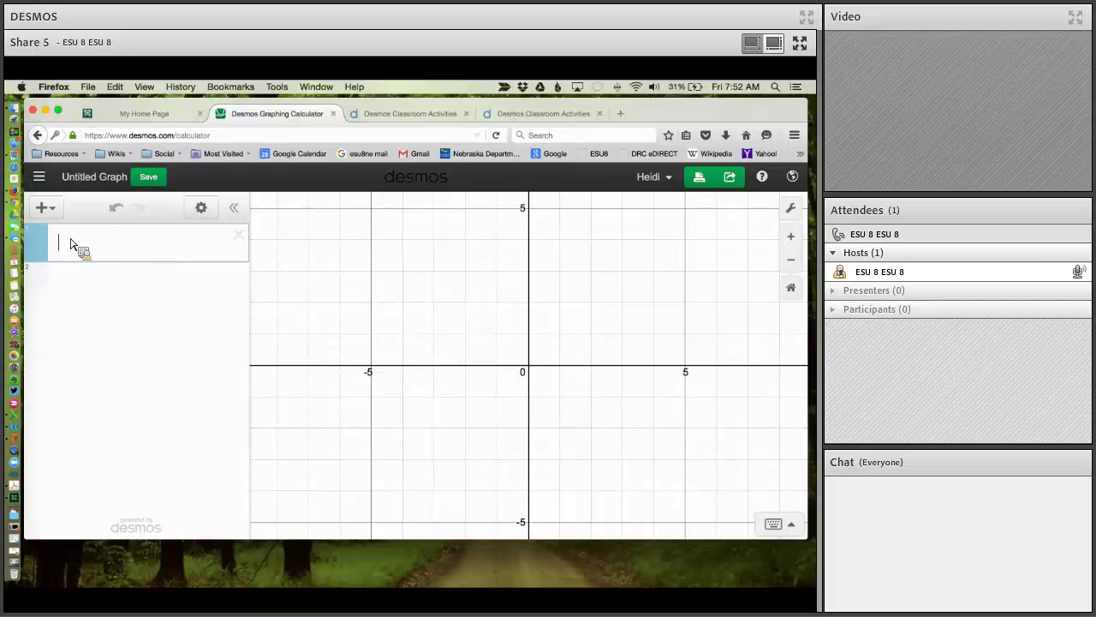
pyautogui.write('y')
pyautogui.write('x-3')
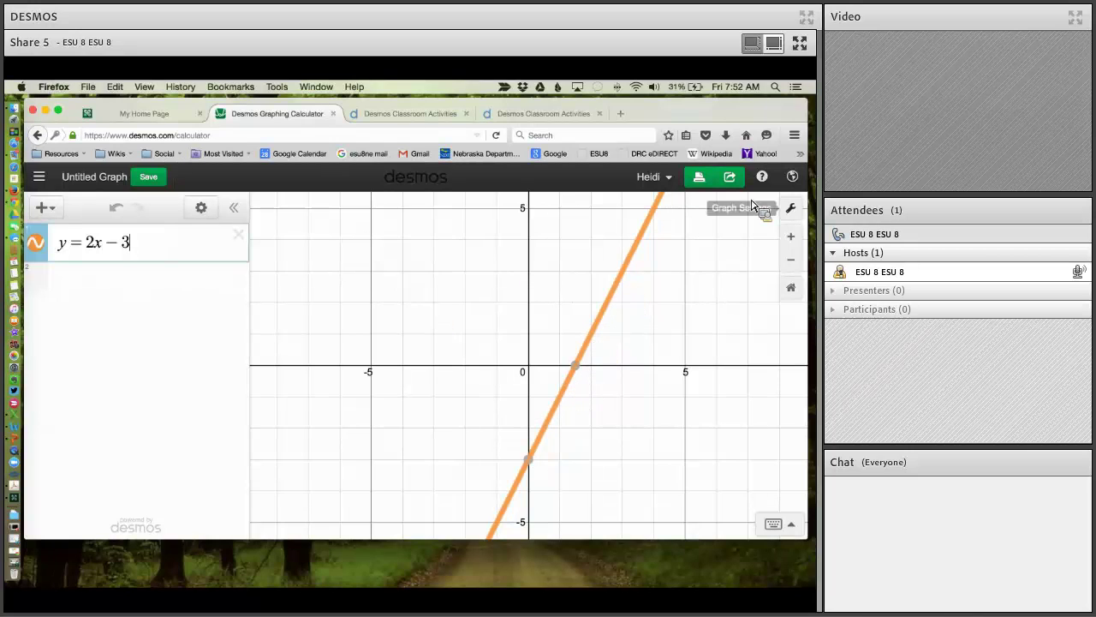
# Turn Projector Mode off, try polar and hidden grids, and restore the square grid.
pyautogui.click(797, 213)
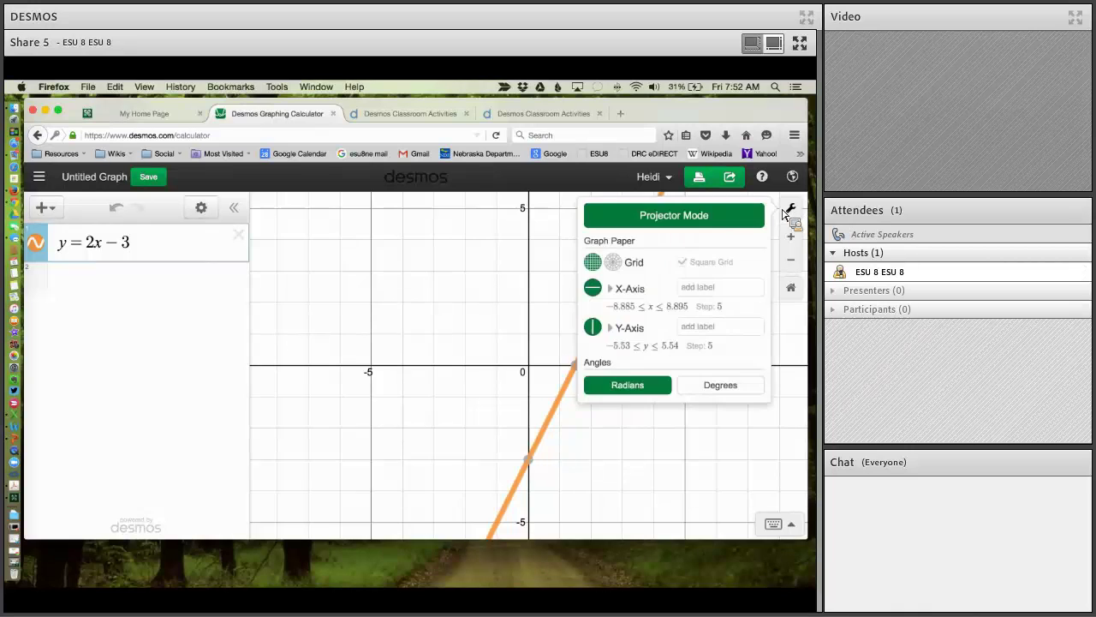
pyautogui.click(694, 224)
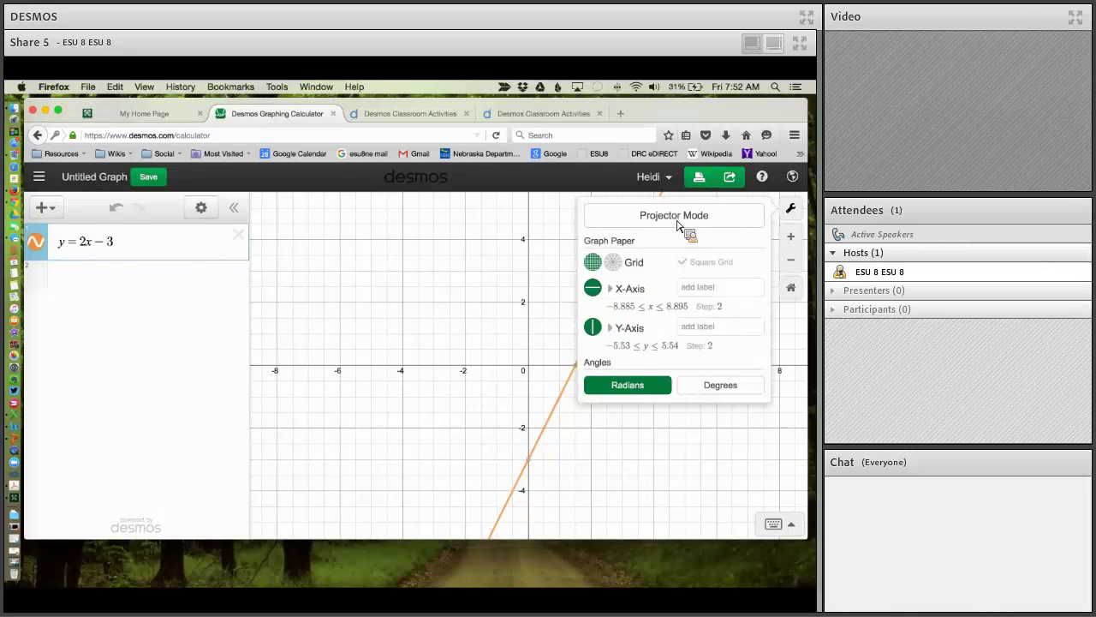
pyautogui.click(608, 263)
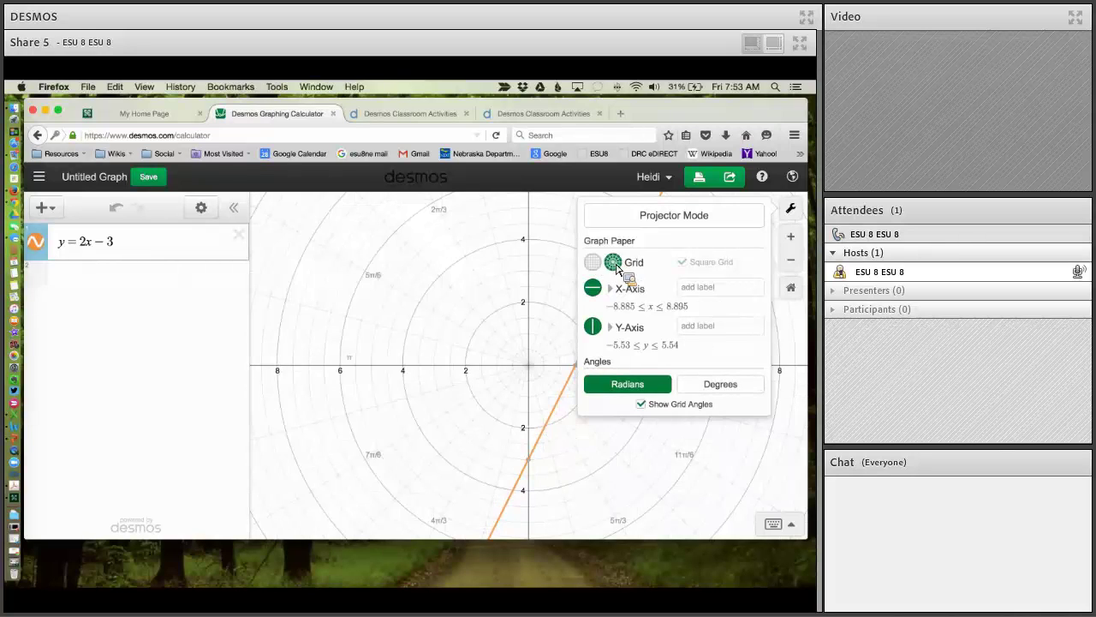
pyautogui.click(618, 270)
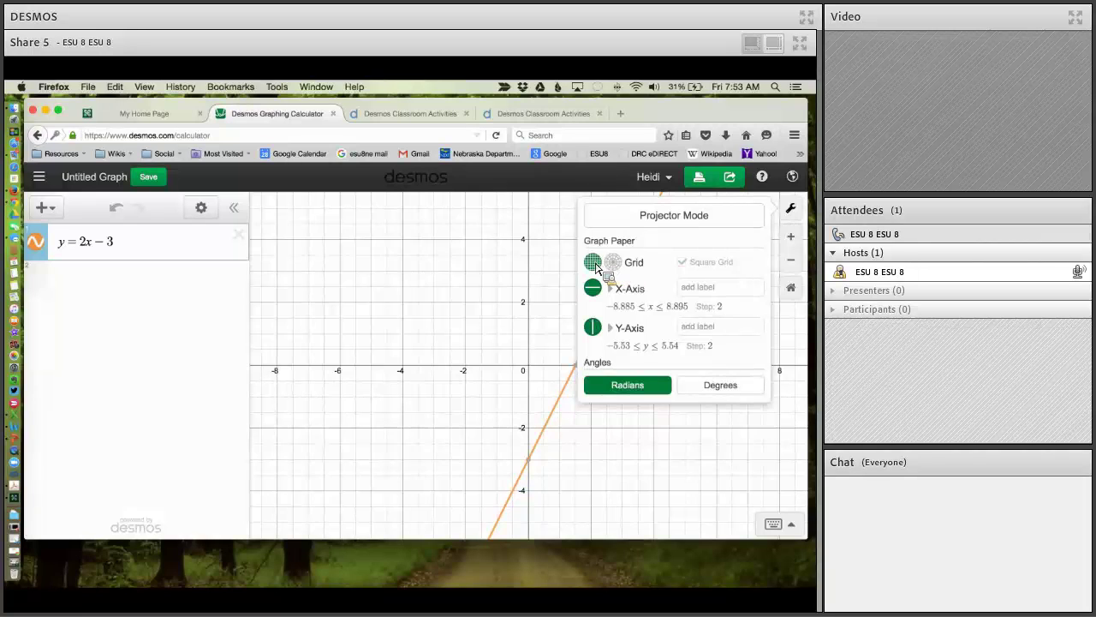
pyautogui.click(596, 266)
pyautogui.click(597, 268)
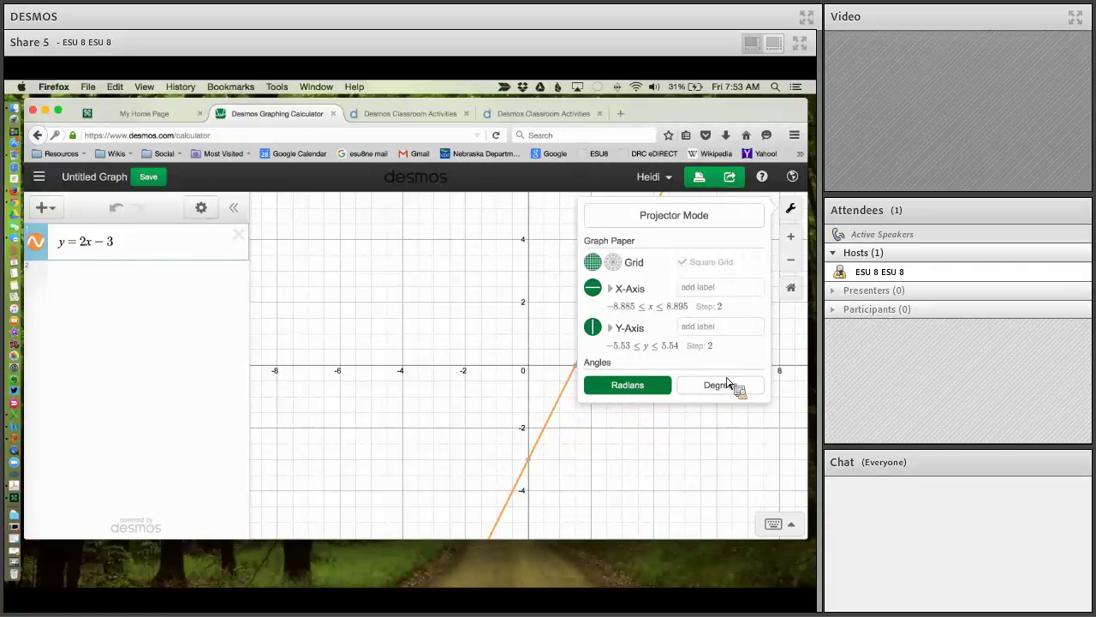
# Zoom in, zoom out, then reset the graph to its default view.
pyautogui.click(791, 237)
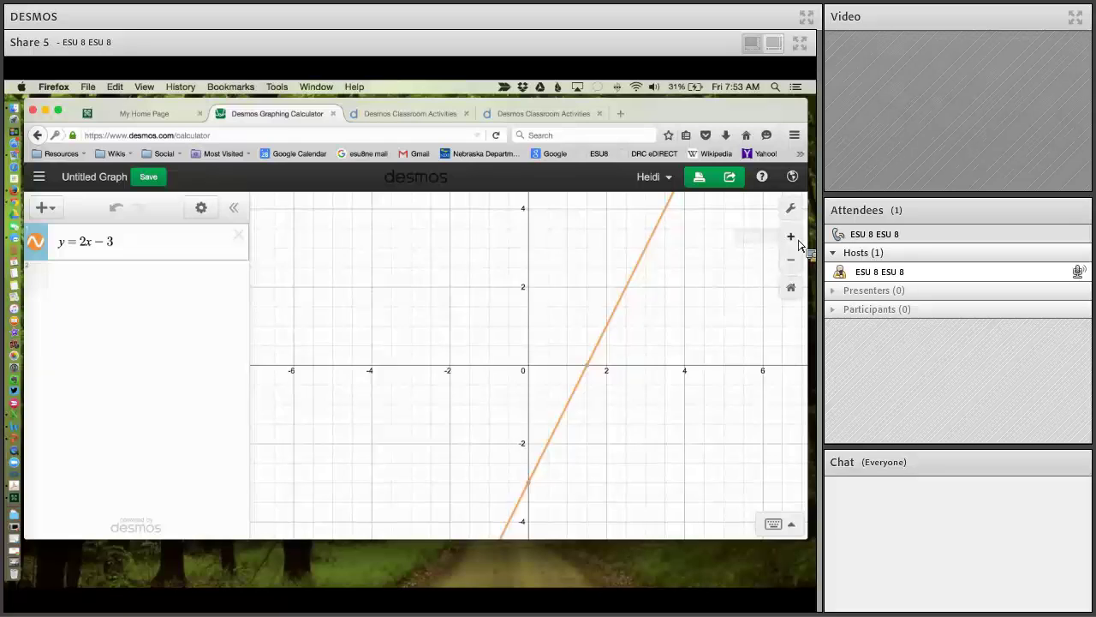
pyautogui.click(792, 261)
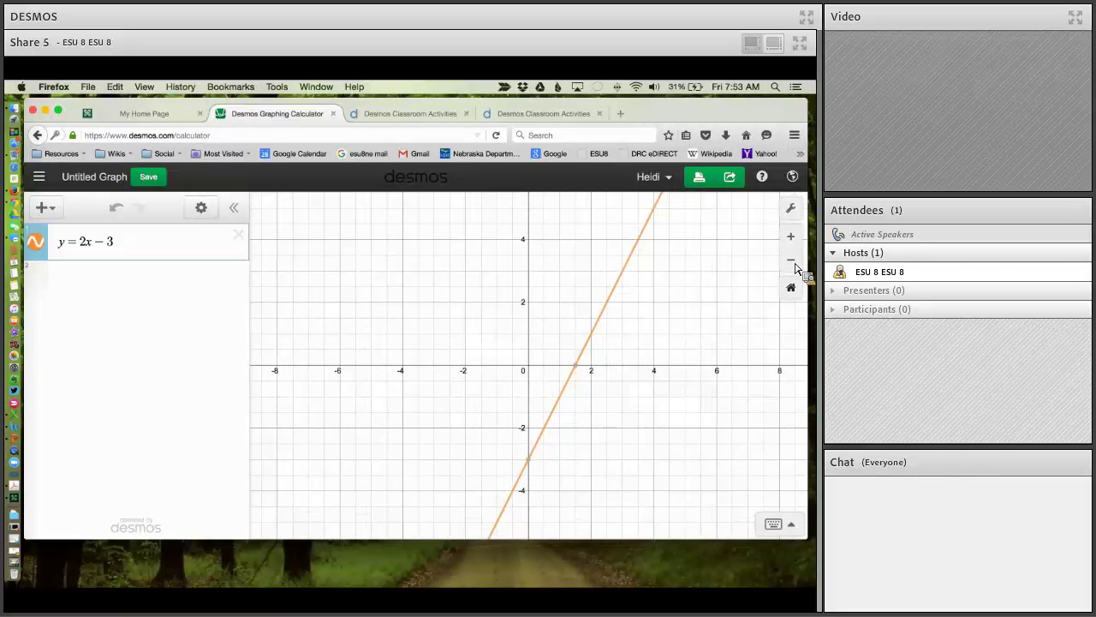
pyautogui.click(791, 287)
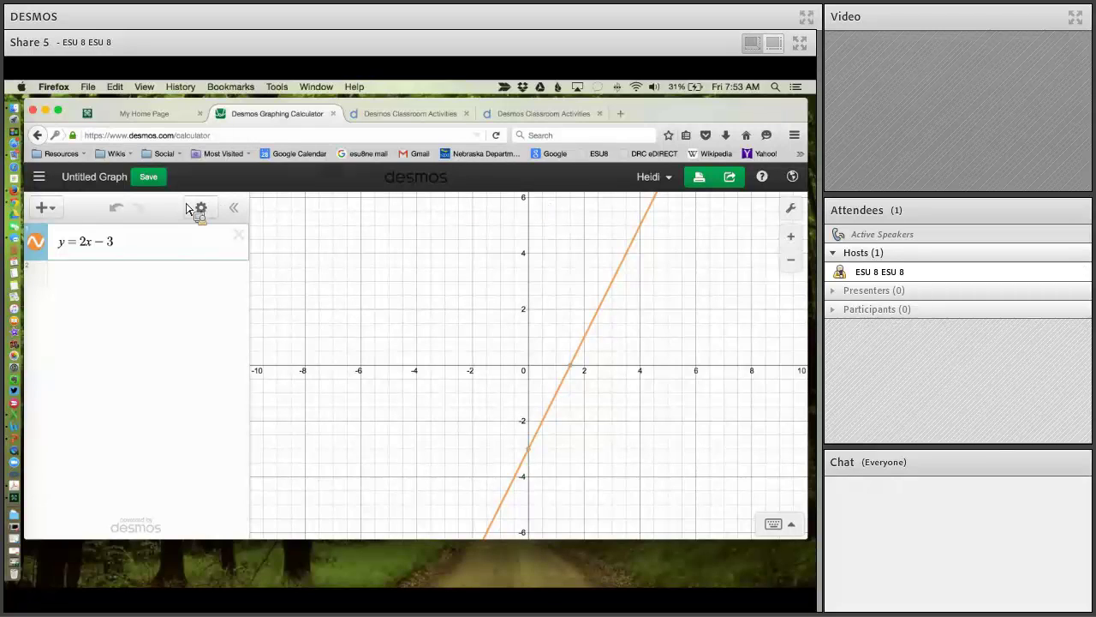
# View the graph's share link and email form, then delete y = 2x − 3.
pyautogui.click(735, 185)
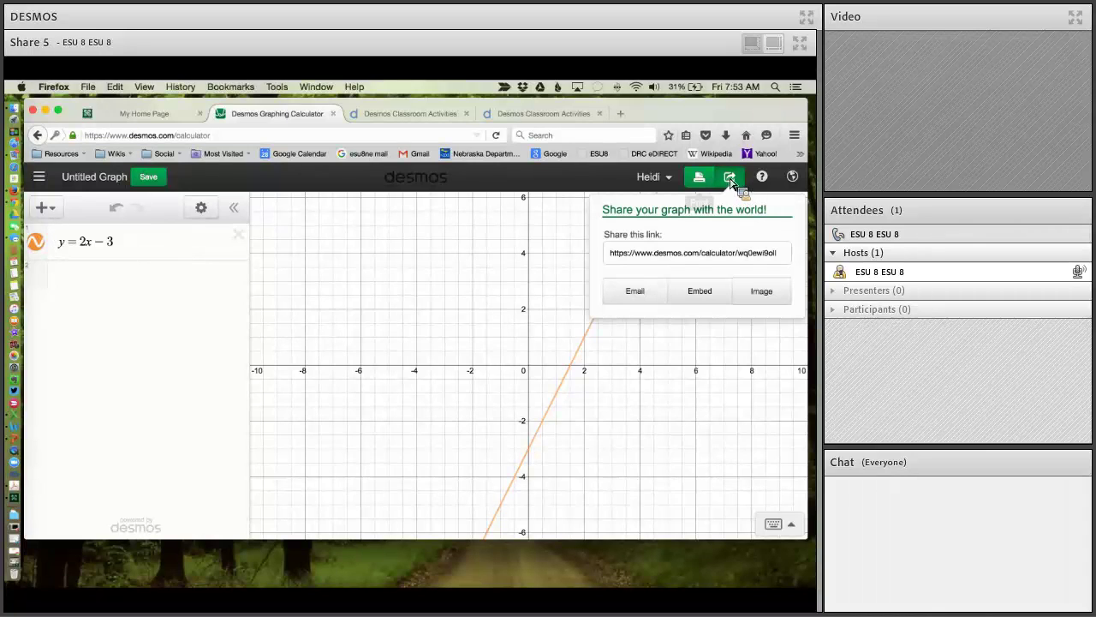
pyautogui.click(643, 295)
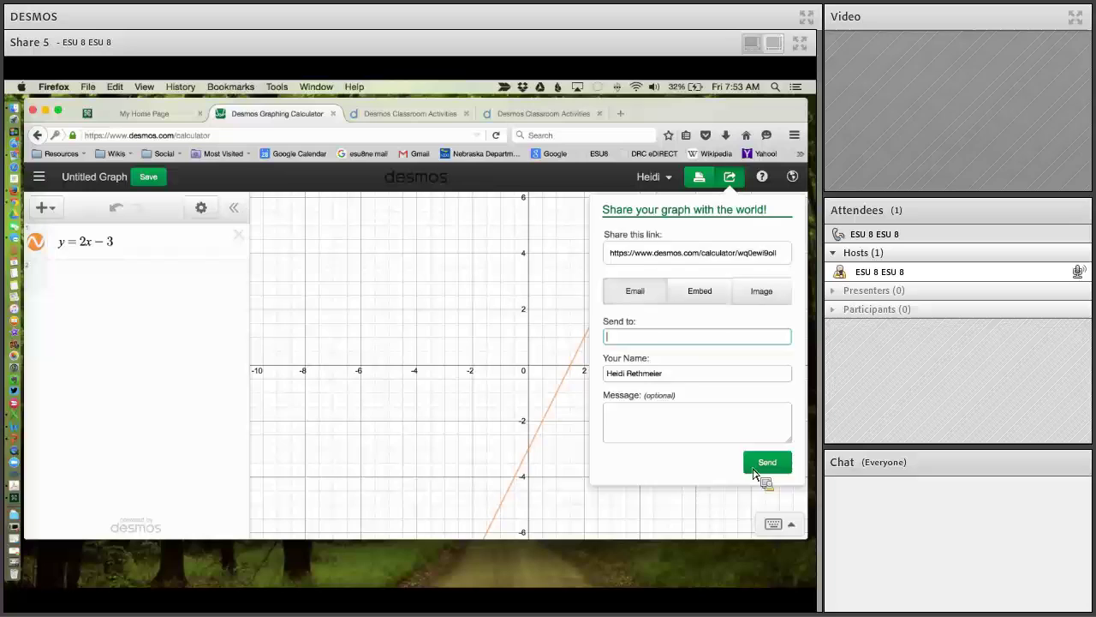
pyautogui.click(557, 386)
pyautogui.click(238, 234)
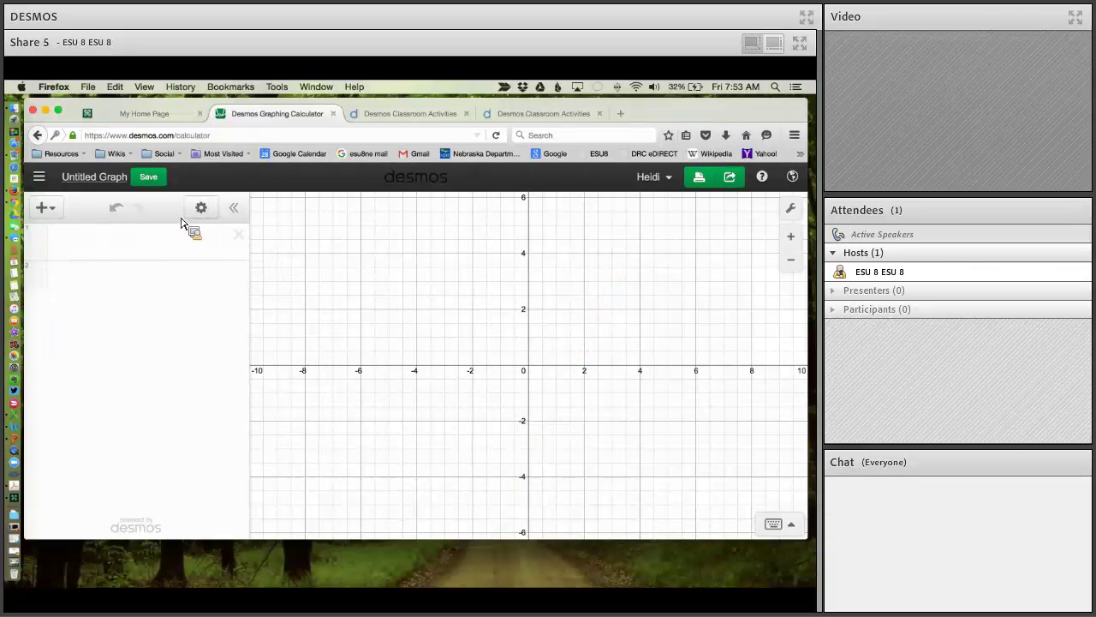
# Browse the example graphs, preview Slope Intercept Form, then open Parabolas: Vertex Form.
pyautogui.click(41, 178)
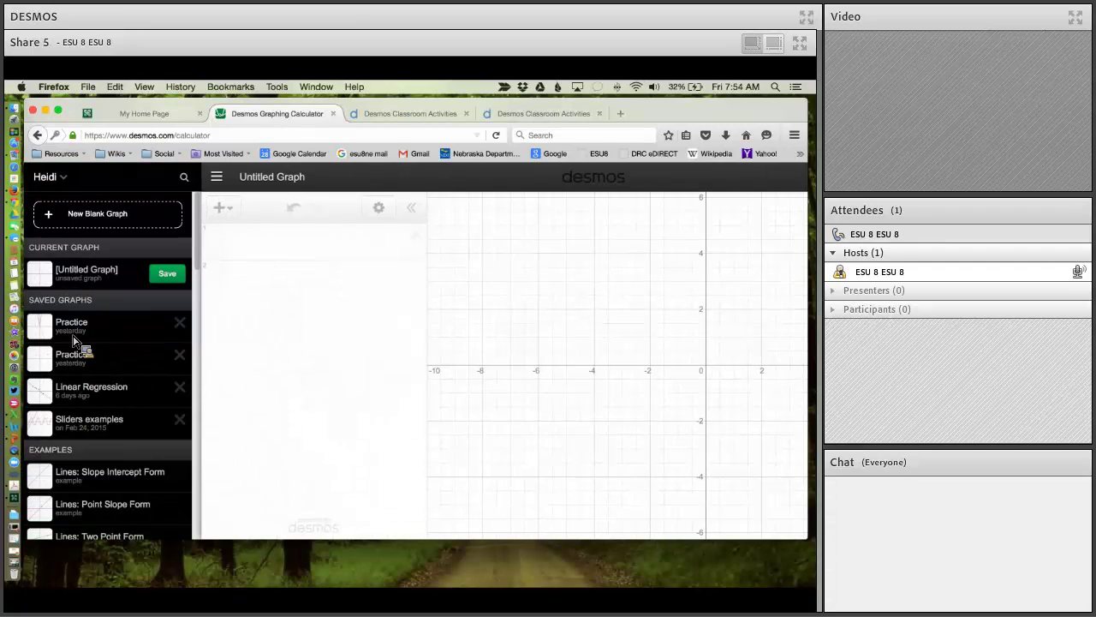
pyautogui.scroll(-1, 74, 342)
pyautogui.scroll(-3, 75, 377)
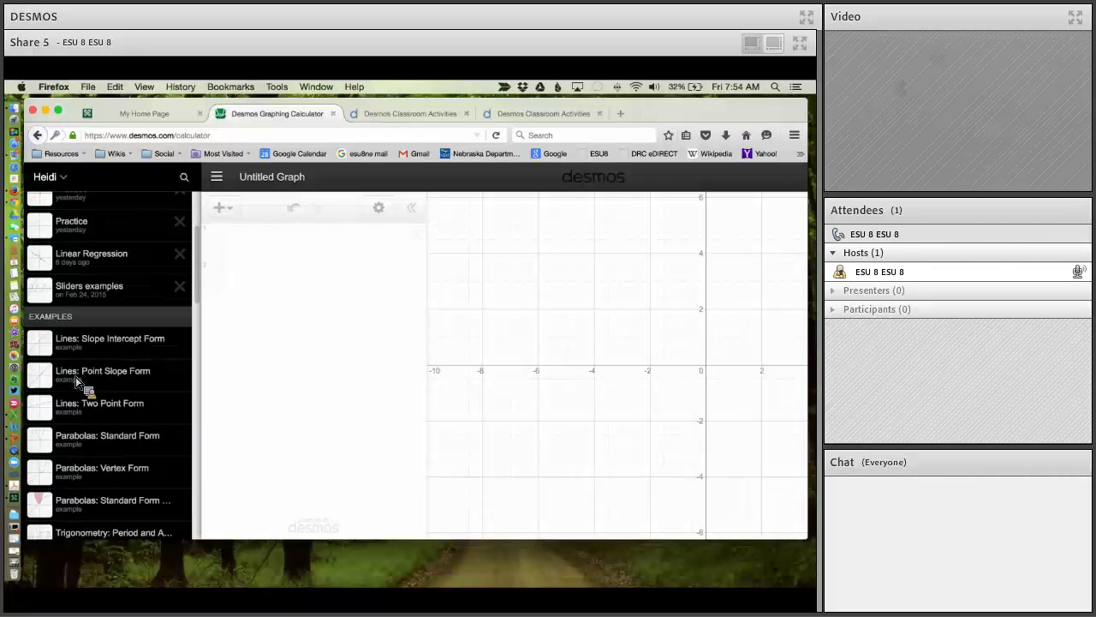
pyautogui.scroll(-1, 77, 381)
pyautogui.scroll(-2, 77, 382)
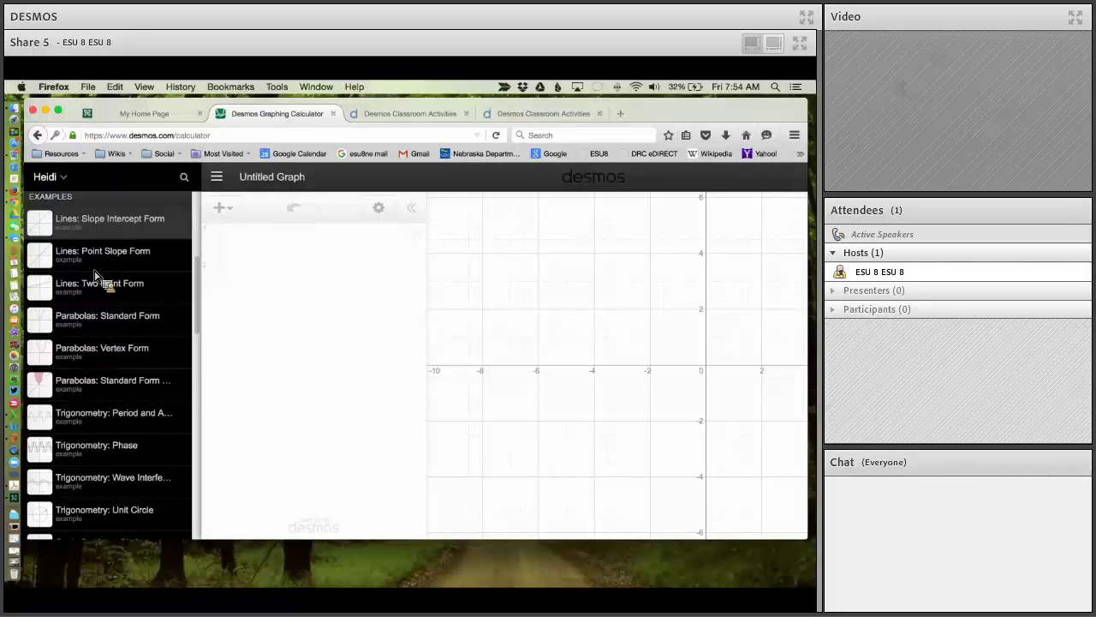
pyautogui.click(96, 230)
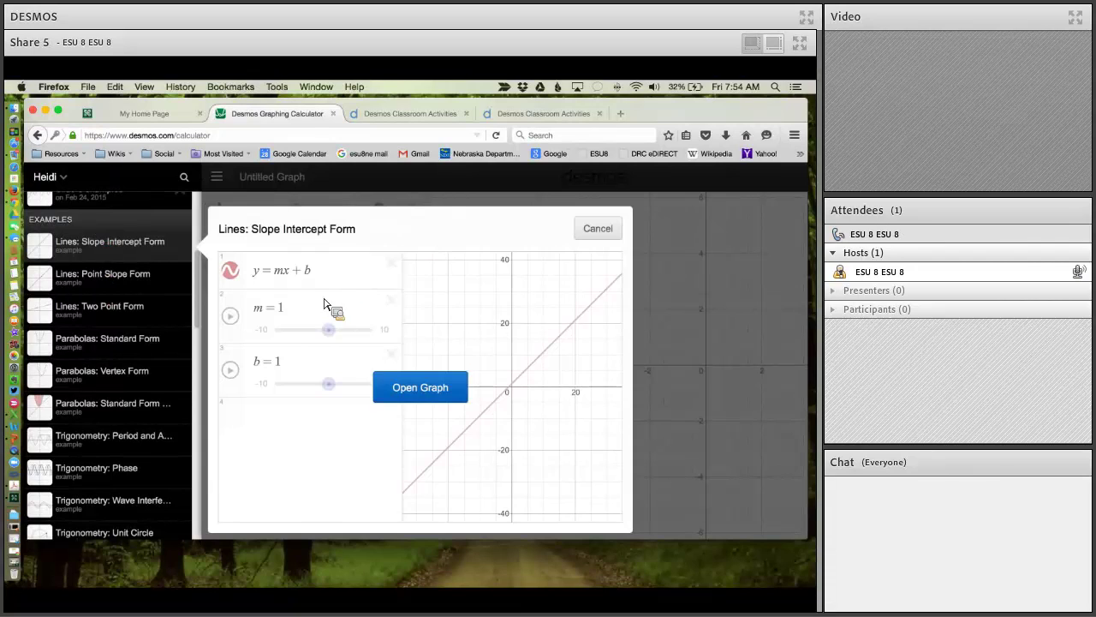
pyautogui.press('Escape')
pyautogui.scroll(-1, 60, 294)
pyautogui.click(51, 323)
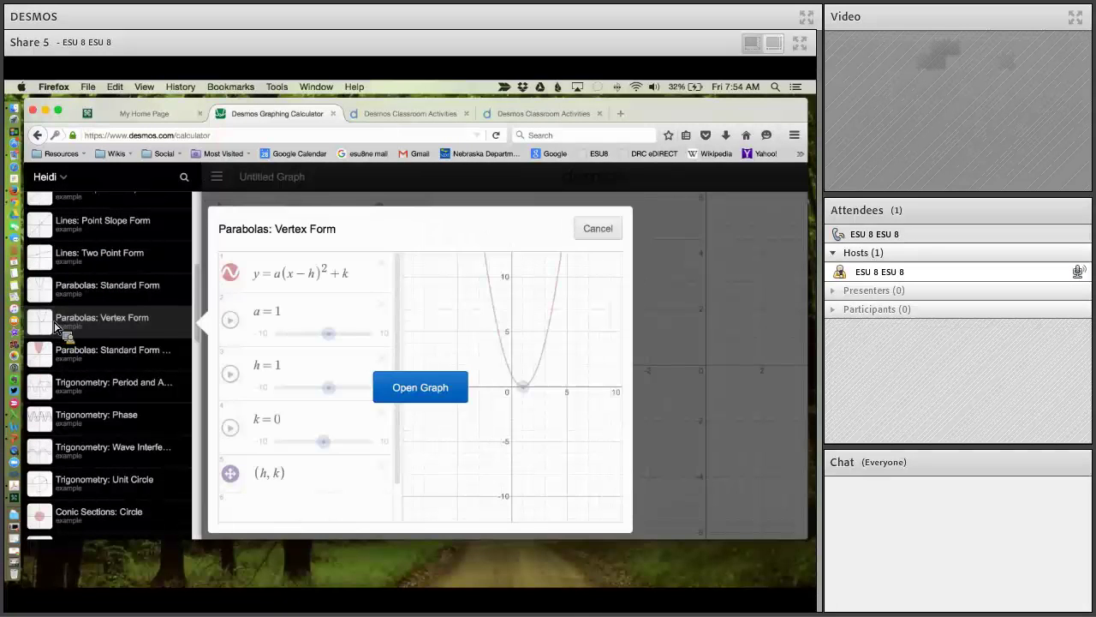
pyautogui.click(429, 387)
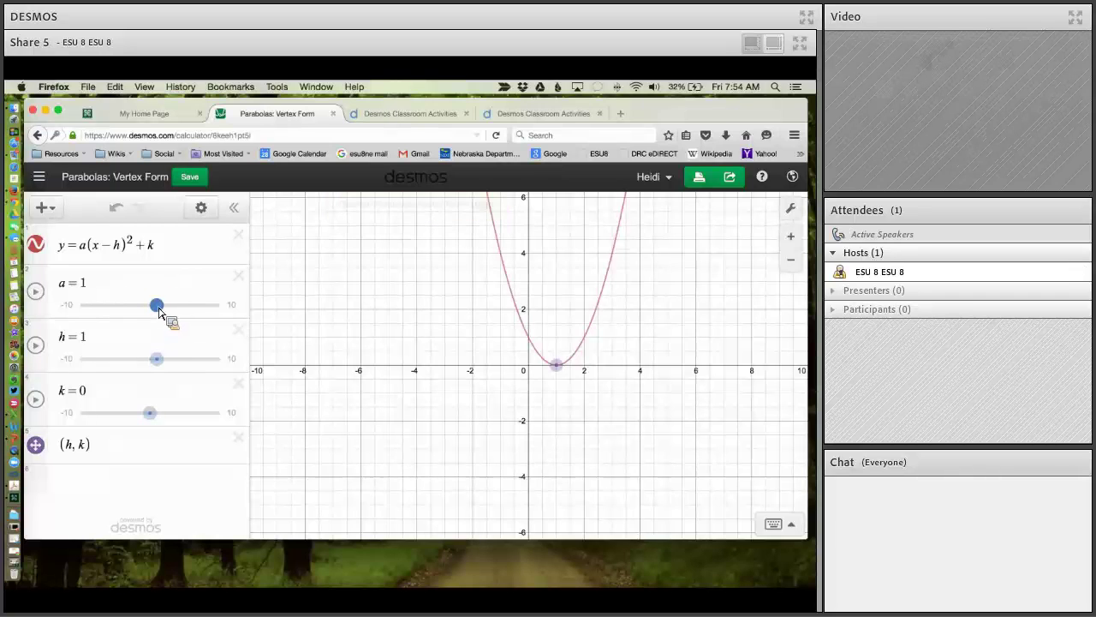
# Set the vertex-form sliders to a = 2, h = 1.7 and k = 5.4.
pyautogui.moveTo(158, 310)
pyautogui.mouseDown()
pyautogui.moveTo(143, 312)
pyautogui.moveTo(167, 314)
pyautogui.mouseUp()
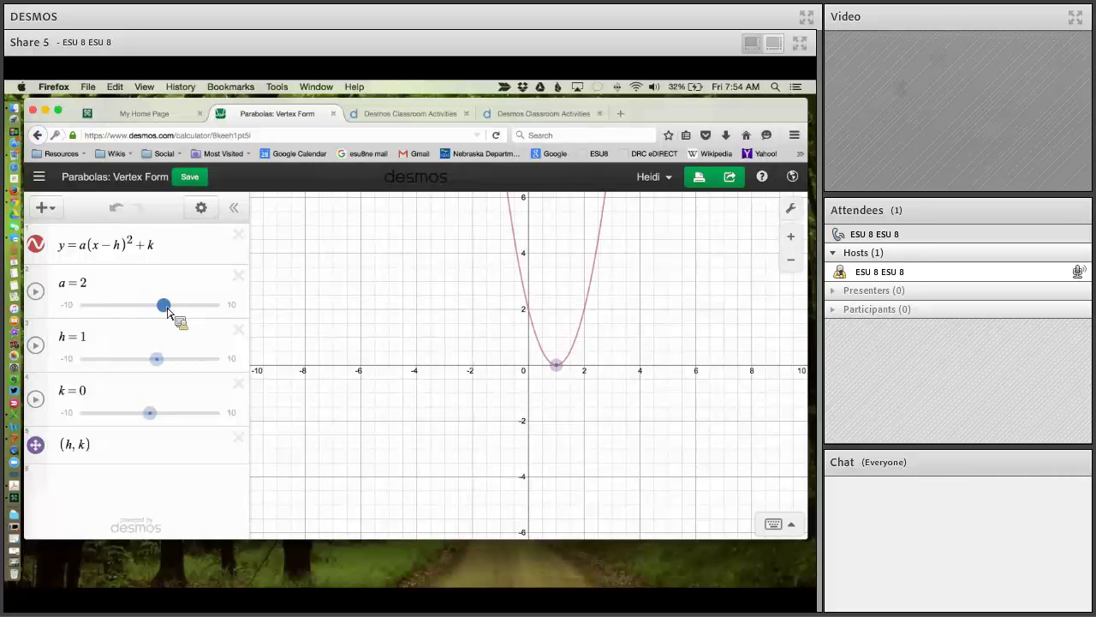
pyautogui.moveTo(157, 358)
pyautogui.mouseDown()
pyautogui.moveTo(146, 362)
pyautogui.moveTo(161, 360)
pyautogui.mouseUp()
pyautogui.moveTo(150, 415)
pyautogui.mouseDown()
pyautogui.moveTo(121, 419)
pyautogui.moveTo(191, 423)
pyautogui.mouseUp()
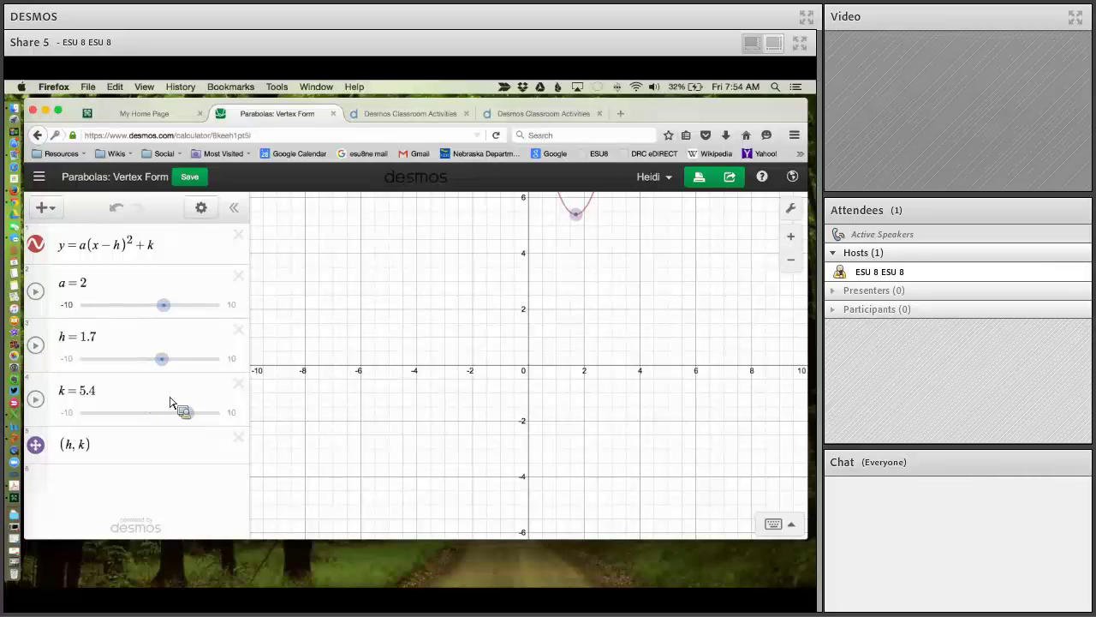
pyautogui.click(40, 178)
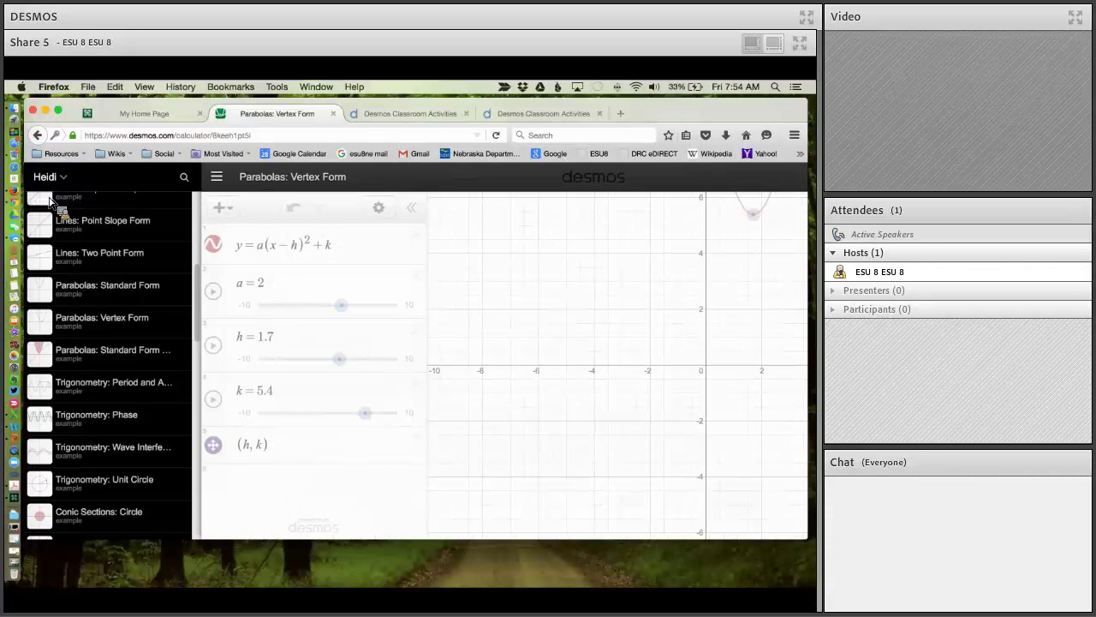
pyautogui.scroll(-1, 110, 370)
pyautogui.scroll(-1, 110, 370)
pyautogui.scroll(-1, 109, 370)
pyautogui.scroll(-2, 109, 370)
pyautogui.scroll(-3, 109, 370)
pyautogui.scroll(-1, 109, 370)
pyautogui.scroll(-4, 109, 370)
pyautogui.scroll(-2, 110, 370)
pyautogui.scroll(-2, 110, 370)
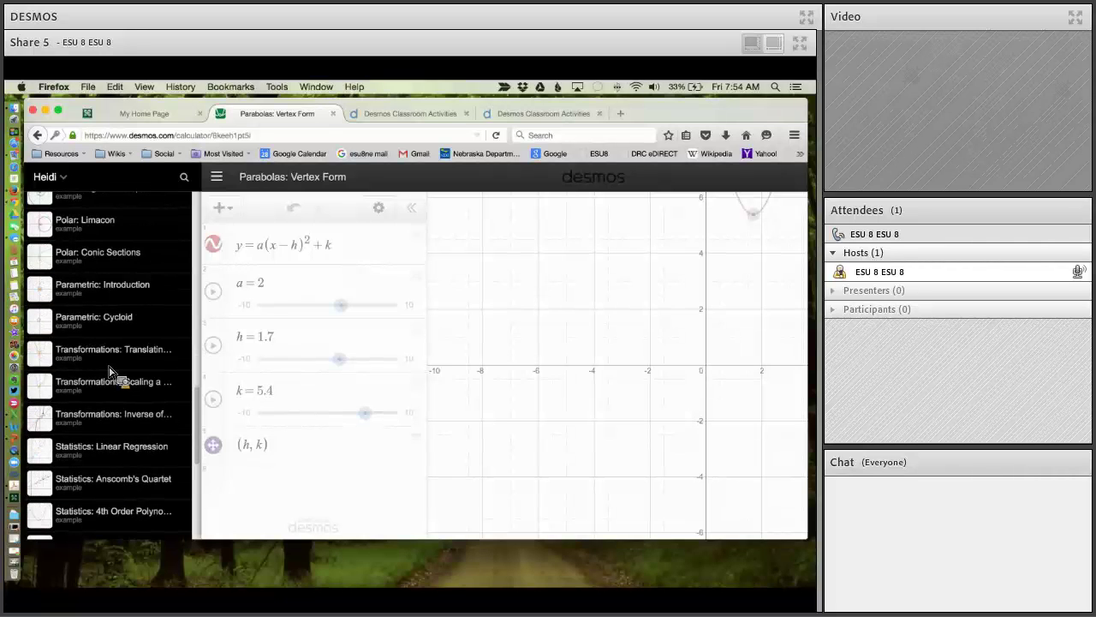
pyautogui.scroll(-1, 109, 370)
pyautogui.scroll(-4, 110, 370)
pyautogui.scroll(-1, 109, 370)
pyautogui.scroll(-3, 110, 370)
pyautogui.scroll(5, 110, 370)
pyautogui.scroll(5, 110, 370)
pyautogui.scroll(5, 109, 370)
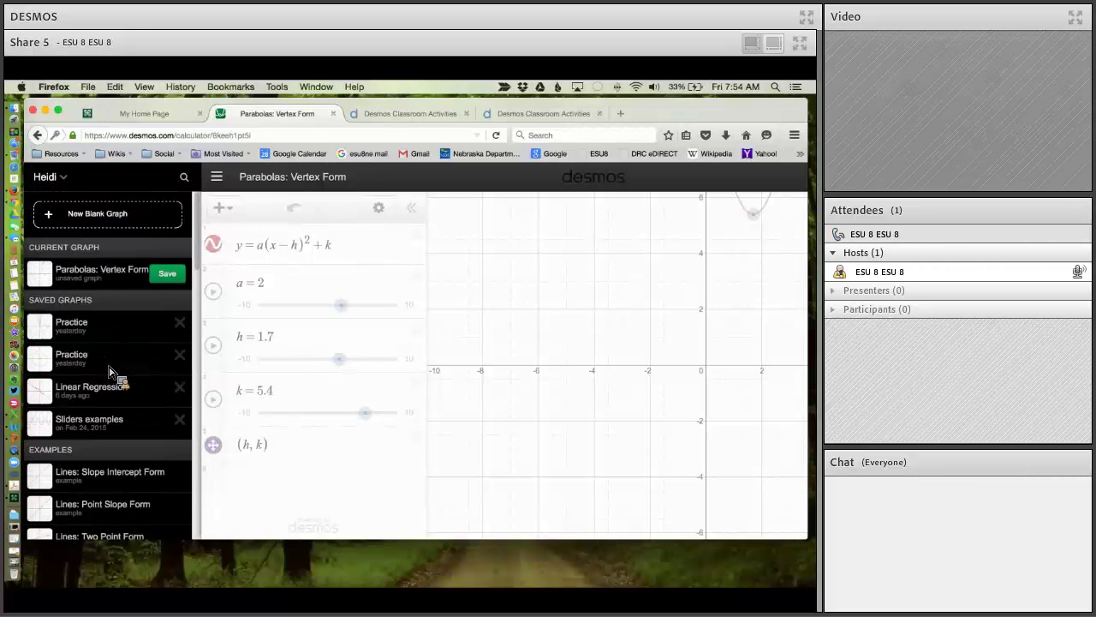
pyautogui.scroll(-1, 110, 370)
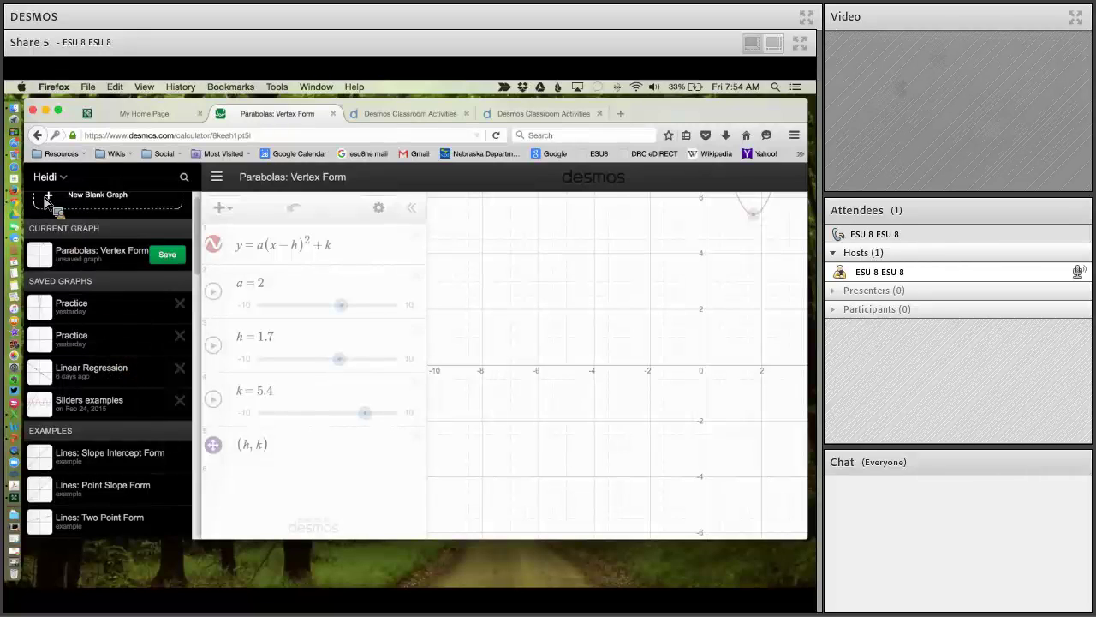
pyautogui.scroll(1, 48, 215)
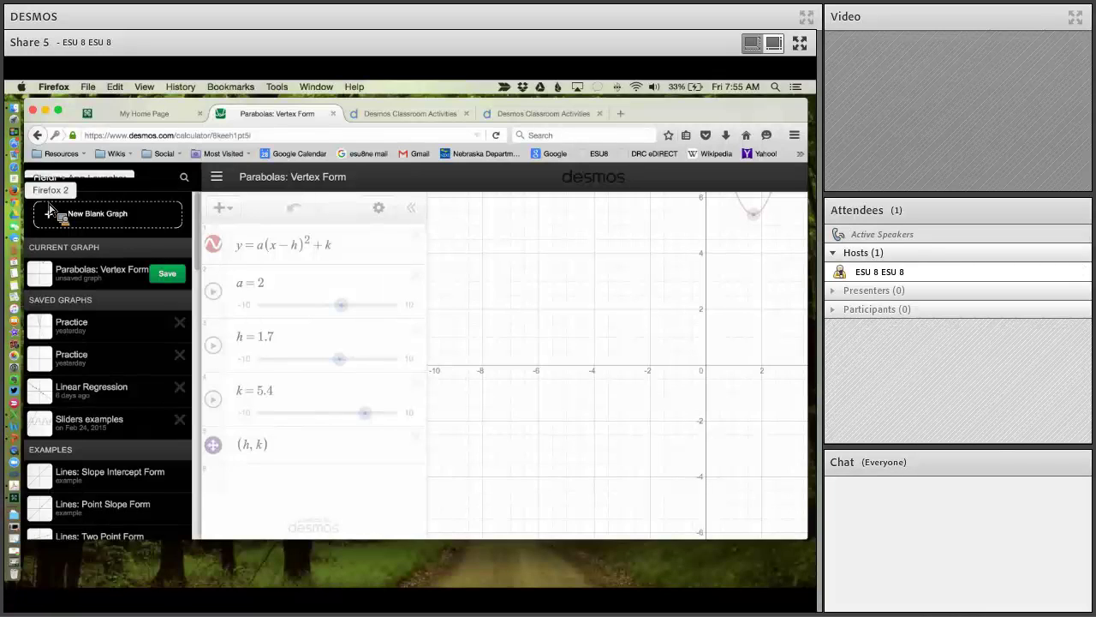
pyautogui.scroll(-1, 118, 333)
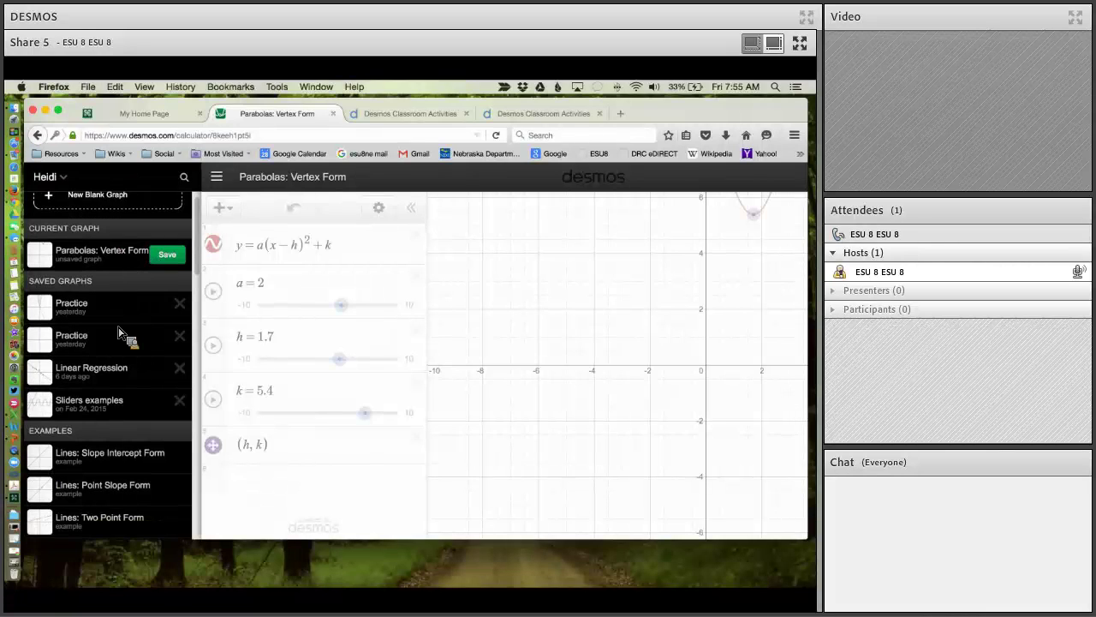
pyautogui.scroll(-1, 118, 333)
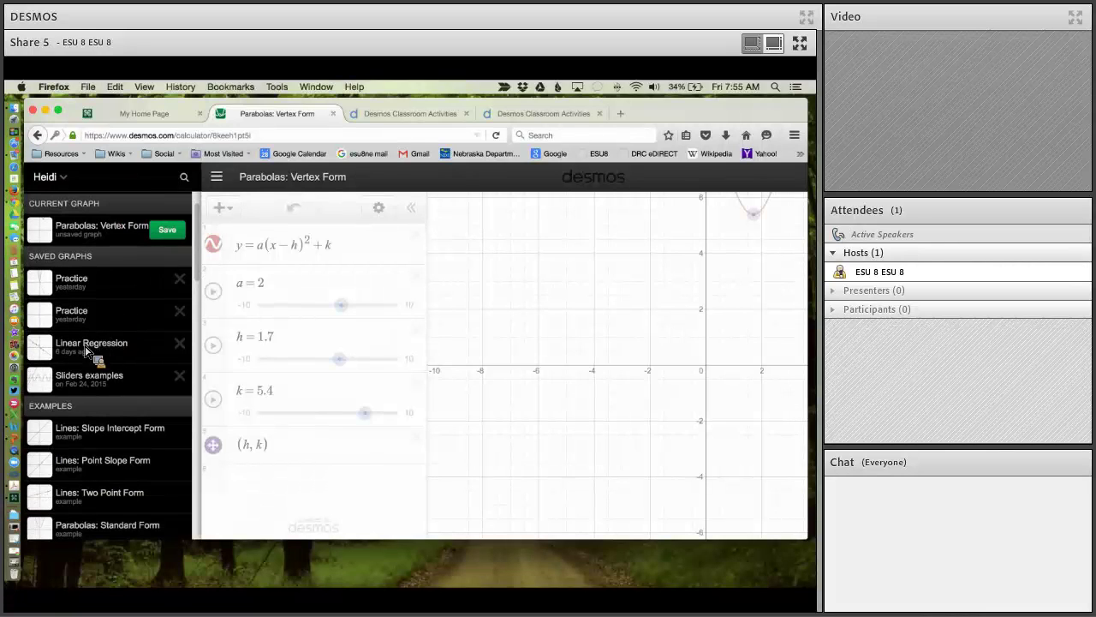
# Open the saved Linear Regression example and delete its regression expression.
pyautogui.click(85, 351)
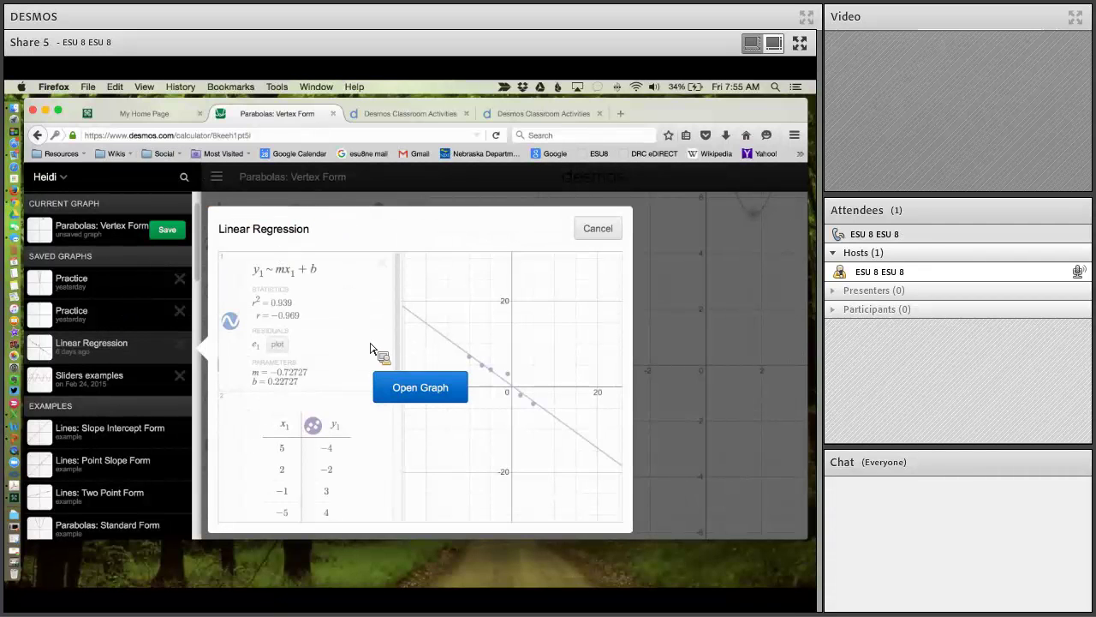
pyautogui.click(428, 394)
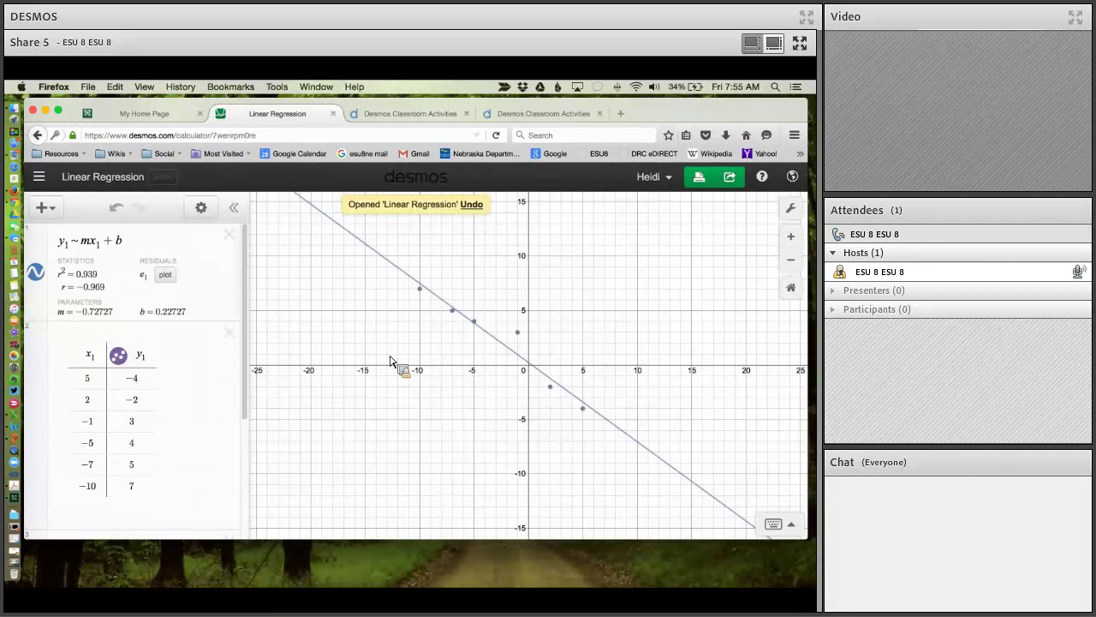
pyautogui.click(232, 241)
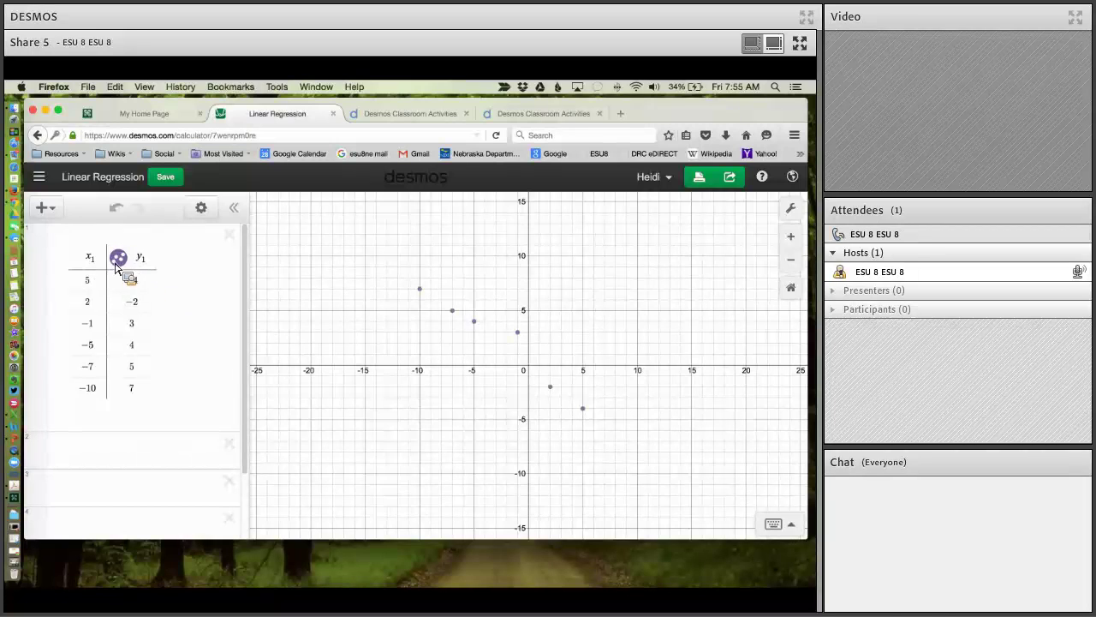
# Add the regression y1 ~ mx1 + b below the table, giving m ≈ −0.727, b ≈ 0.227.
pyautogui.press('Down')
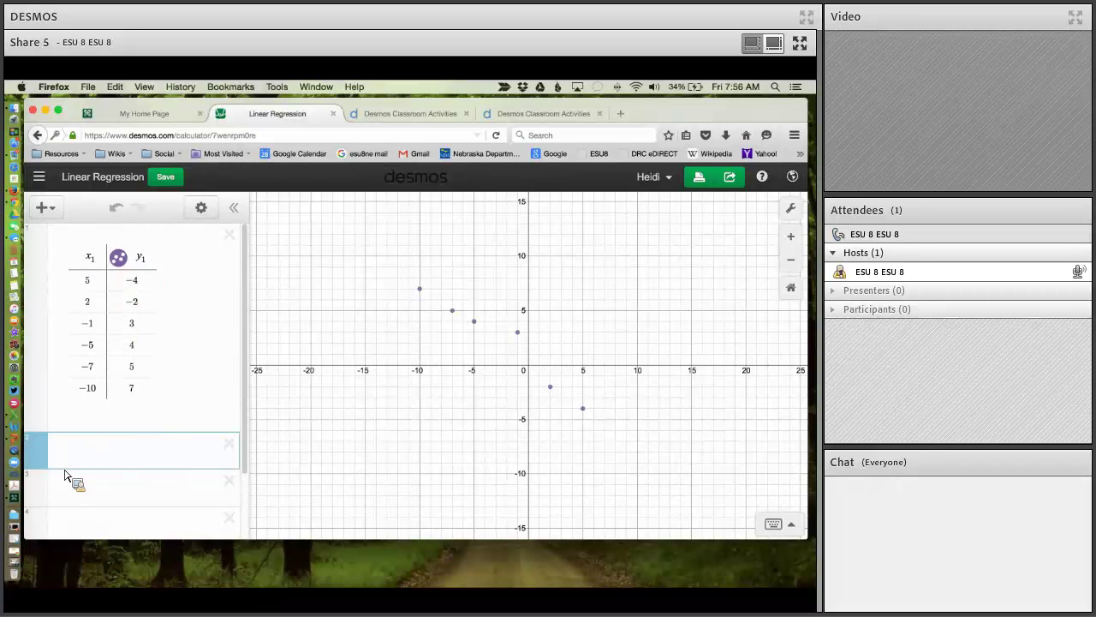
pyautogui.write('y1 ')
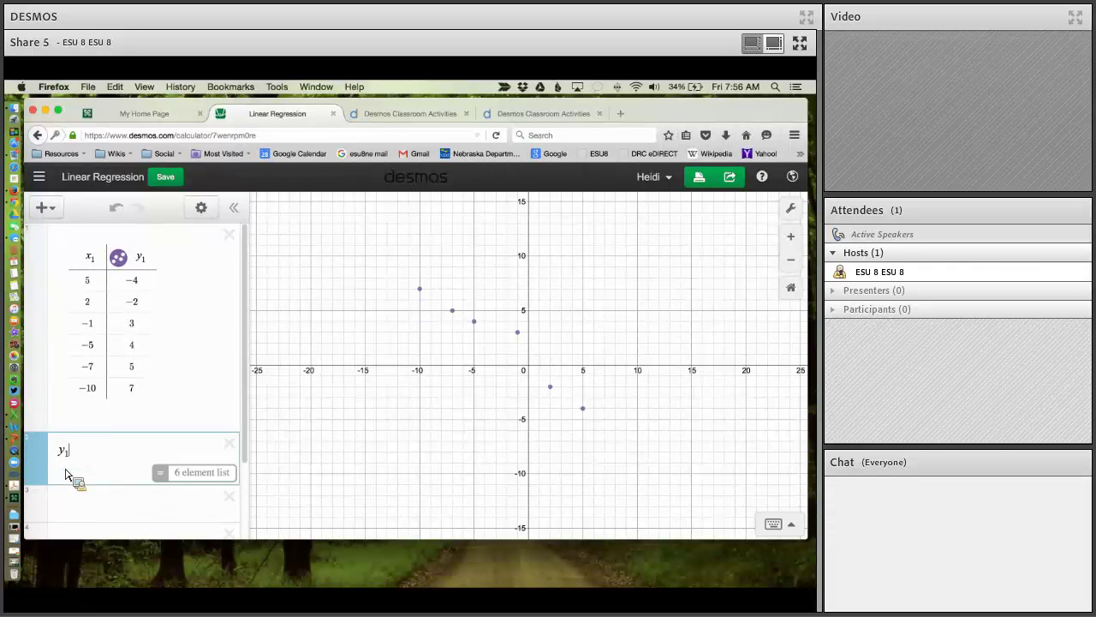
pyautogui.write('~')
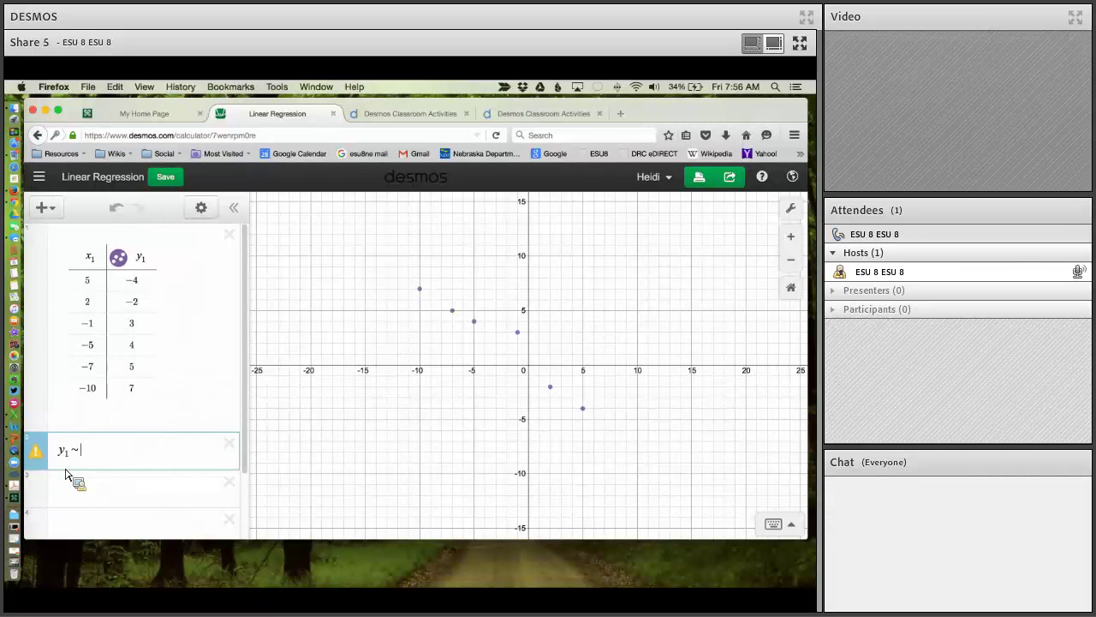
pyautogui.write(' mx1 ')
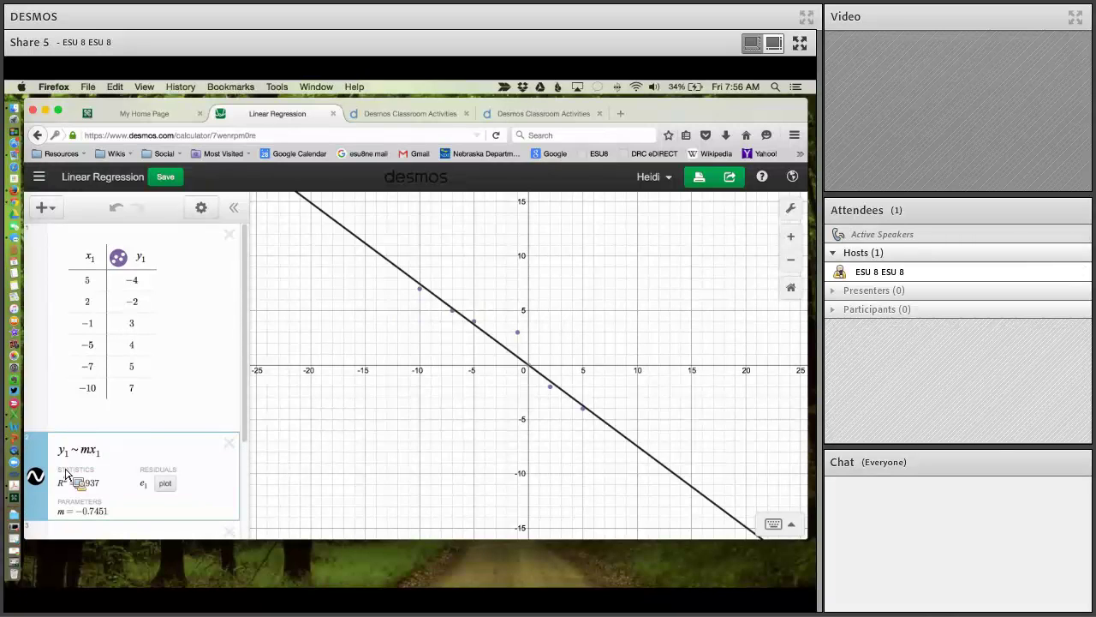
pyautogui.write('+ b')
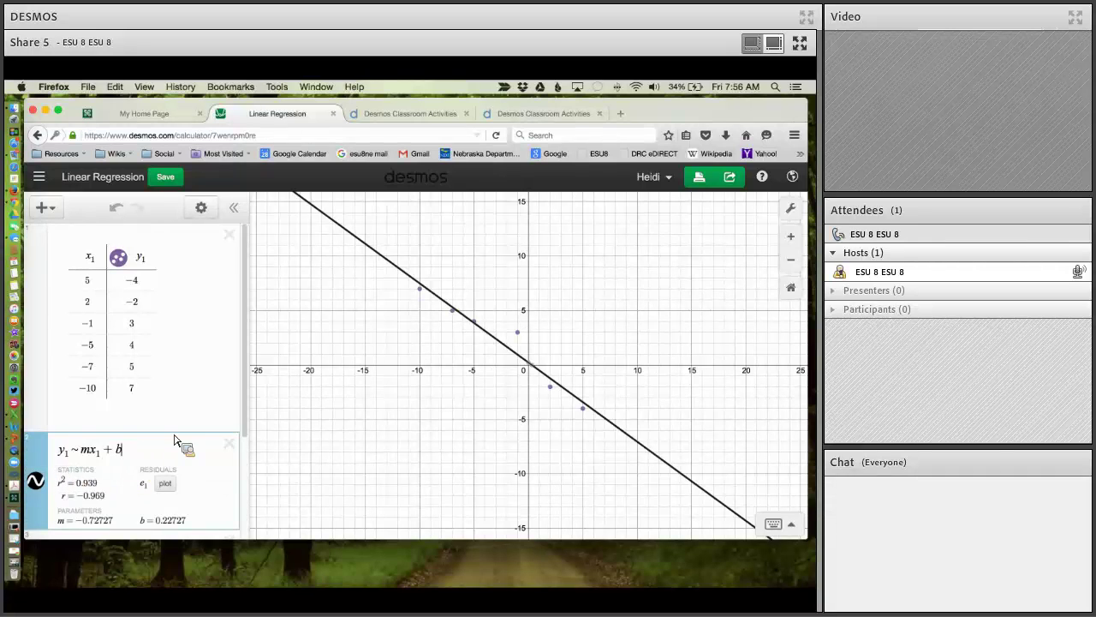
pyautogui.scroll(-2, 176, 445)
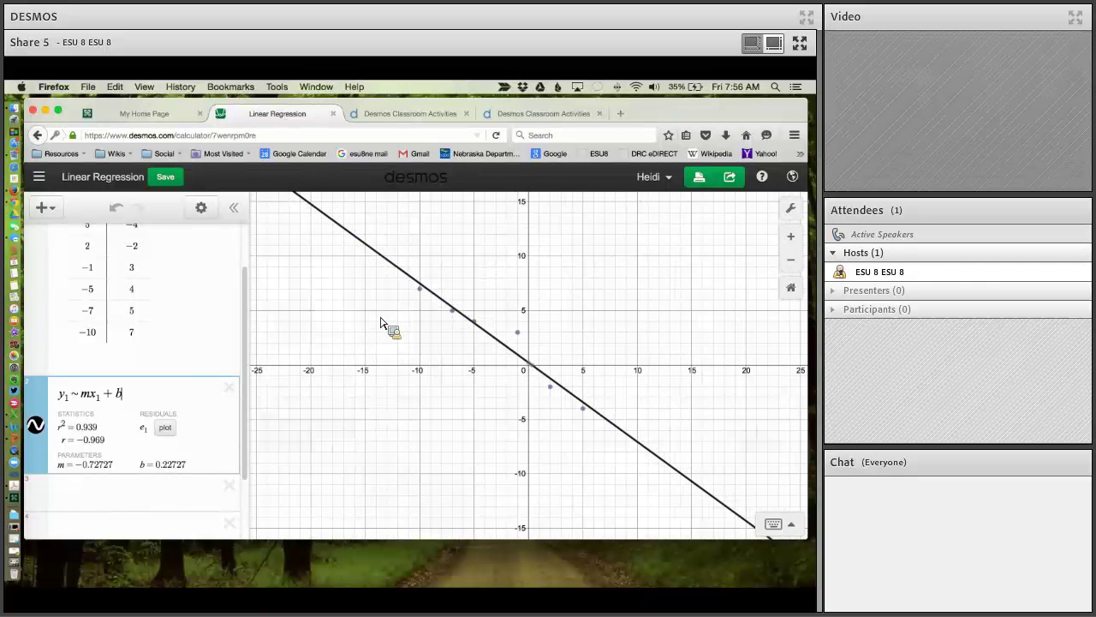
pyautogui.scroll(2, 152, 296)
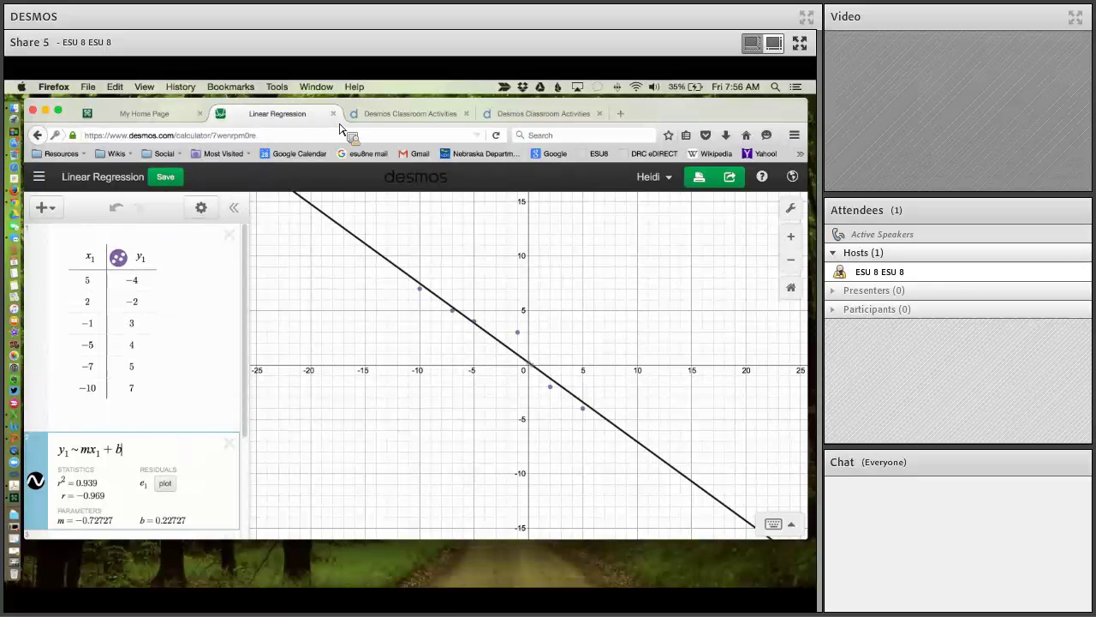
# Go from desmos.com to Classroom Activities and expand the Polygraph: Parabolas card's past sessions.
pyautogui.click(429, 183)
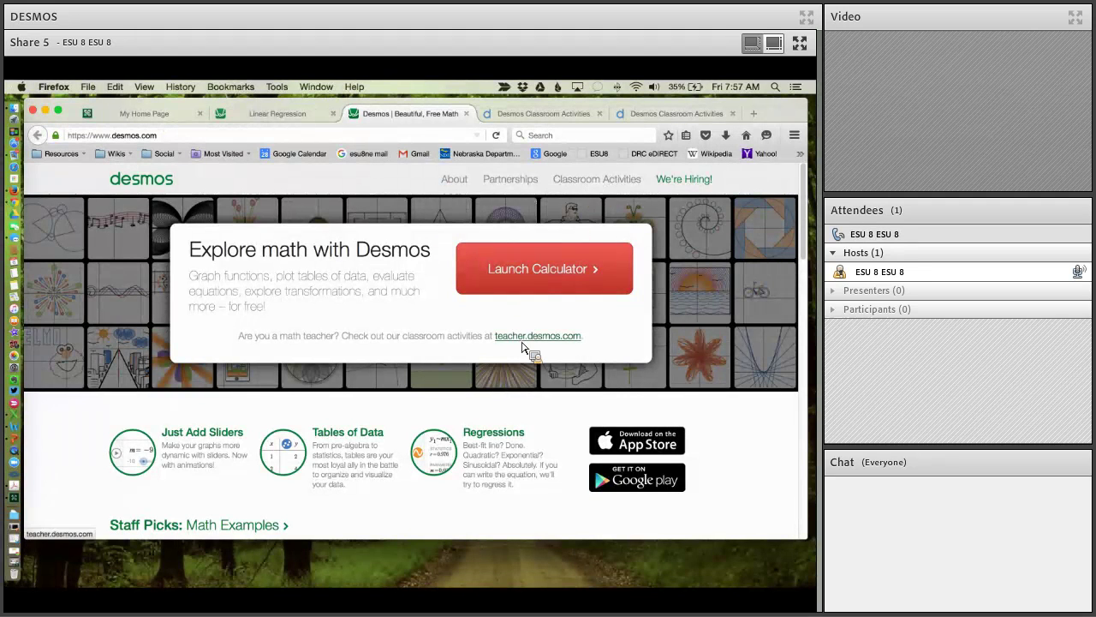
pyautogui.click(587, 182)
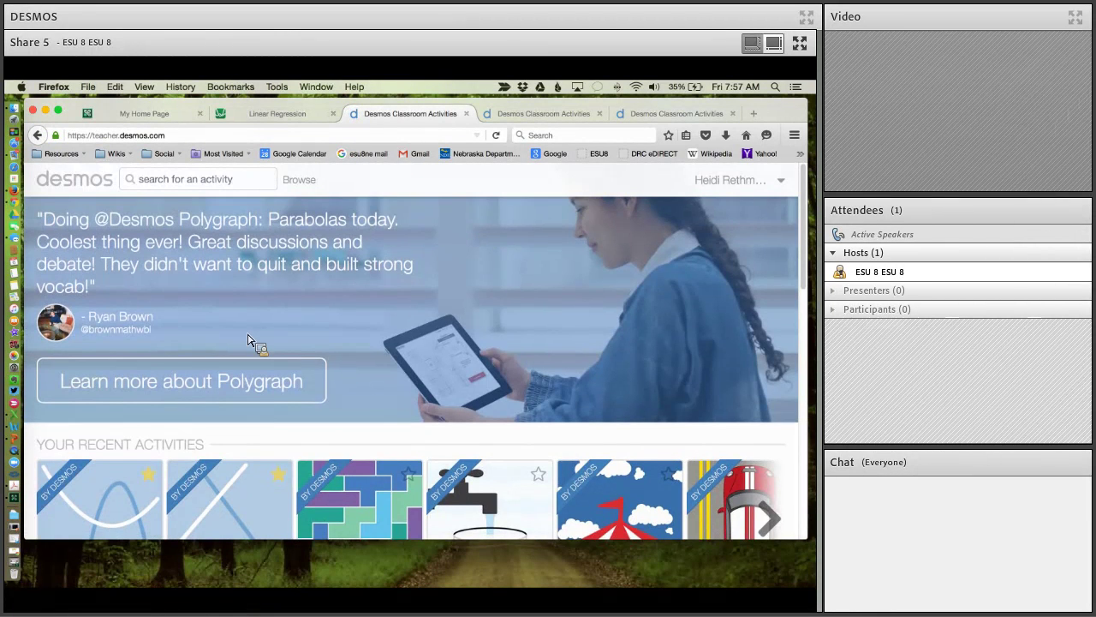
pyautogui.scroll(-2, 257, 342)
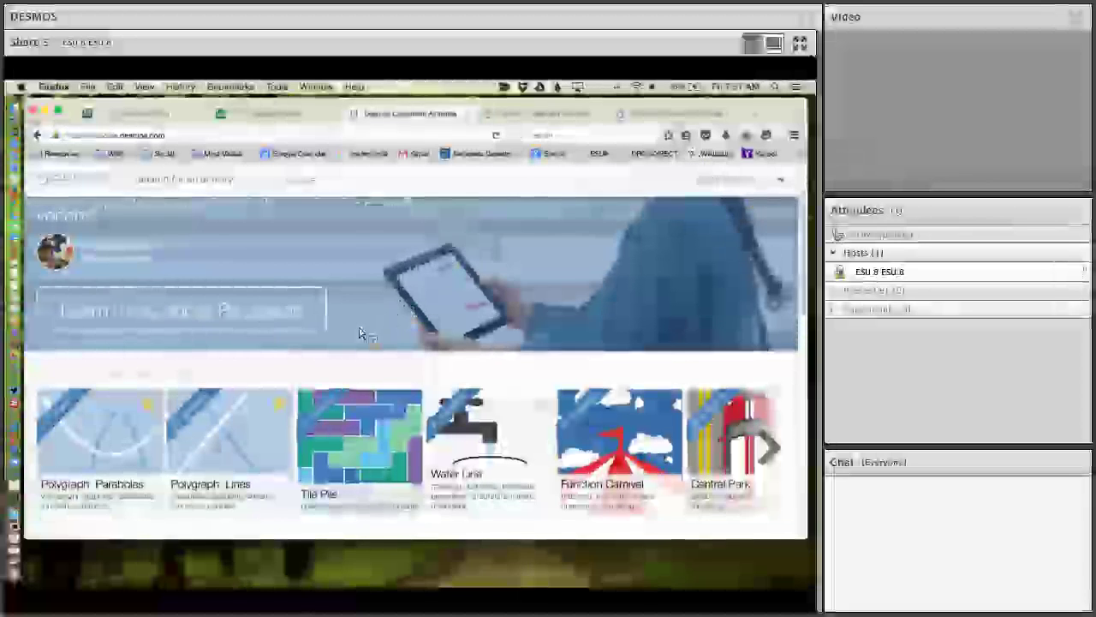
pyautogui.scroll(-2, 362, 335)
pyautogui.scroll(3, 360, 334)
pyautogui.scroll(1, 360, 334)
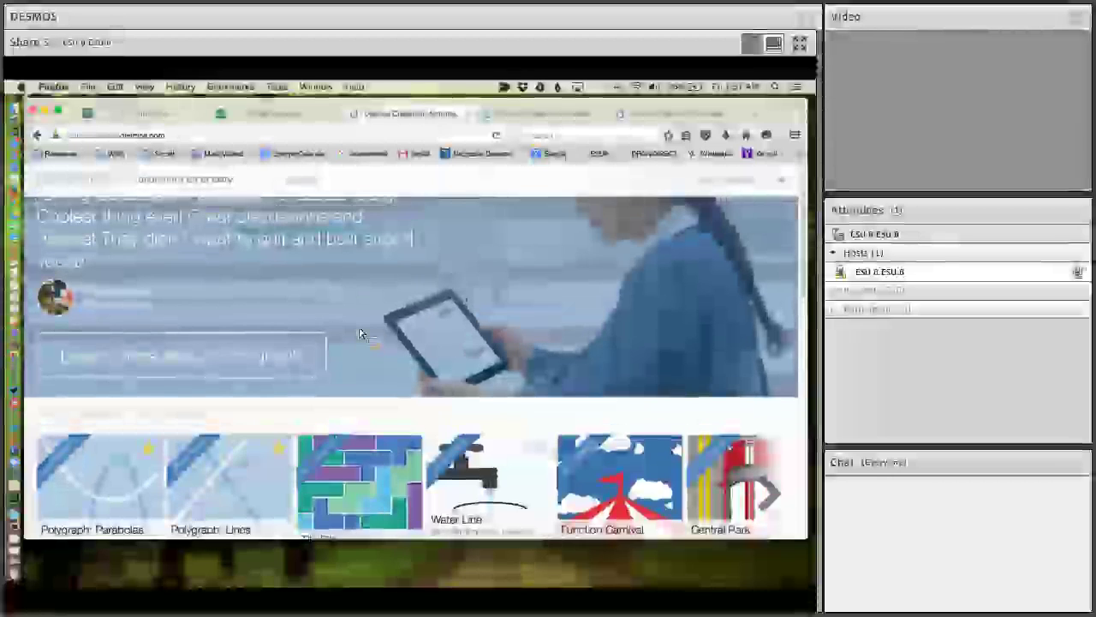
pyautogui.scroll(-1, 360, 334)
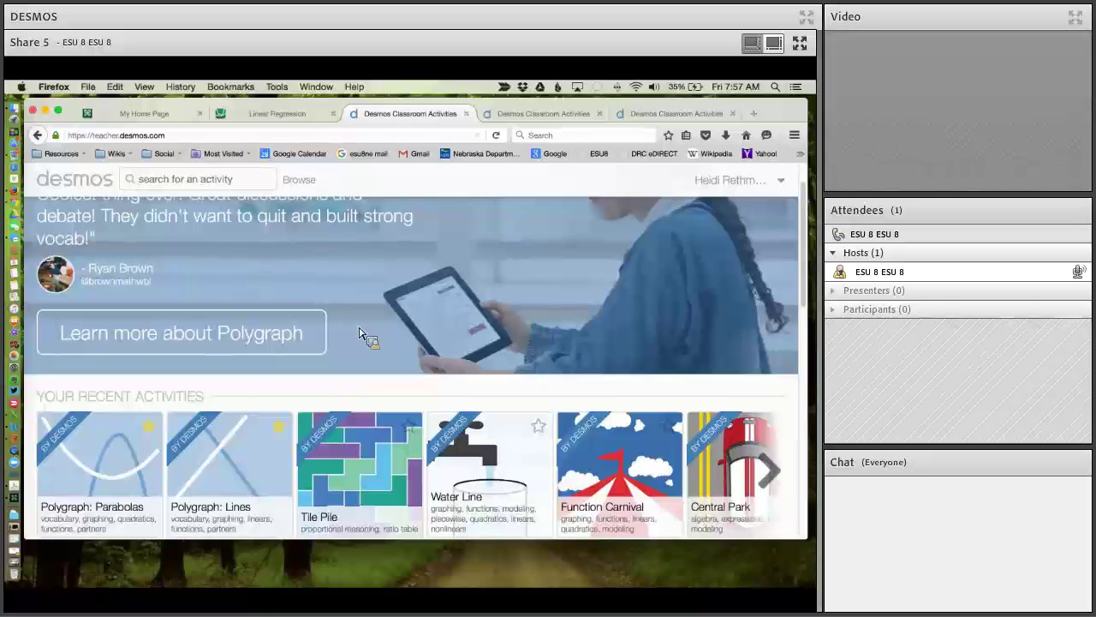
pyautogui.scroll(-2, 362, 335)
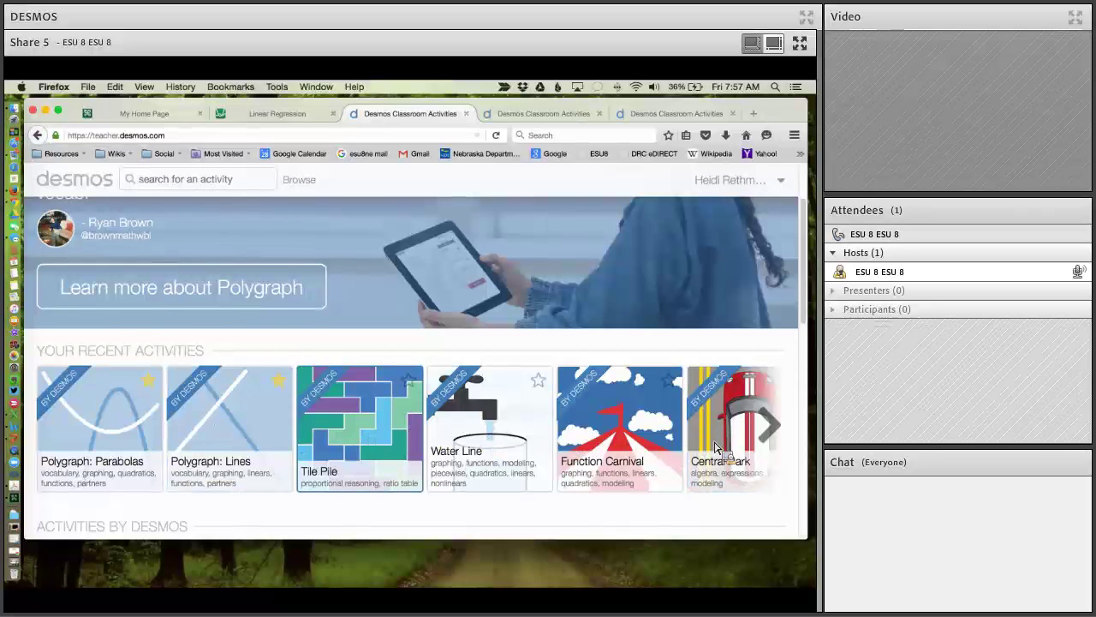
pyautogui.click(96, 420)
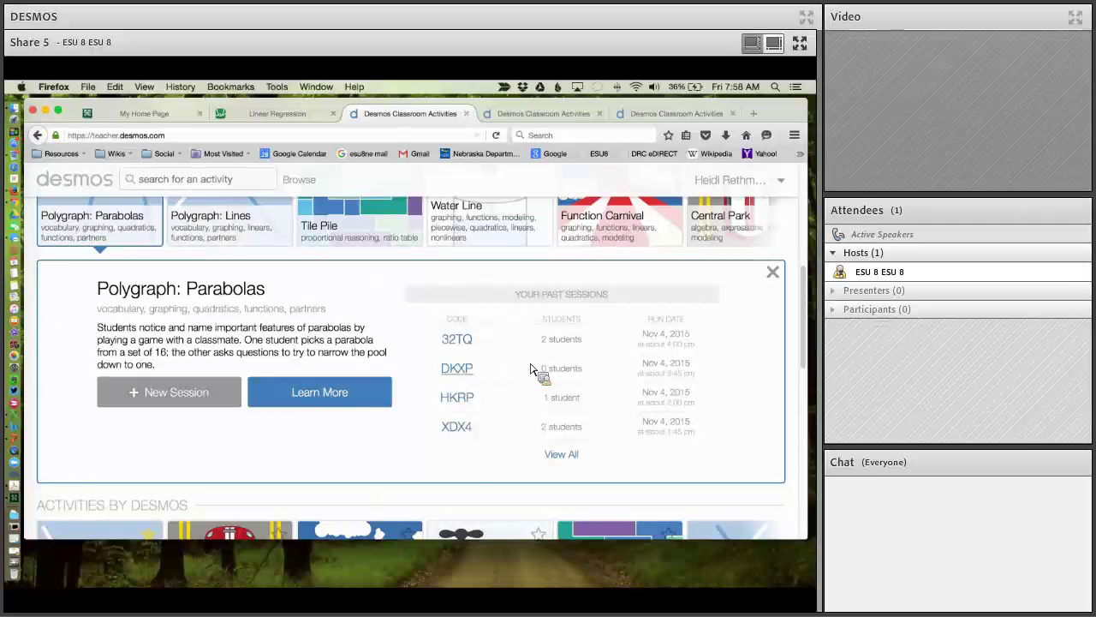
pyautogui.click(461, 350)
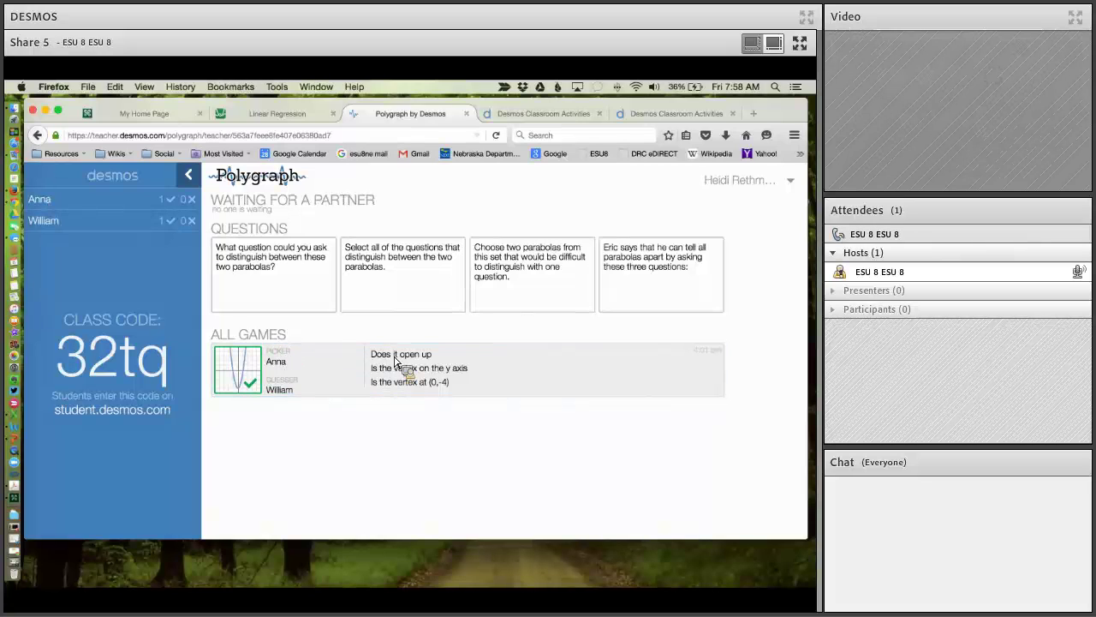
pyautogui.click(273, 276)
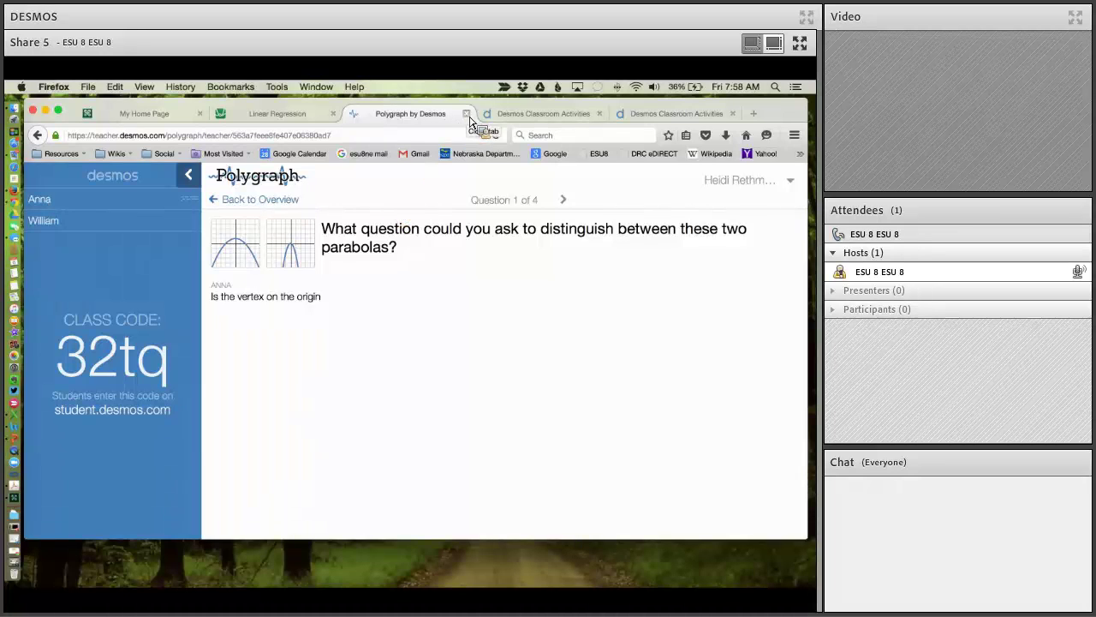
pyautogui.click(39, 137)
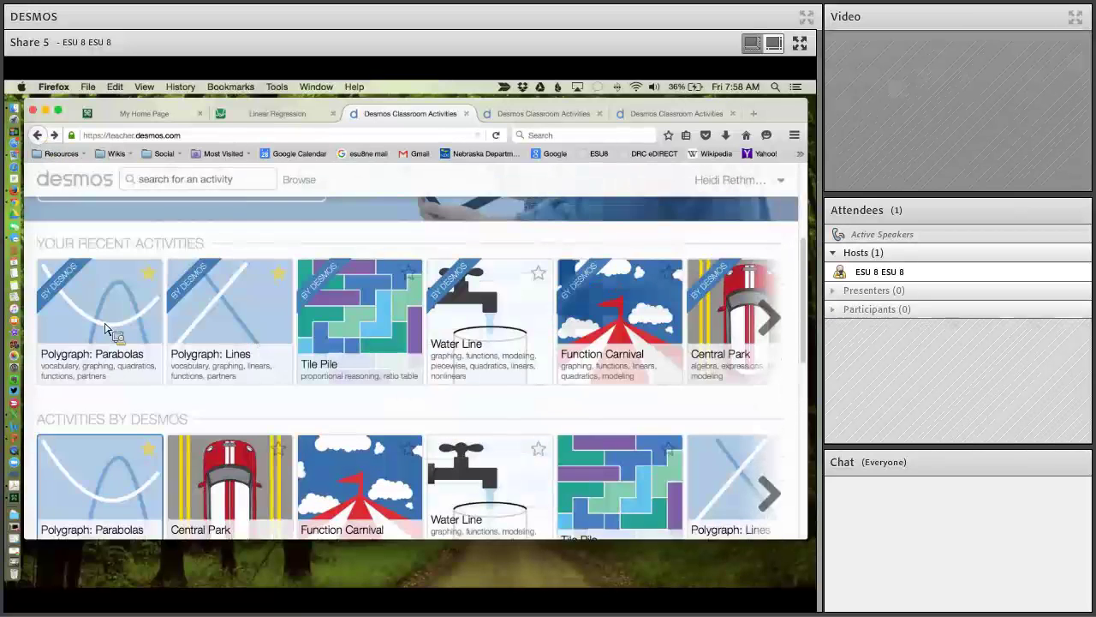
pyautogui.click(107, 328)
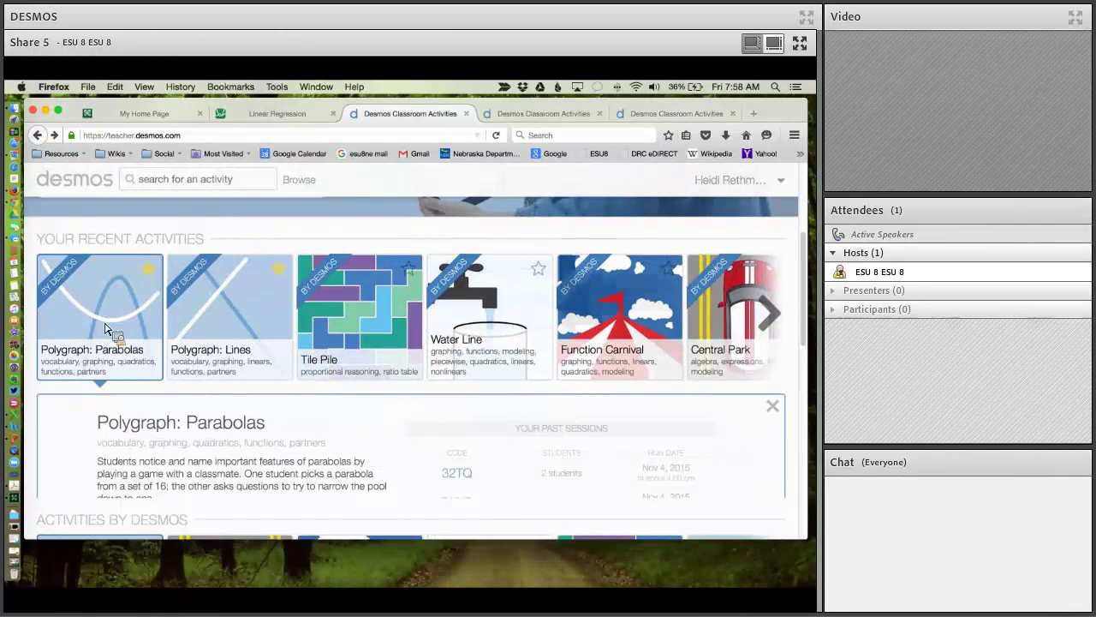
pyautogui.scroll(-2, 309, 403)
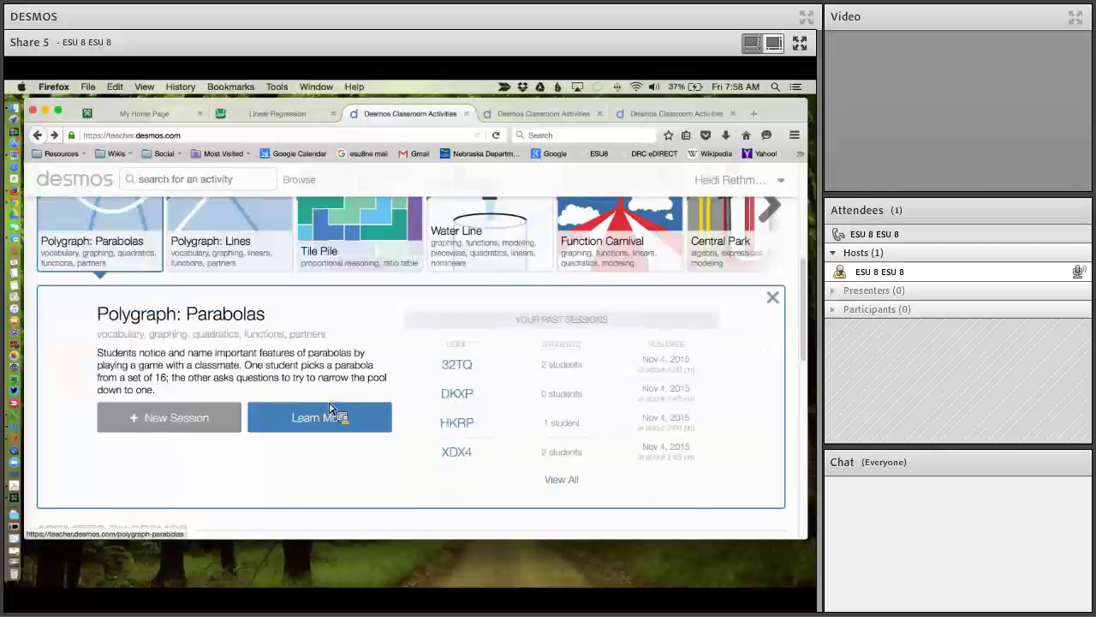
pyautogui.click(171, 420)
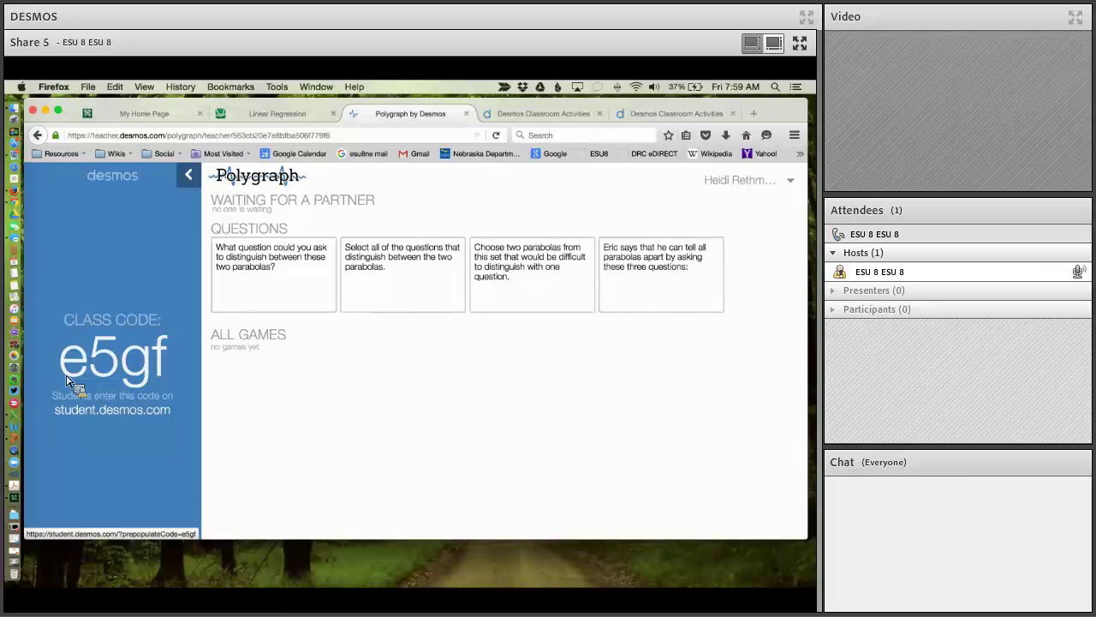
pyautogui.click(656, 121)
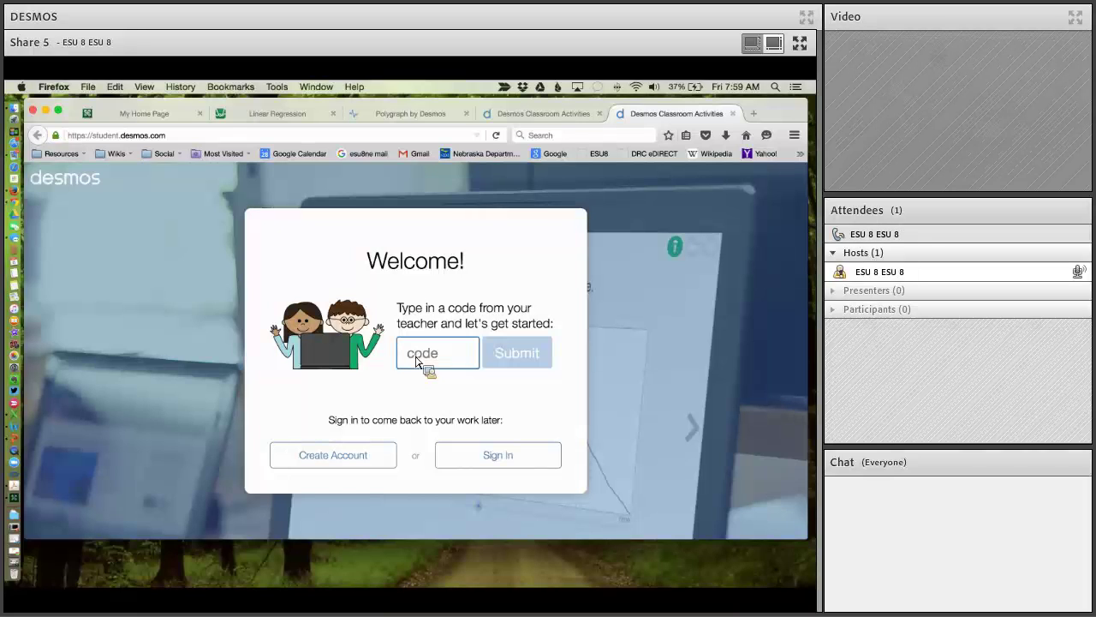
# Join the session with code e5af under the student name Anna.
pyautogui.write('e5a')
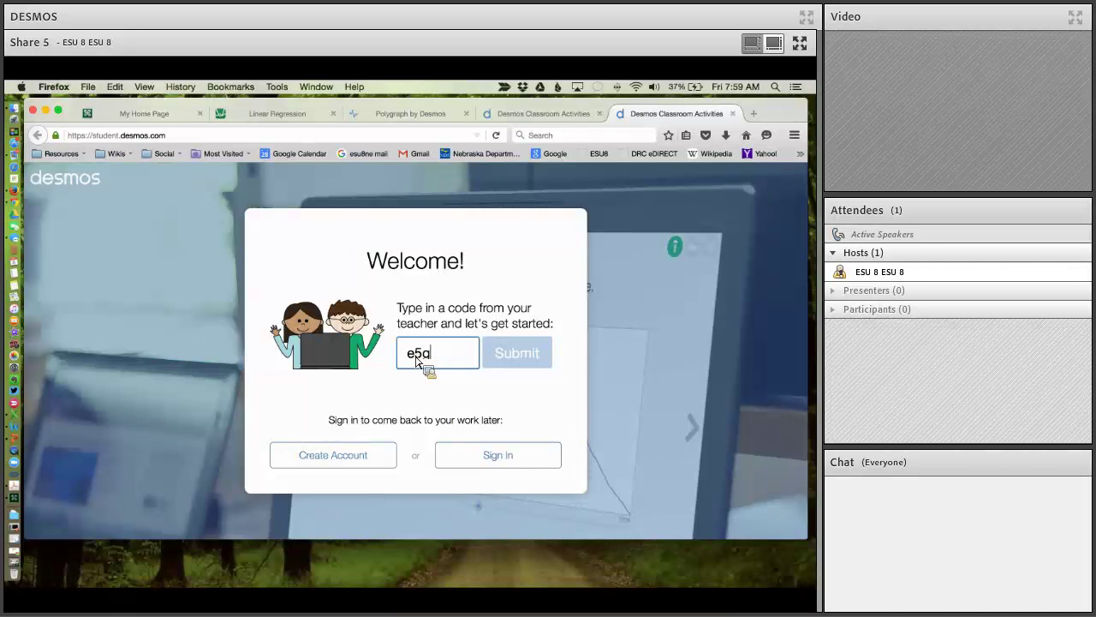
pyautogui.write('f')
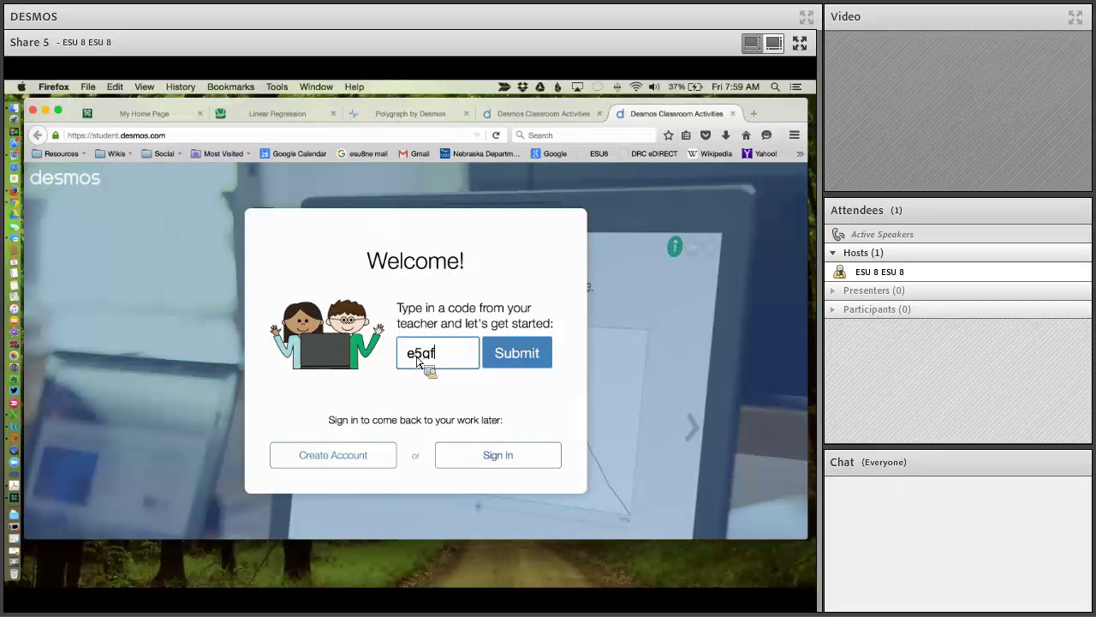
pyautogui.click(528, 358)
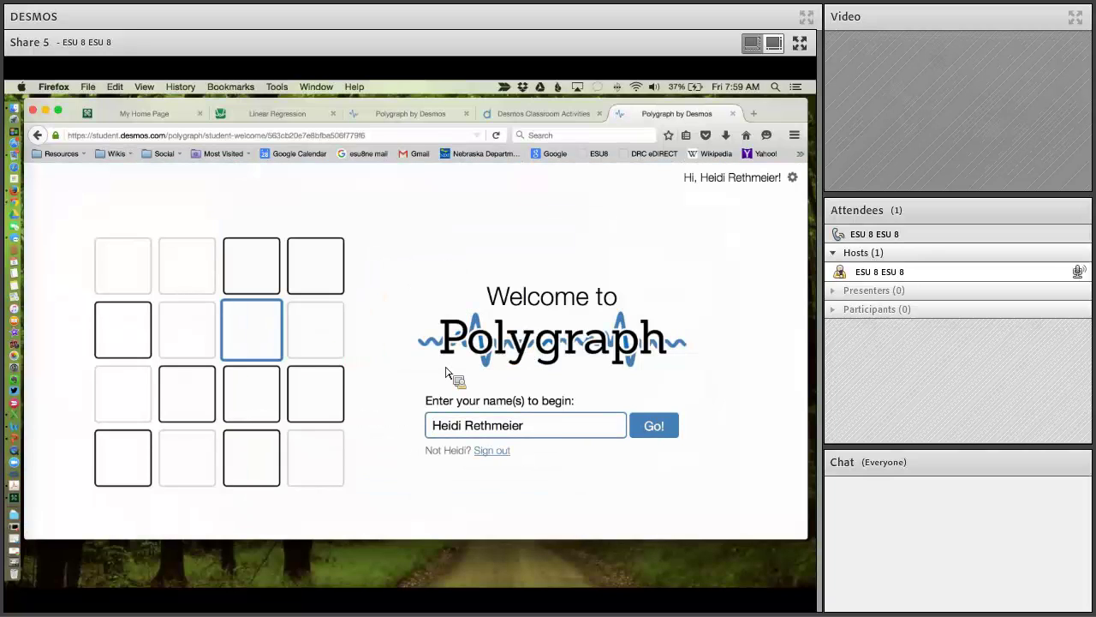
pyautogui.moveTo(531, 433); pyautogui.dragTo(406, 424)
pyautogui.write('A')
pyautogui.write('nna')
pyautogui.click(671, 431)
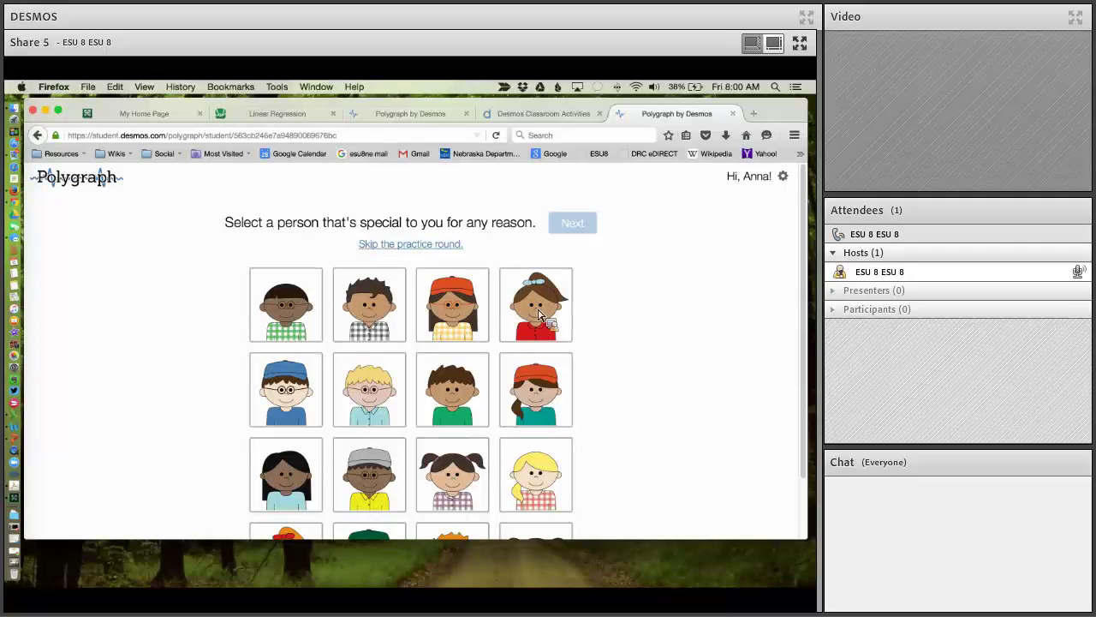
# Skip the practice round and lock in the narrow downward parabola as the secret card.
pyautogui.click(421, 248)
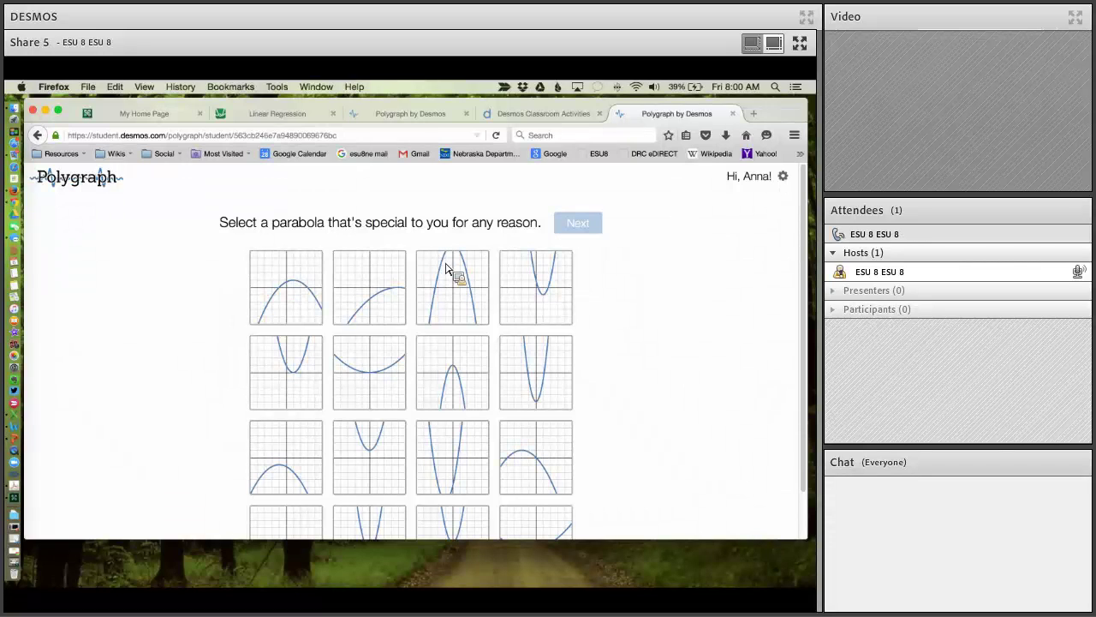
pyautogui.scroll(-1, 498, 306)
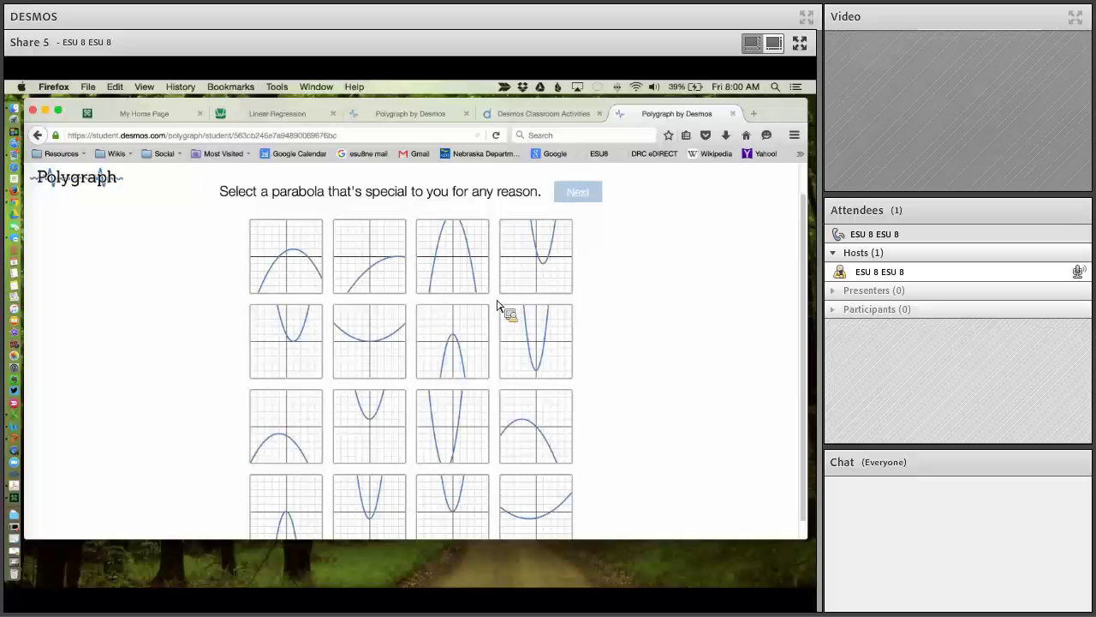
pyautogui.scroll(-1, 498, 306)
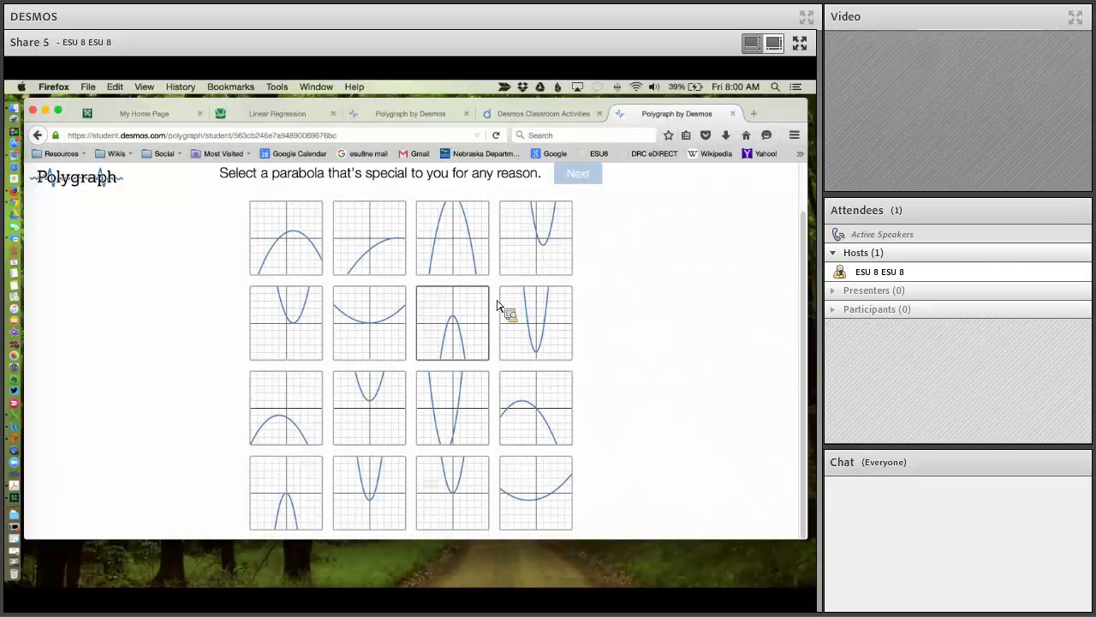
pyautogui.click(453, 333)
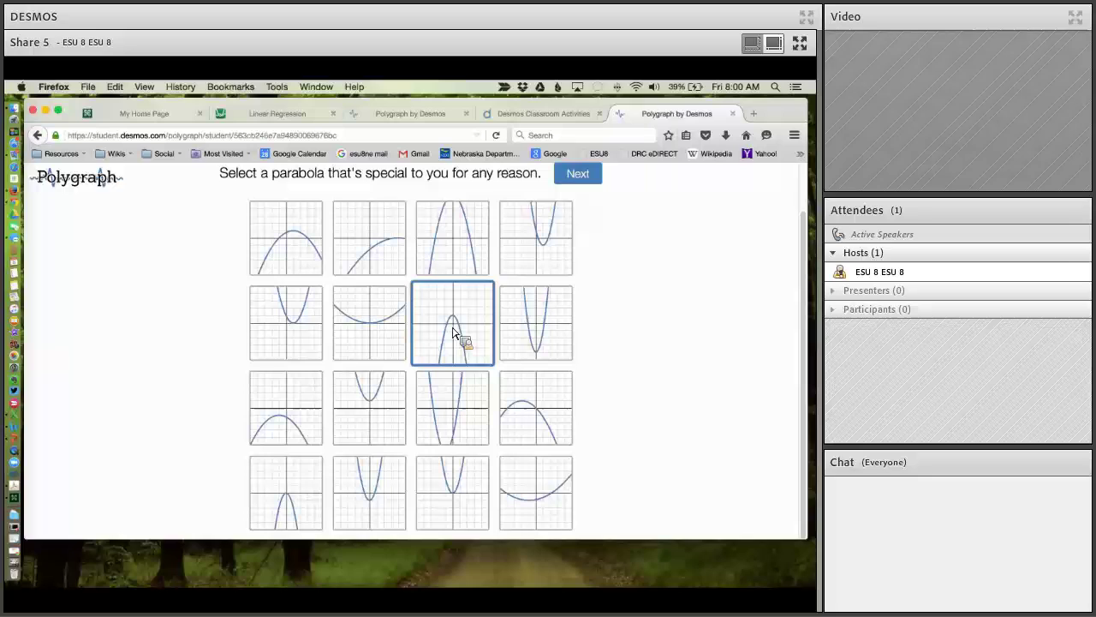
pyautogui.click(578, 175)
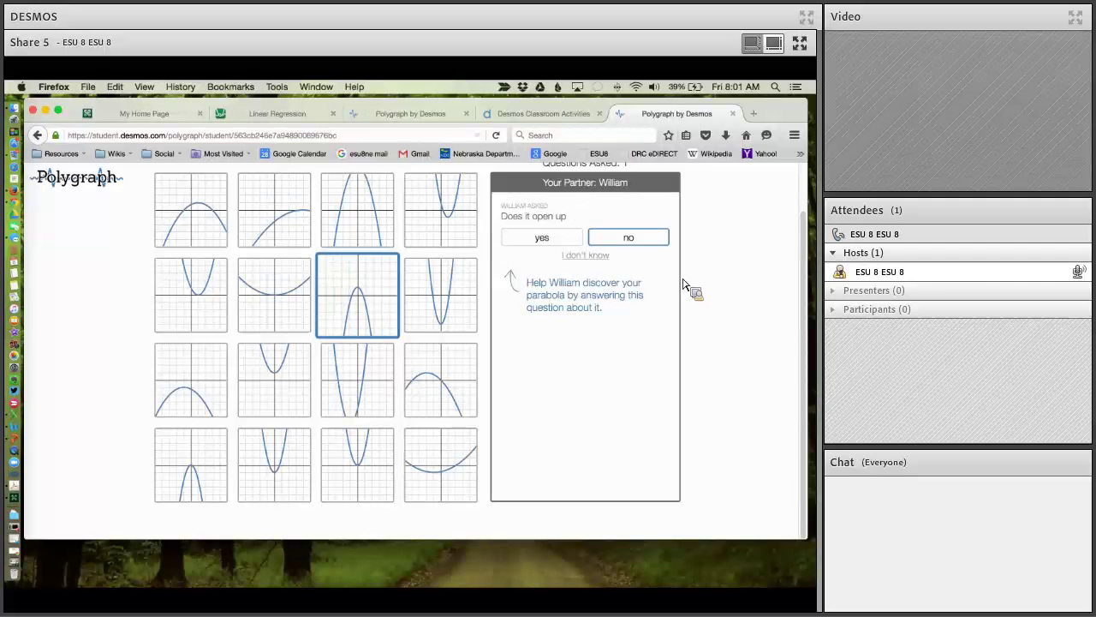
# Answer William's questions no (opens up), no (vertex at origin), yes (vertex on (0,1)).
pyautogui.click(634, 238)
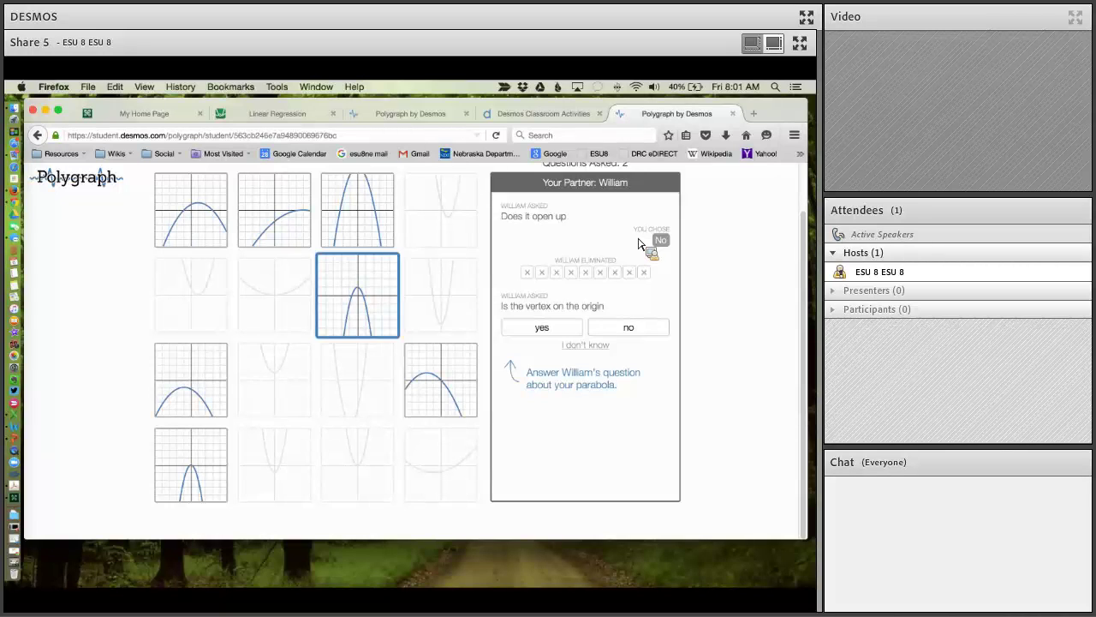
pyautogui.click(638, 331)
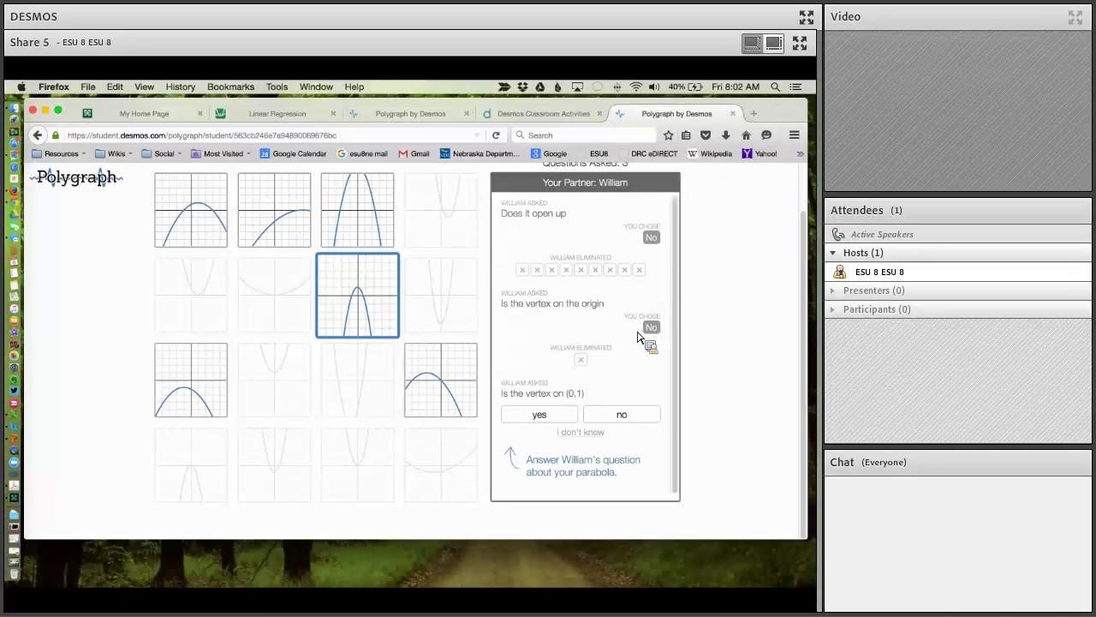
pyautogui.click(543, 418)
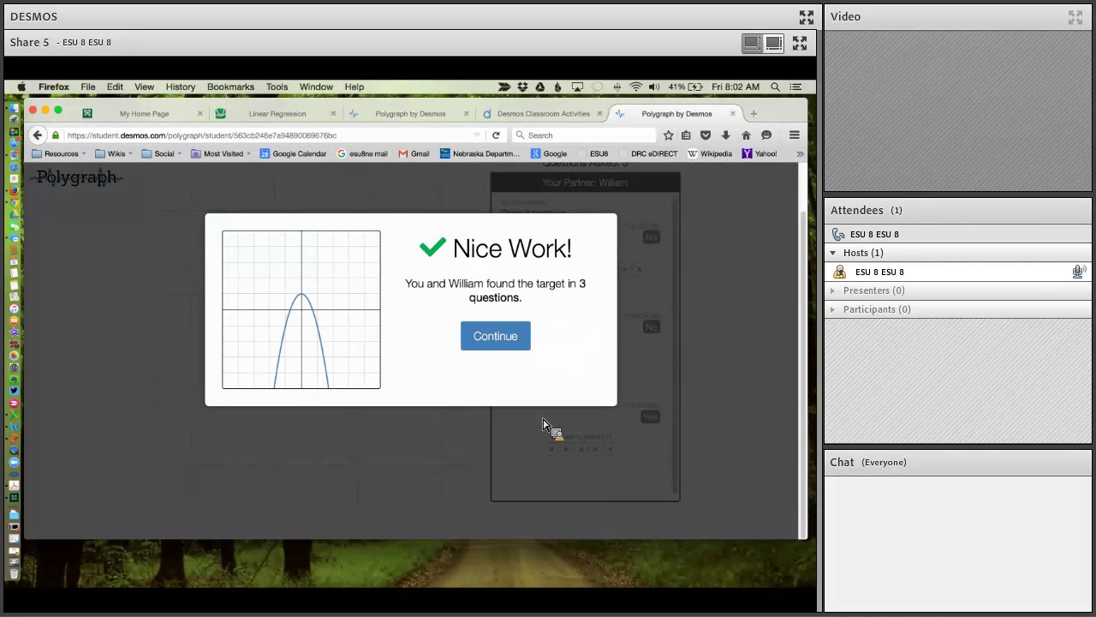
# Continue past the success message and submit the question 'Is the vertex on the origin?'.
pyautogui.click(501, 344)
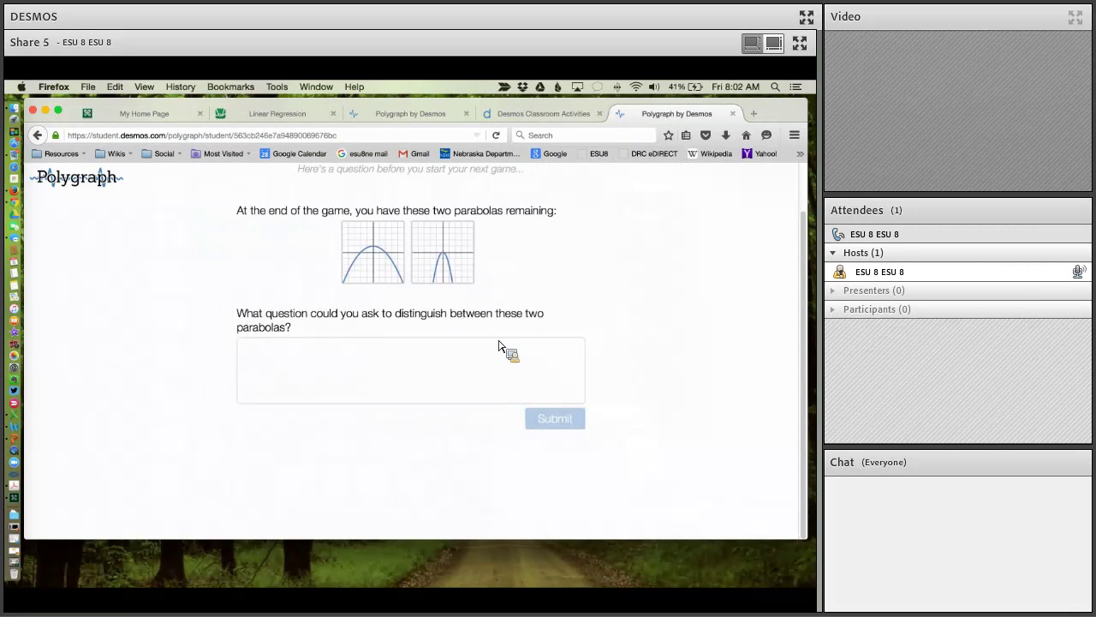
pyautogui.click(275, 363)
pyautogui.write('Is the berte')
pyautogui.press('BackSpace')
pyautogui.press('BackSpace')
pyautogui.press('BackSpace')
pyautogui.press('BackSpace')
pyautogui.press('BackSpace')
pyautogui.press('BackSpace')
pyautogui.write('ve')
pyautogui.press('BackSpace')
pyautogui.press('BackSpace')
pyautogui.write('vertex on the origin?')
pyautogui.click(576, 433)
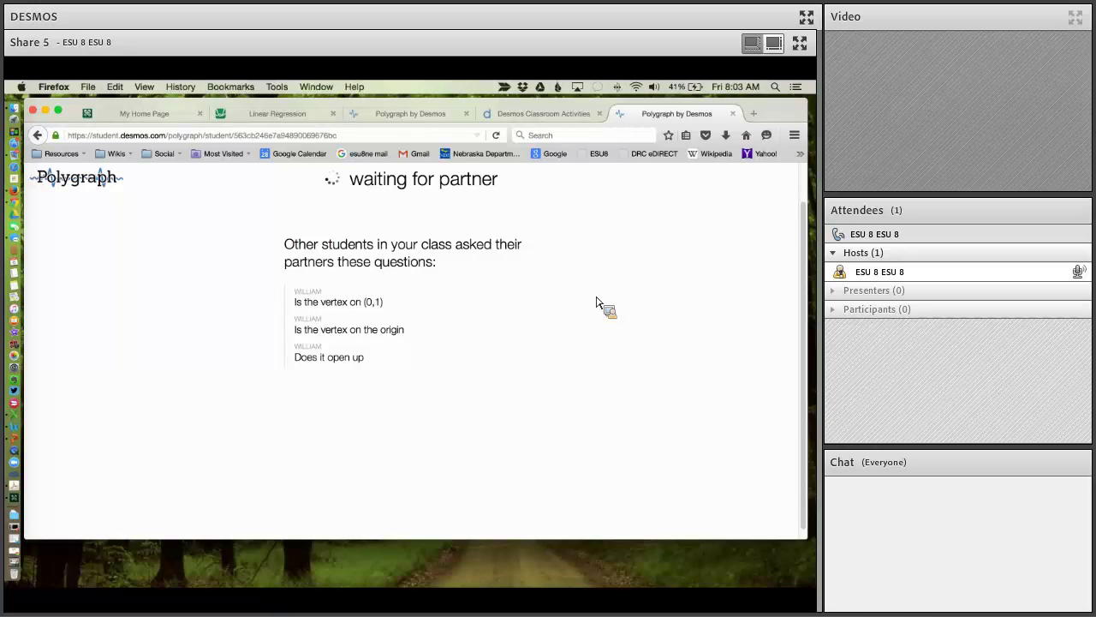
# Close the student game, view the first question's answers, and return to the activity library.
pyautogui.click(733, 114)
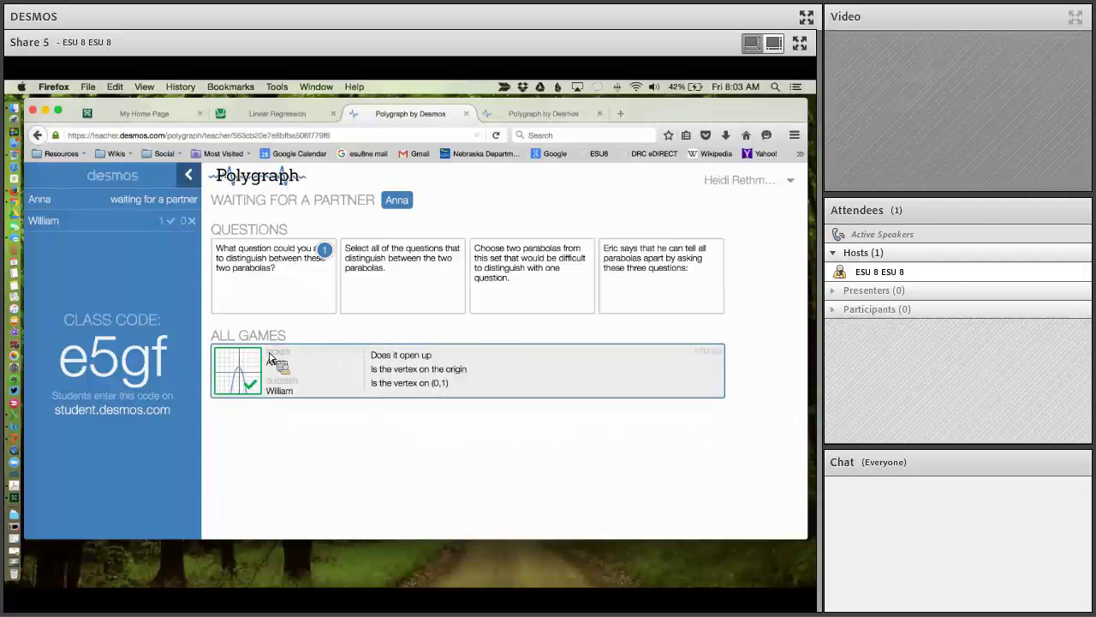
pyautogui.click(426, 366)
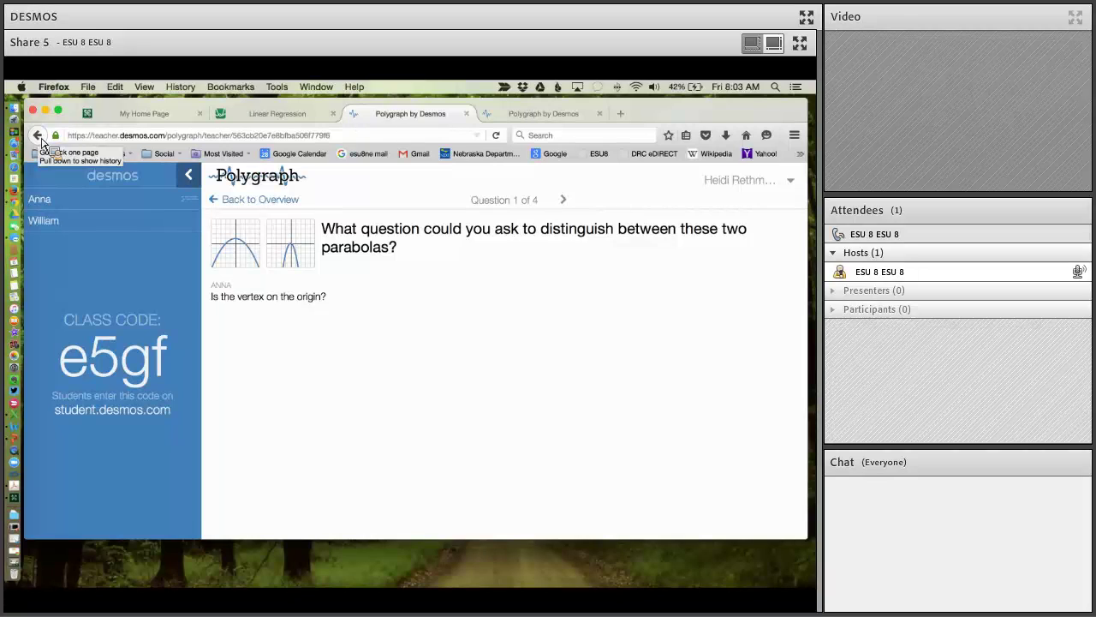
pyautogui.click(39, 137)
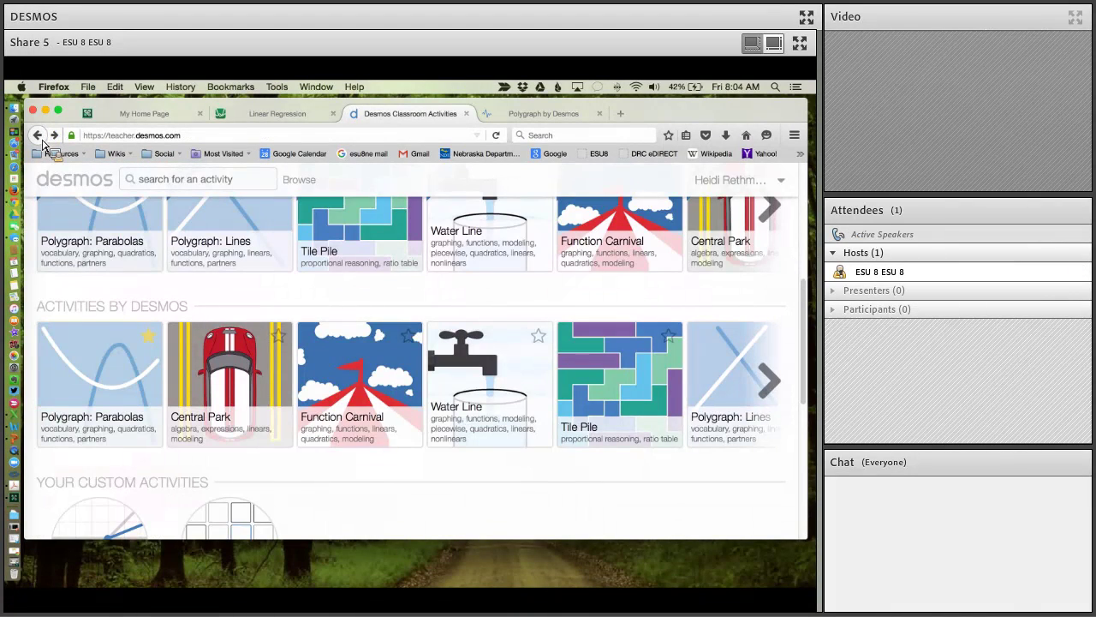
pyautogui.scroll(1, 428, 318)
pyautogui.scroll(1, 429, 319)
pyautogui.scroll(2, 428, 317)
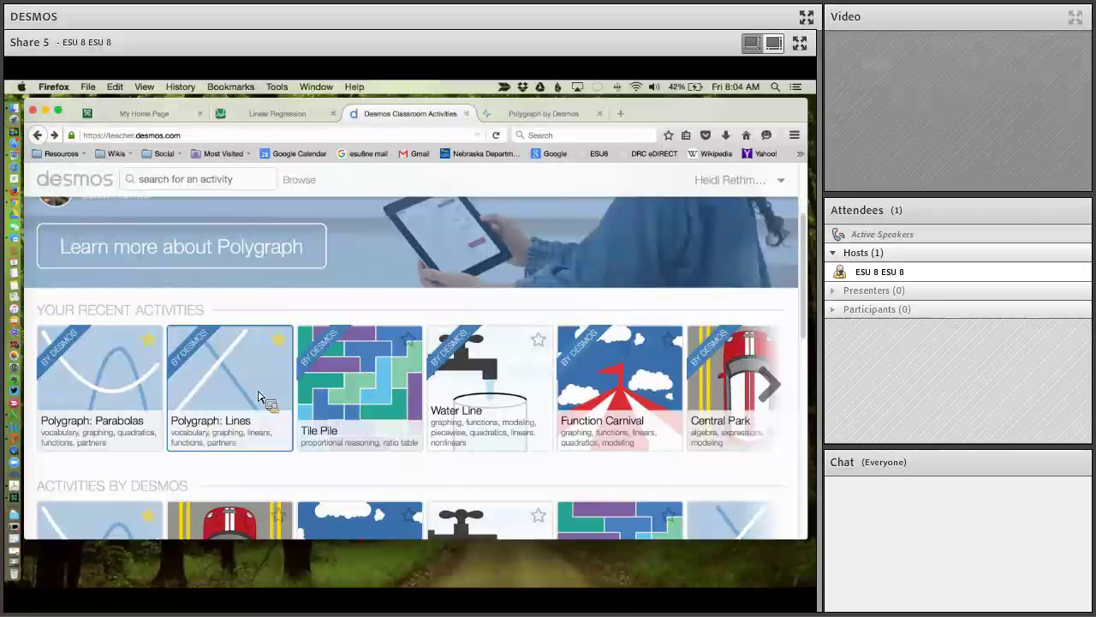
pyautogui.scroll(-2, 261, 396)
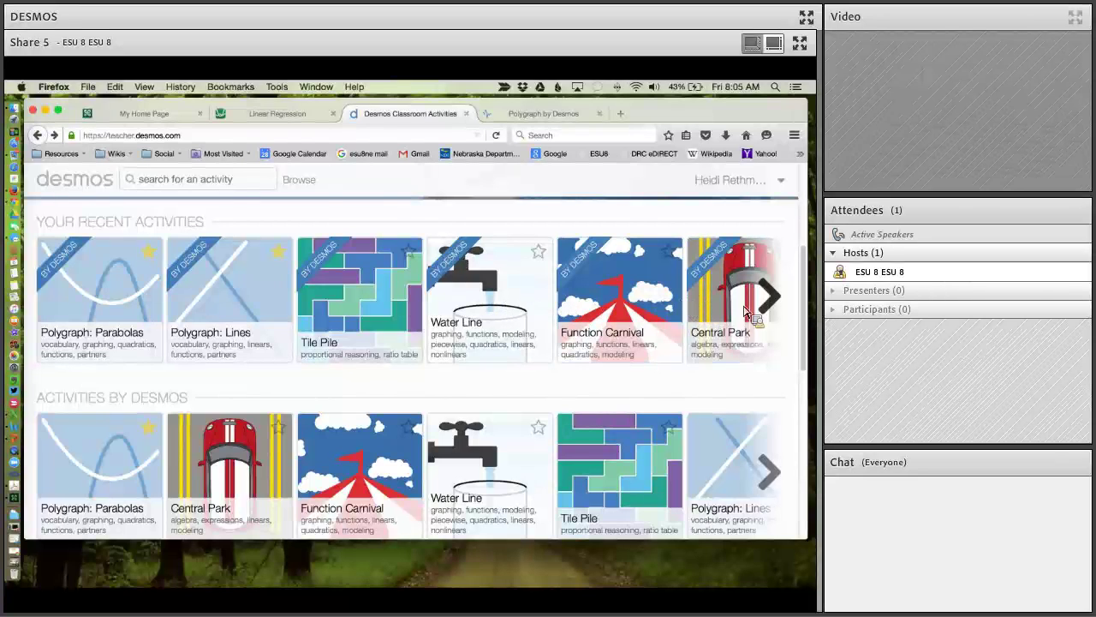
pyautogui.click(775, 301)
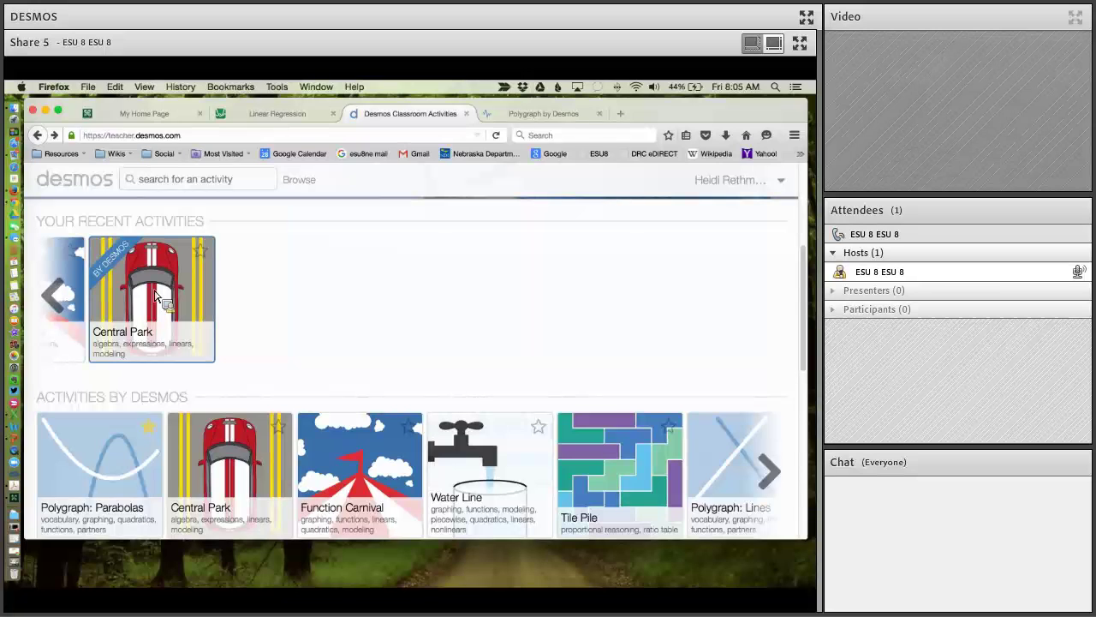
pyautogui.click(53, 296)
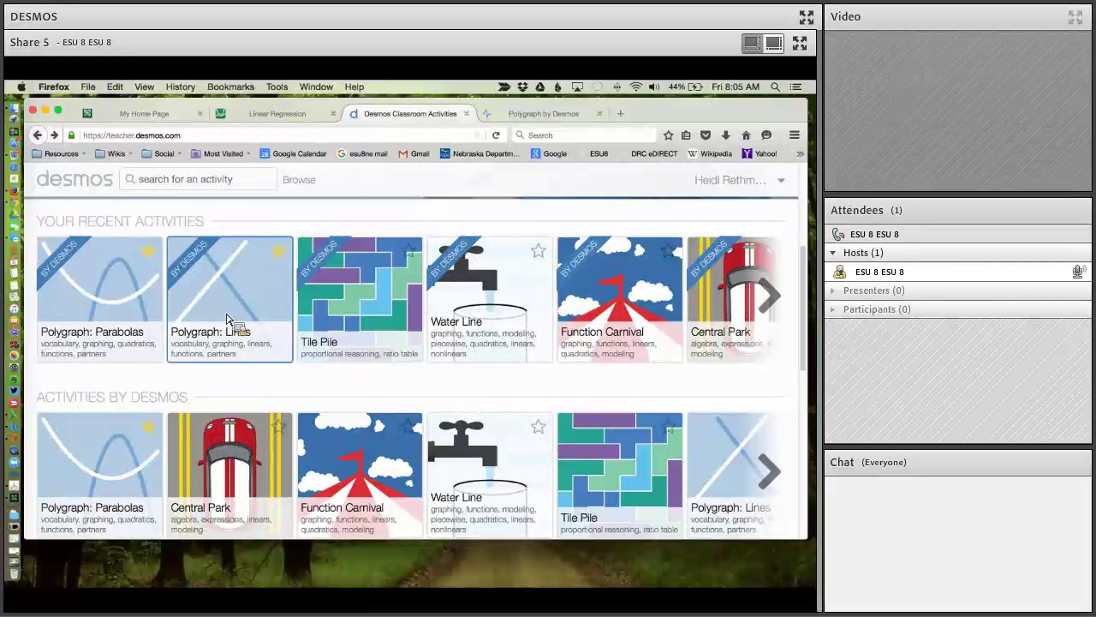
pyautogui.scroll(3, 238, 321)
pyautogui.scroll(3, 232, 320)
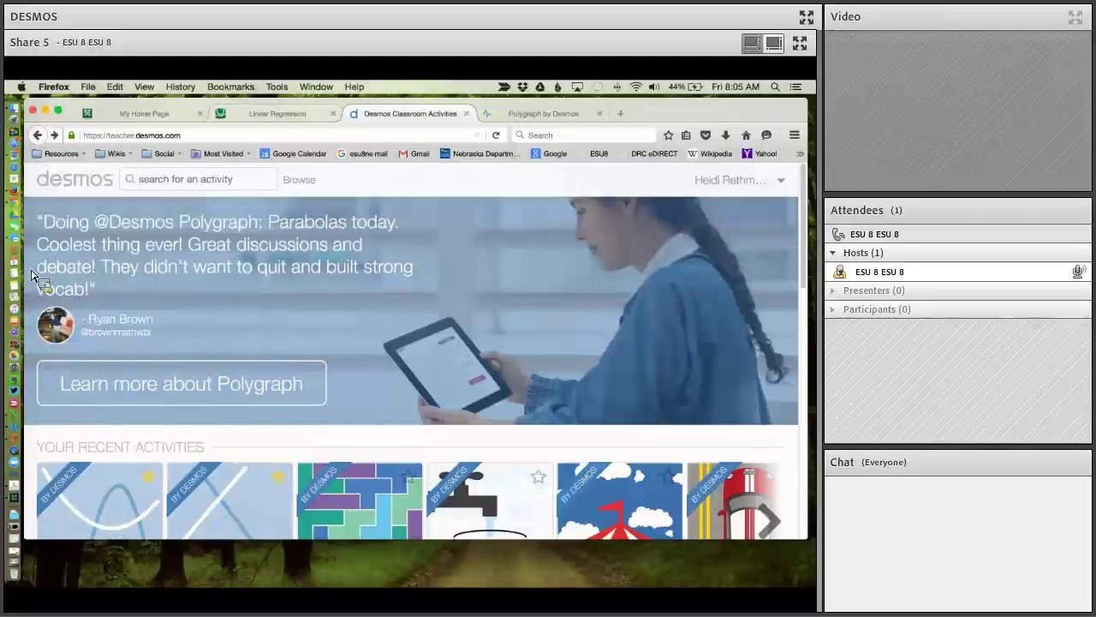
# Return to the Linear Regression graph, then bring Adobe Connect to the front.
pyautogui.click(271, 115)
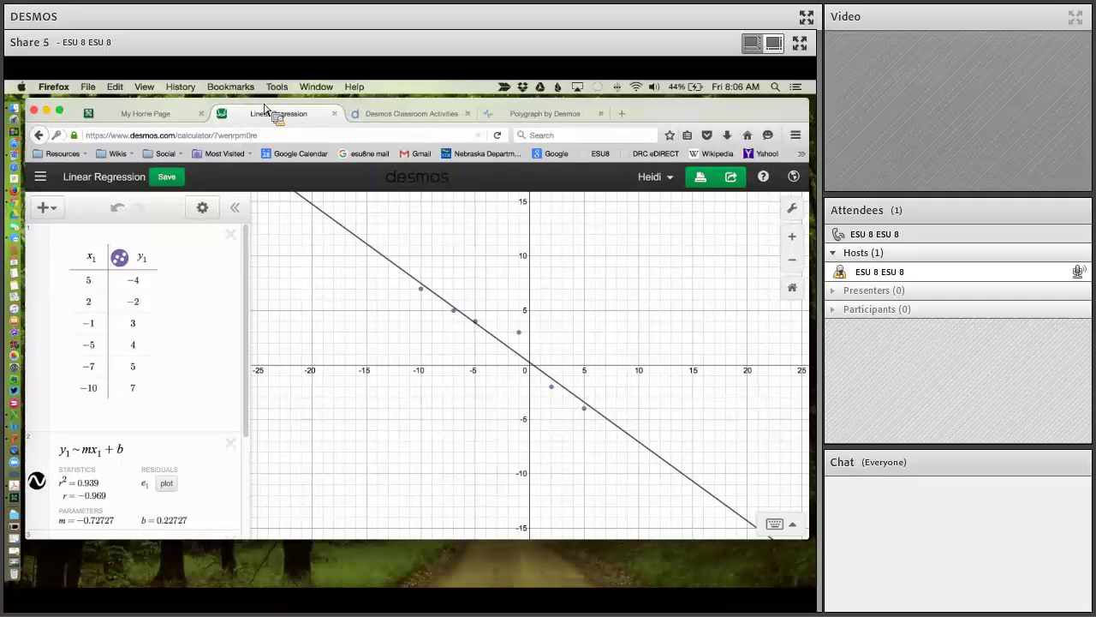
pyautogui.click(37, 550)
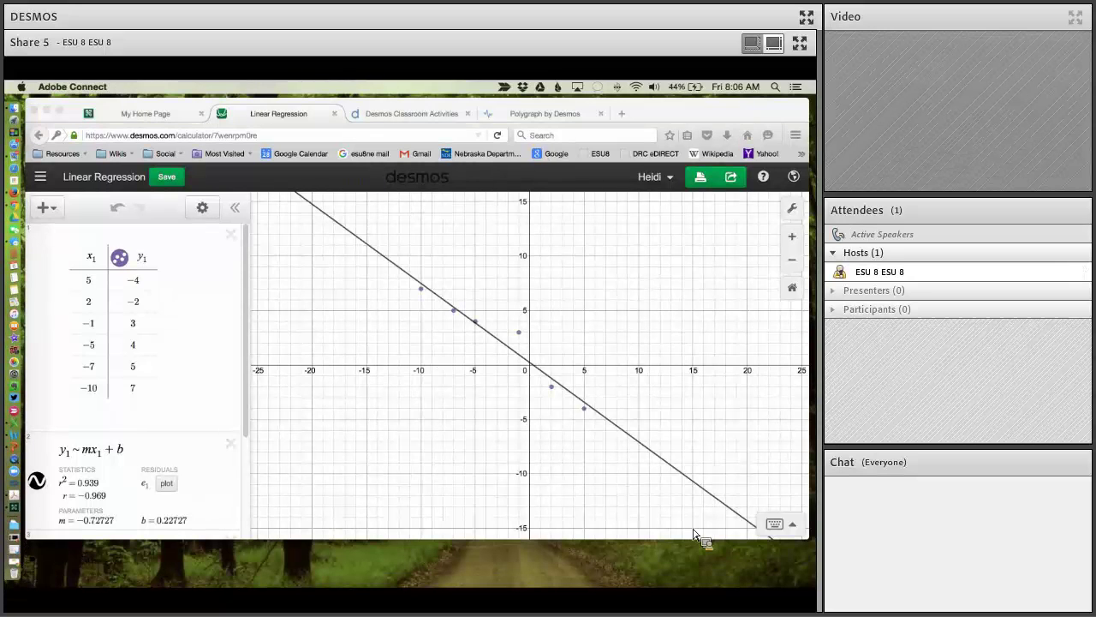
# End the Adobe Connect screen share so the pod shows nothing shared.
pyautogui.click(676, 528)
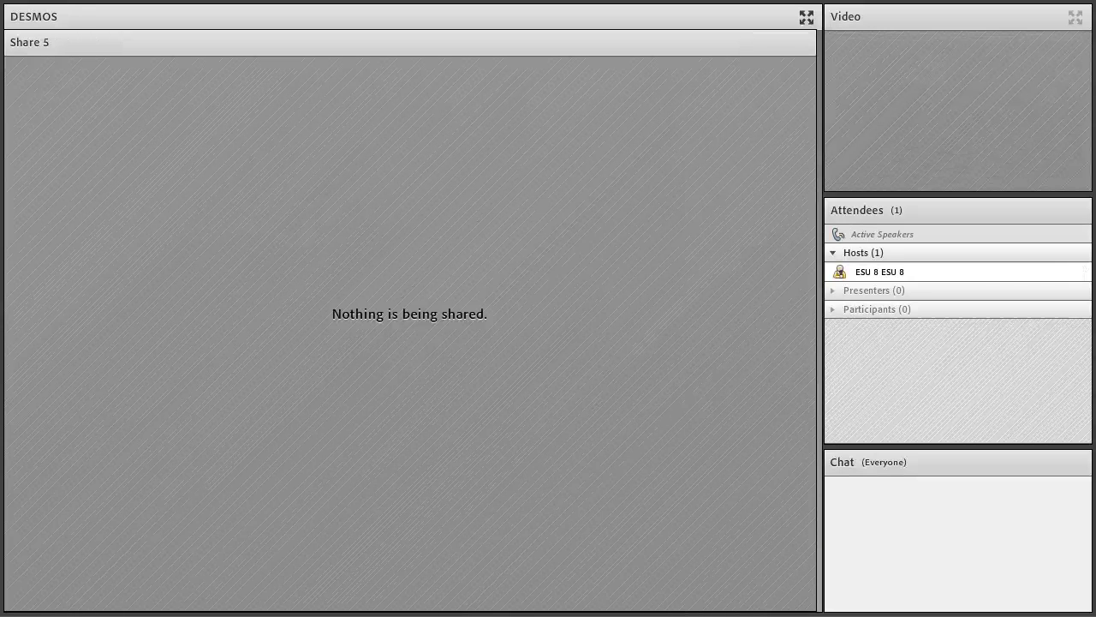